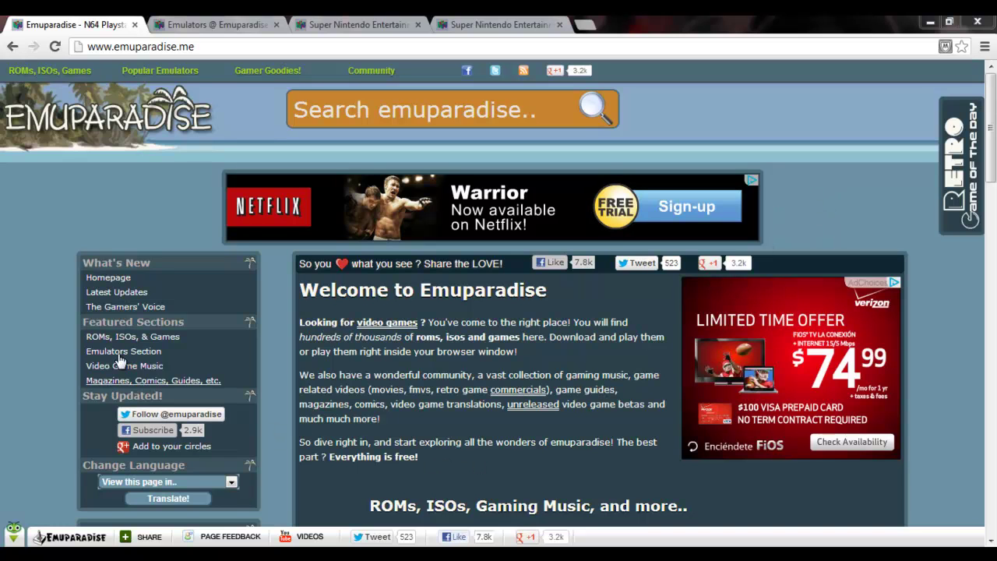
- Browse Emuparadise's Super Nintendo emulators for Windows down to ZSNES 1.51 and open the ZSNES home page
left_click(209, 24)
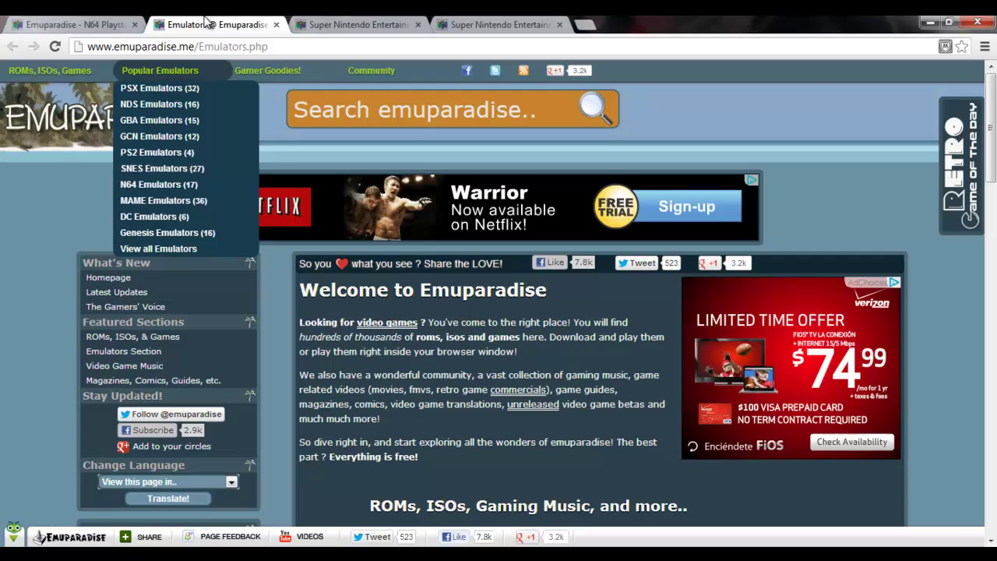
scroll(322, 225, "down", 10)
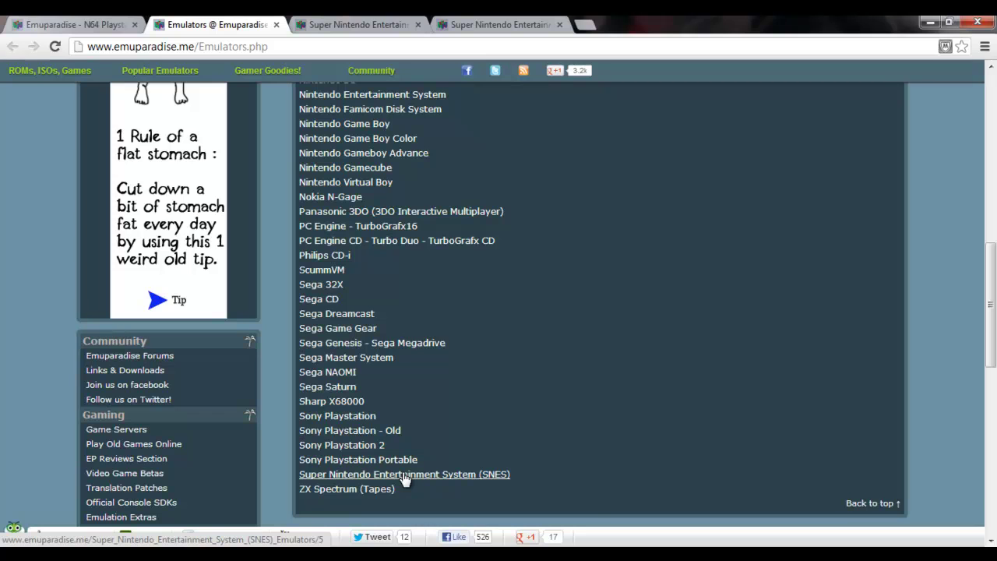
left_click(381, 22)
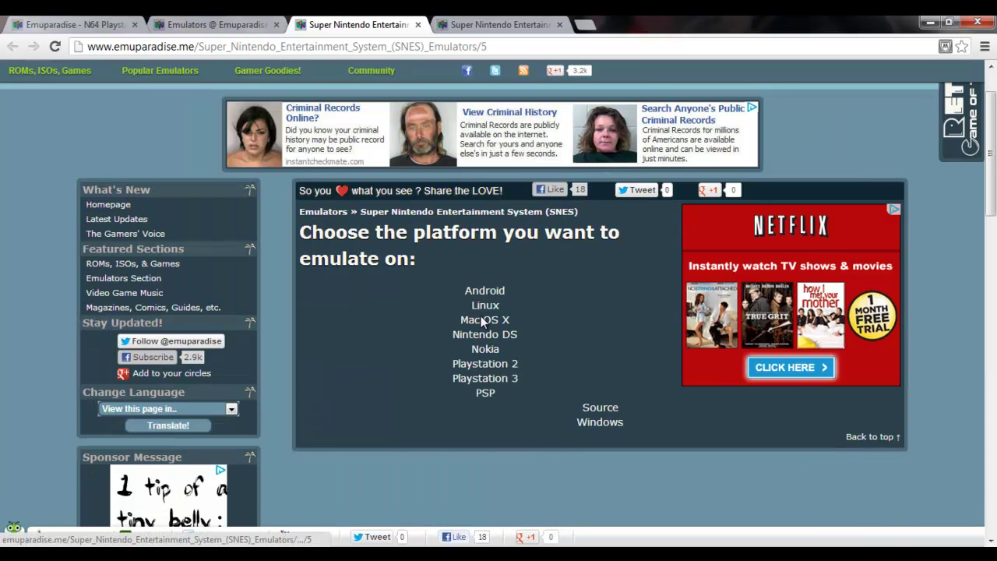
left_click(510, 21)
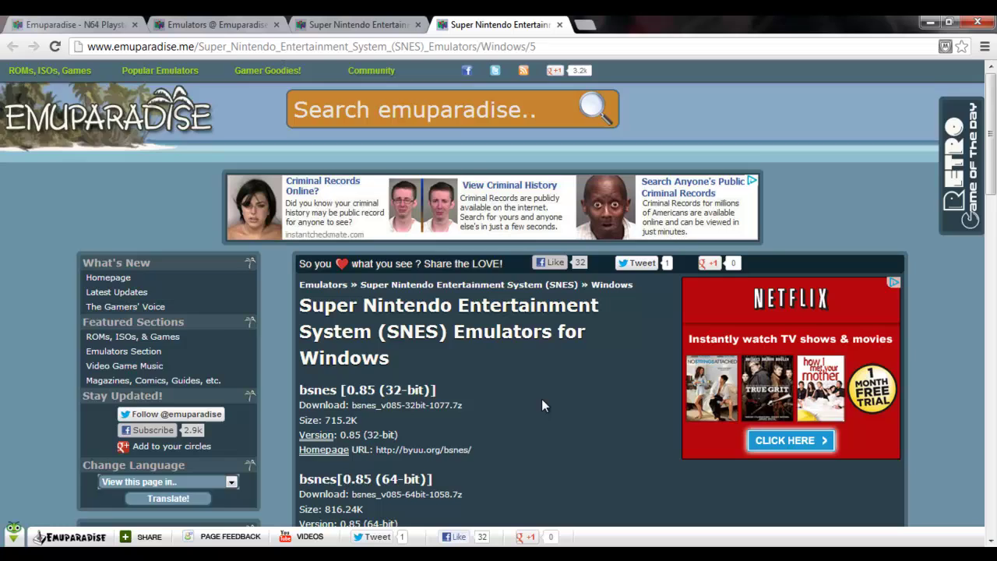
scroll(542, 402, "down", 1)
left_click_drag(994, 175, 787, 176)
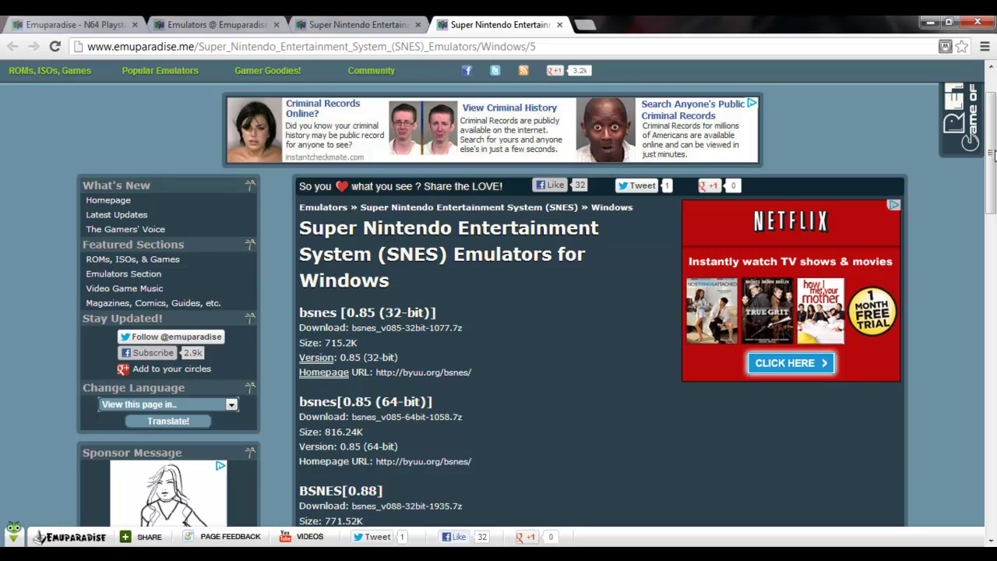
left_click_drag(991, 156, 994, 415)
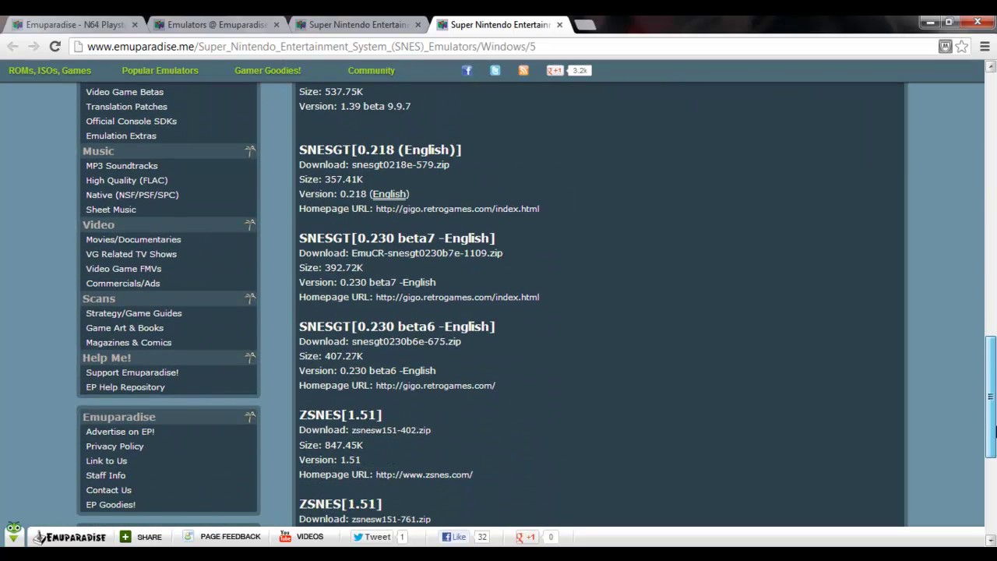
scroll(959, 382, "down", 2)
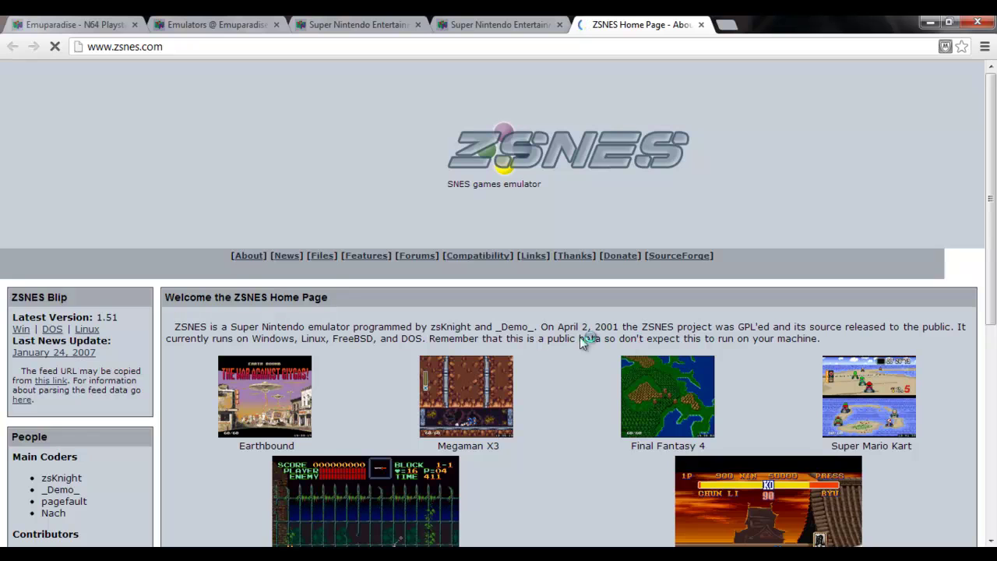
- Download the Windows version of ZSNES 1.51 and put a copy of the downloaded zip on the desktop
left_click(21, 330)
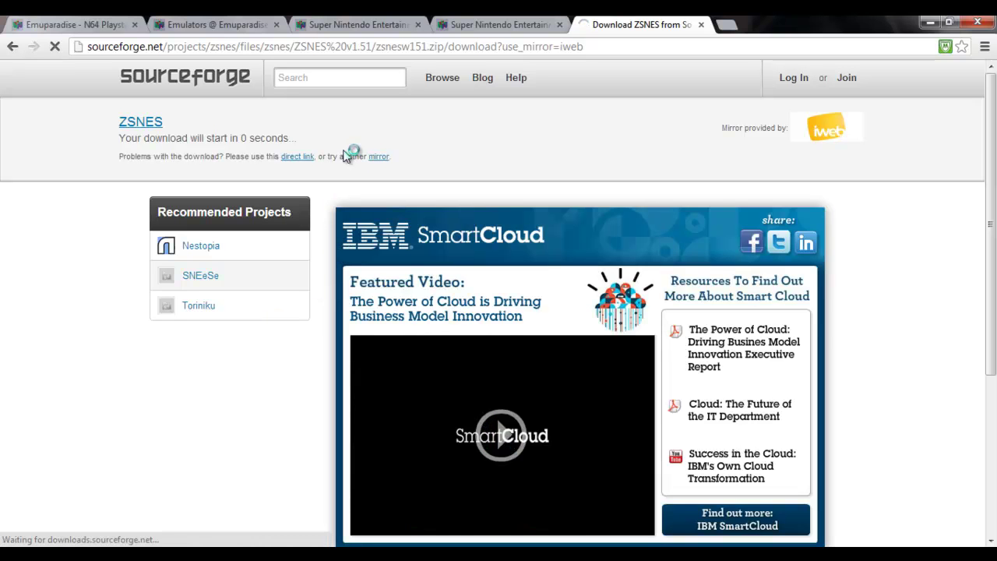
left_click(137, 123)
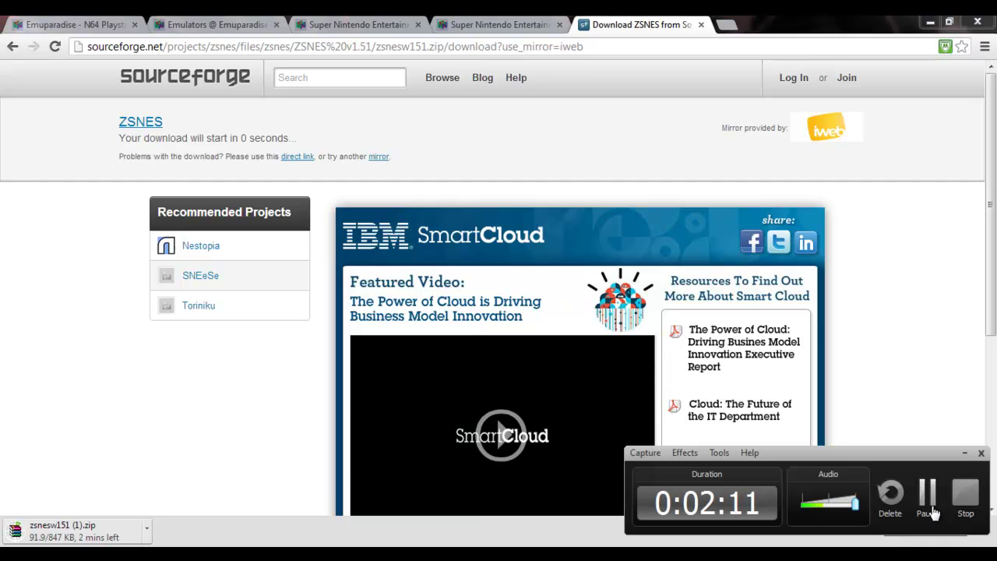
left_click(929, 505)
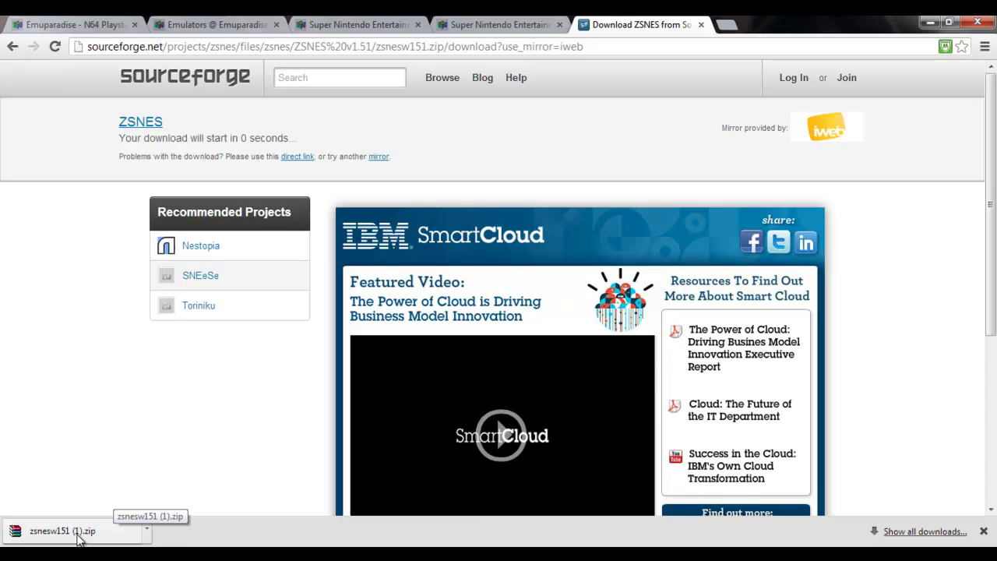
left_click_drag(36, 536, 523, 148)
key("super+d")
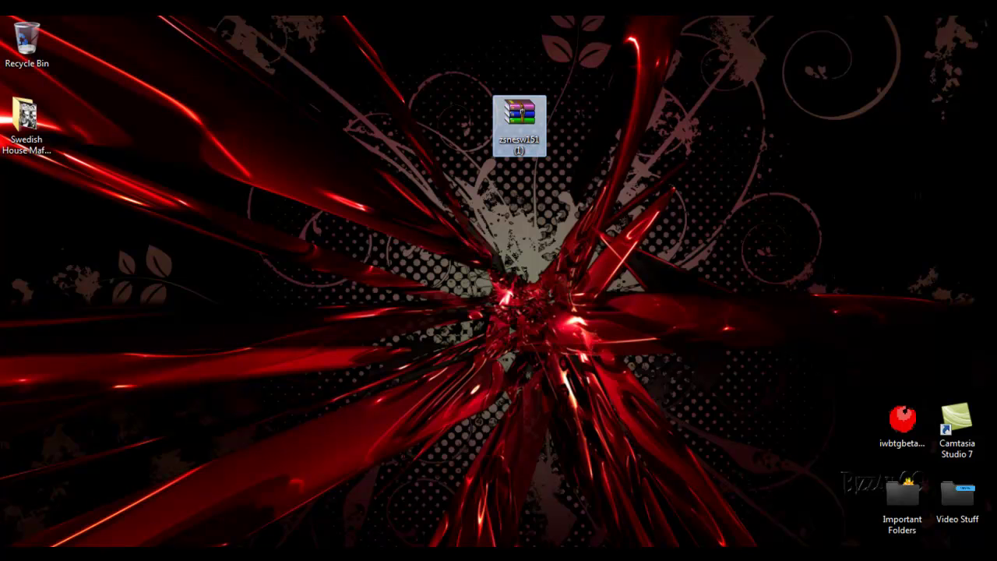
- View the contents of the zsnesw151 (1) archive on the desktop, dismiss the licence reminder and close the archive
double_click(514, 118)
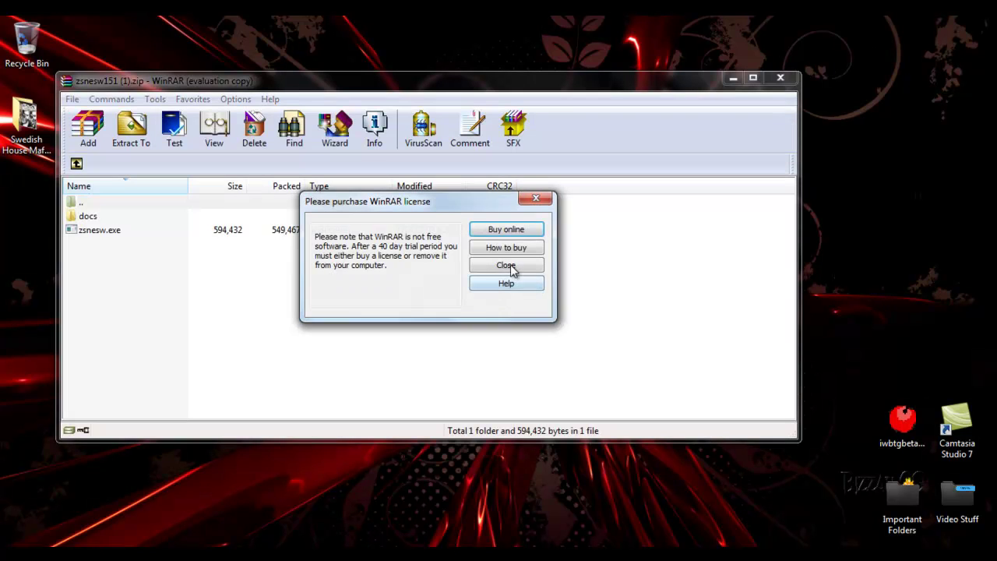
left_click(511, 265)
left_click(780, 78)
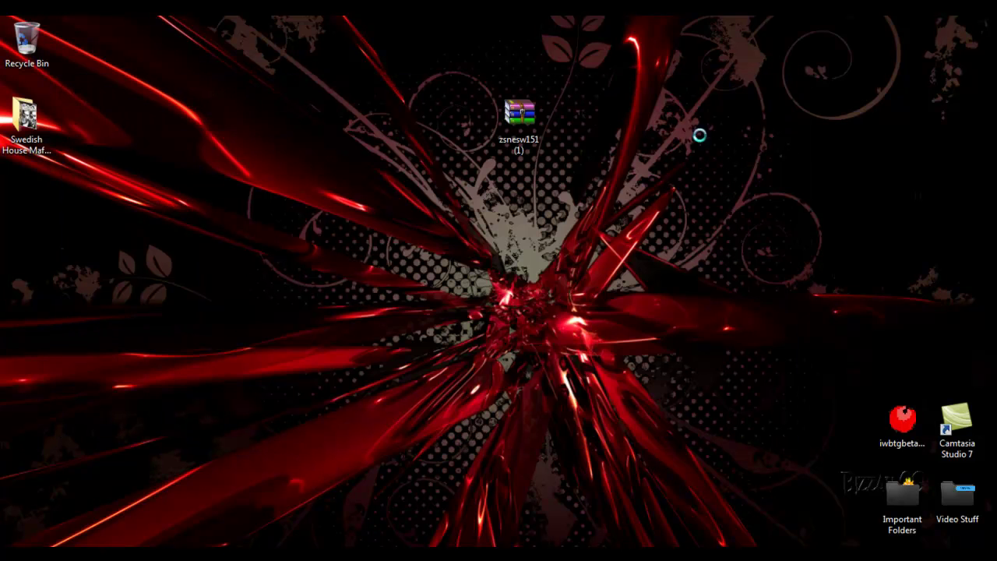
- Create a new folder named "Zsnes Tutorial" on the desktop
right_click(473, 174)
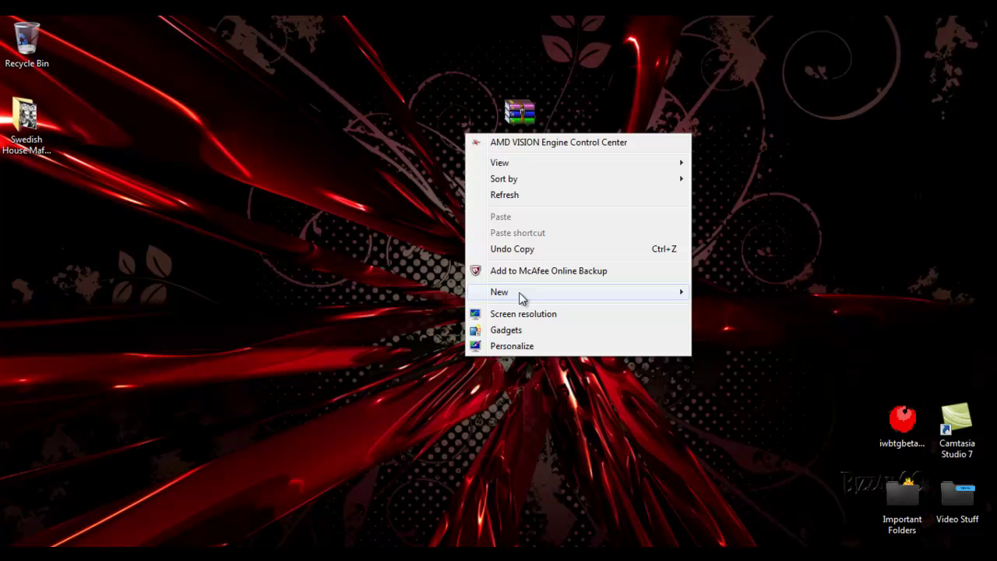
mouse_move(521, 291)
left_click(711, 289)
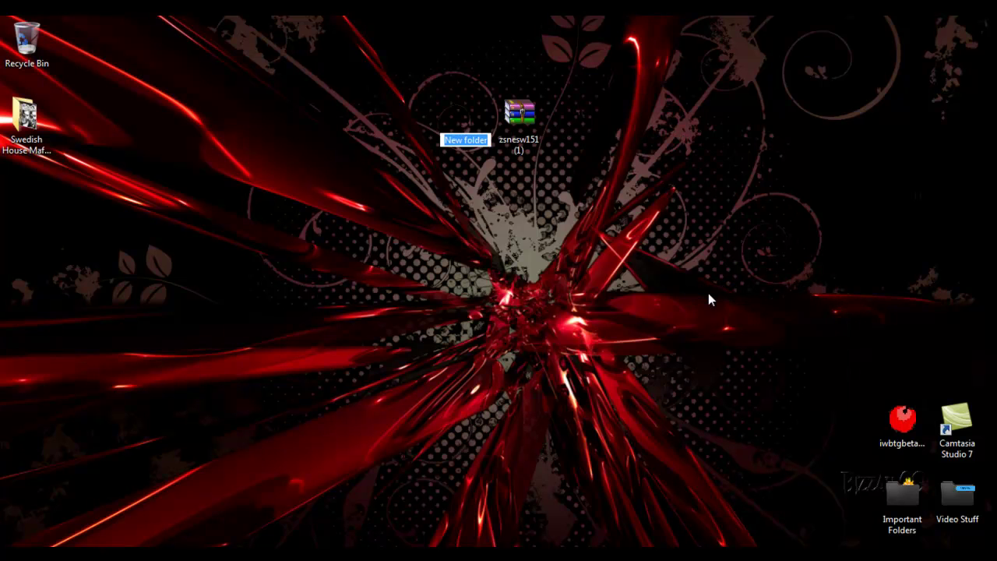
type("Z")
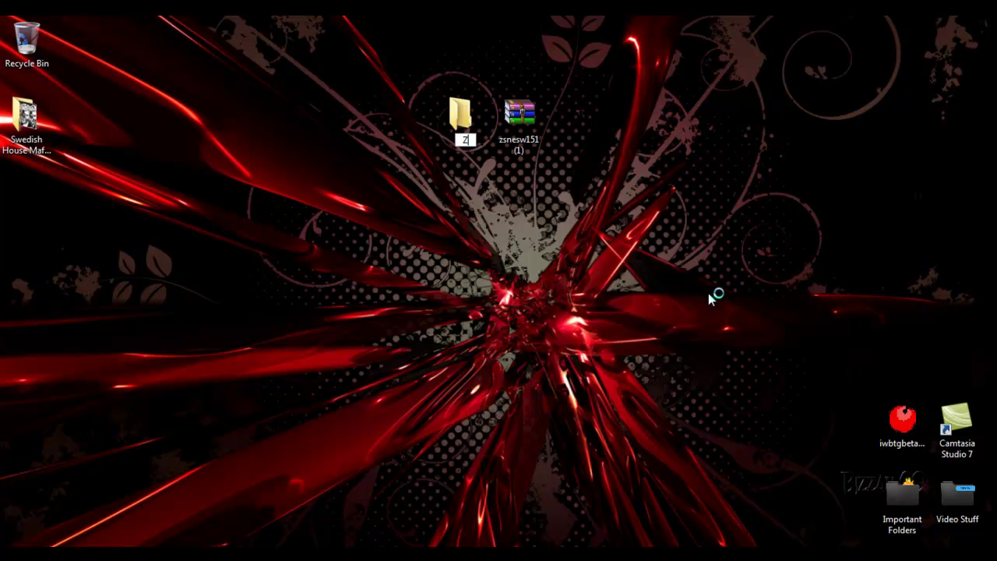
type("snes Tutorial")
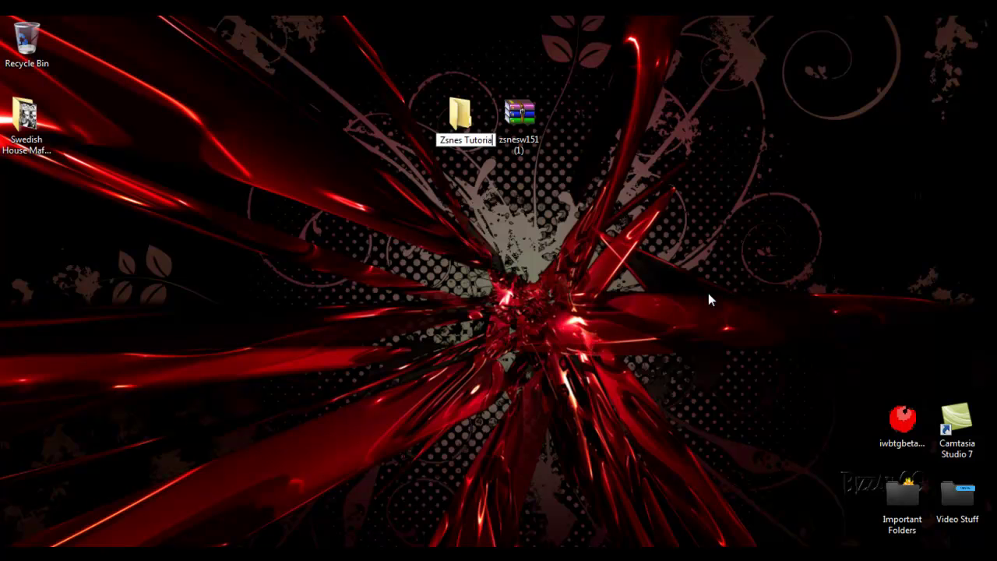
key("Return")
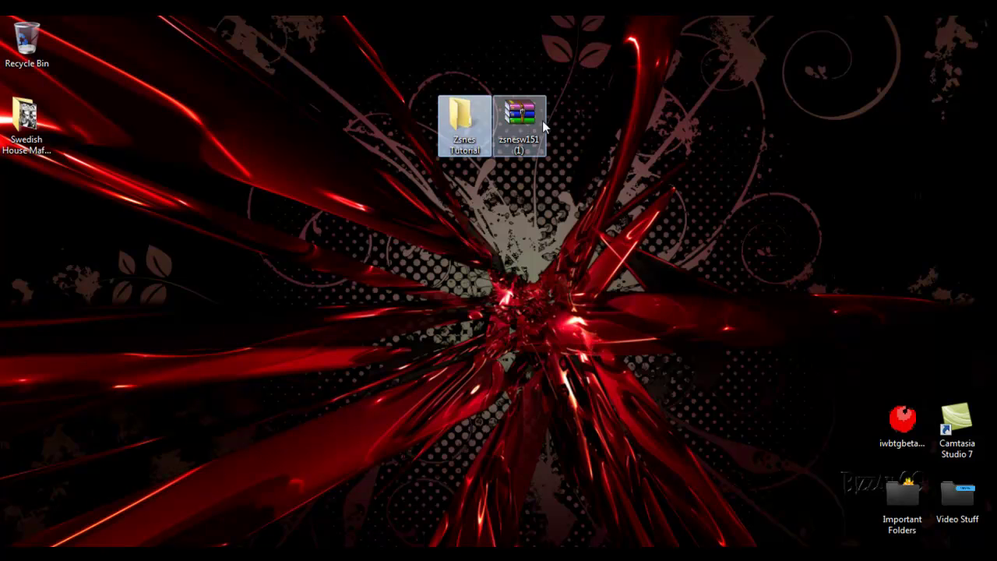
- Move the zsnesw151 (1) archive into the Zsnes Tutorial folder and open that folder in a maximized window
left_click_drag(529, 118, 467, 129)
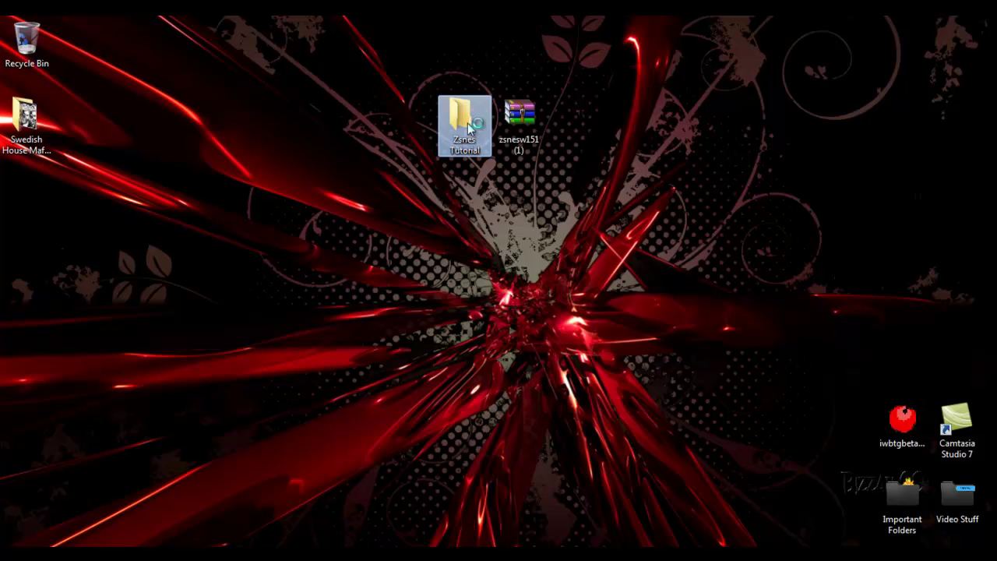
left_click(374, 108)
double_click(448, 123)
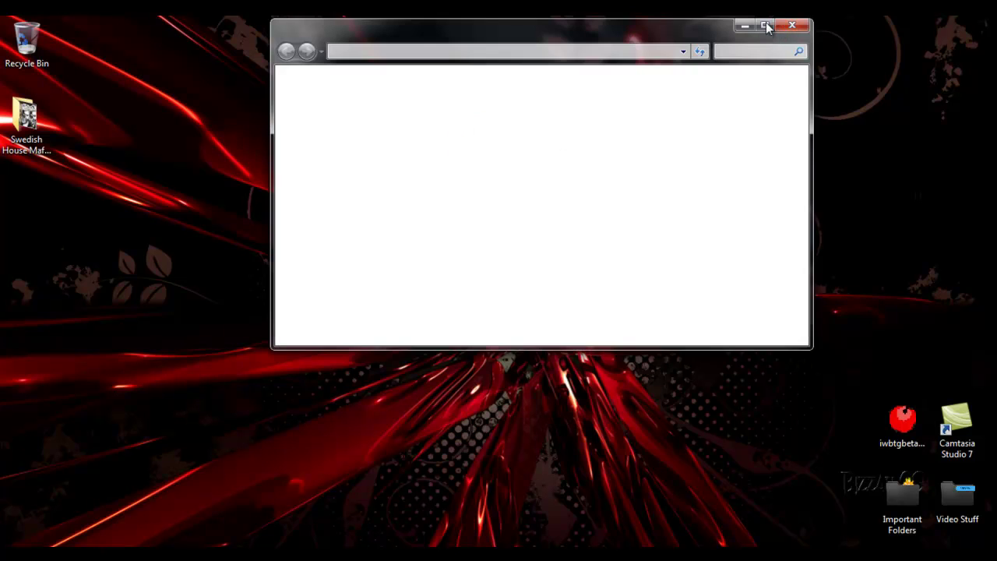
left_click(767, 28)
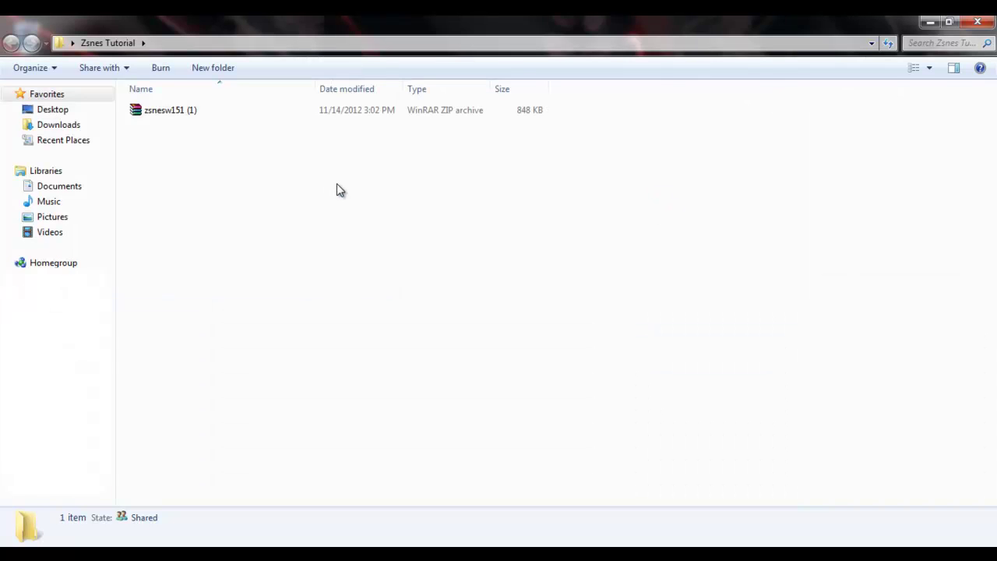
- Create a subfolder named "Games" inside the Zsnes Tutorial folder
right_click(336, 184)
mouse_move(394, 403)
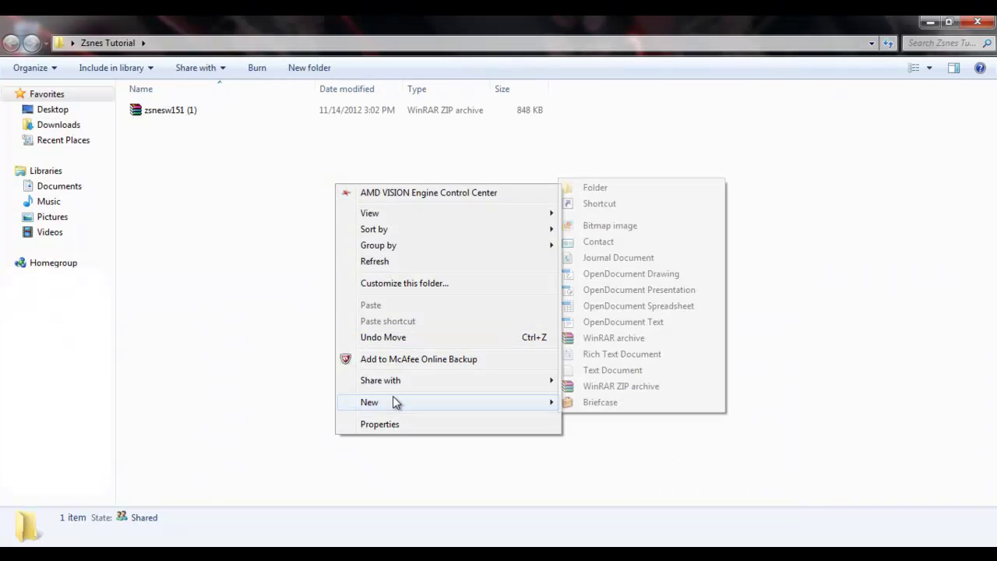
left_click(601, 191)
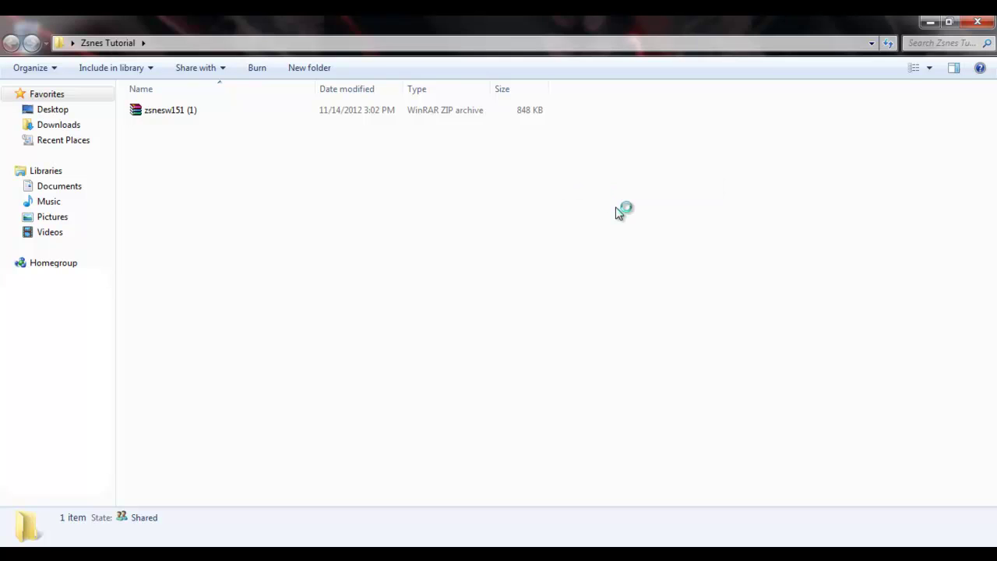
type("Games")
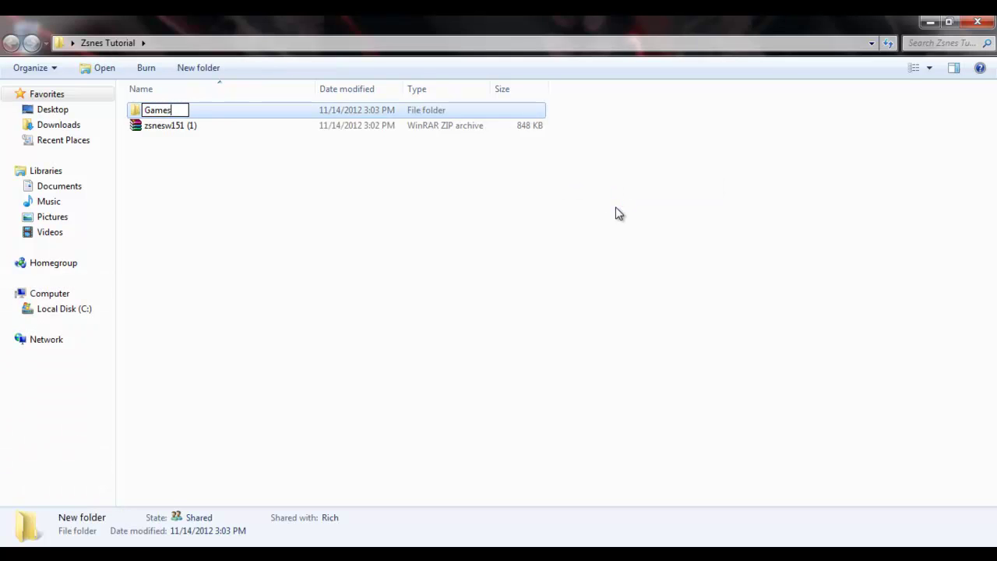
left_click(304, 215)
- Create a second subfolder named "Saves" inside the Zsnes Tutorial folder
right_click(300, 207)
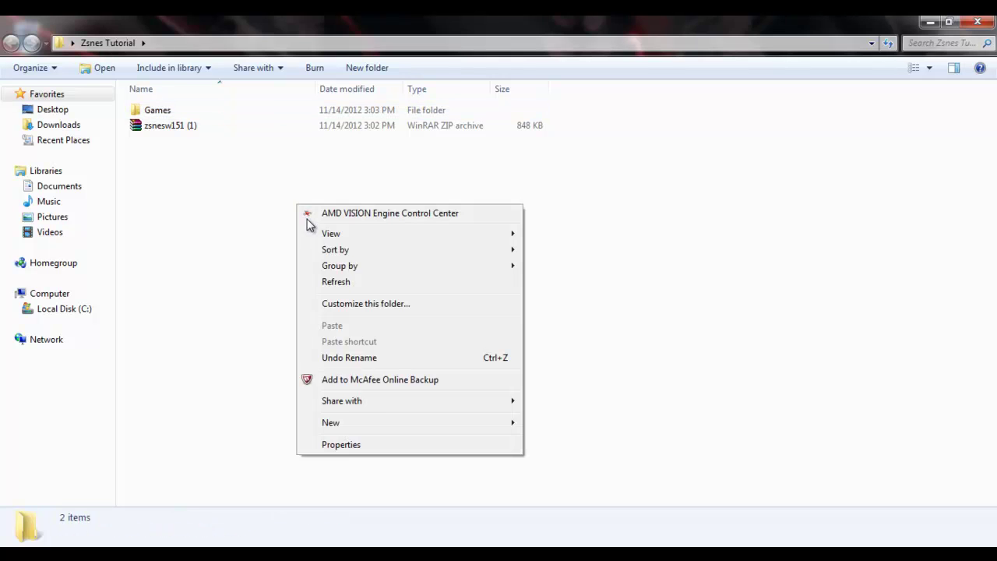
mouse_move(469, 429)
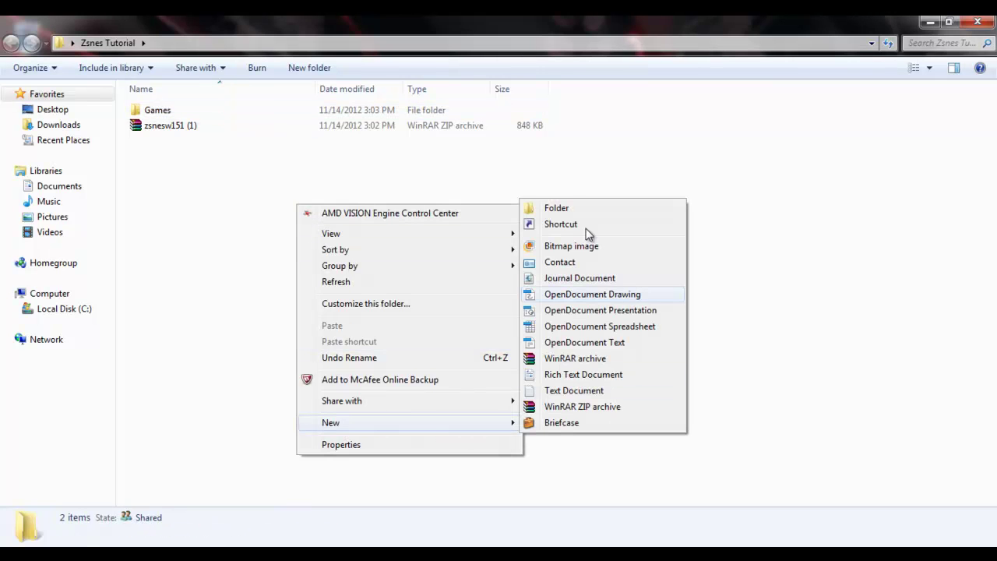
left_click(569, 207)
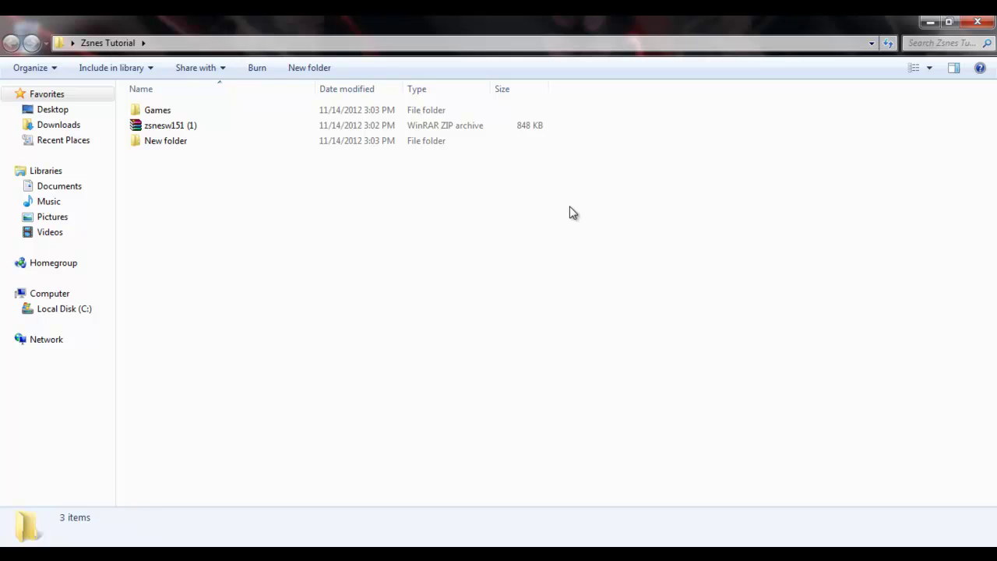
type("Saves")
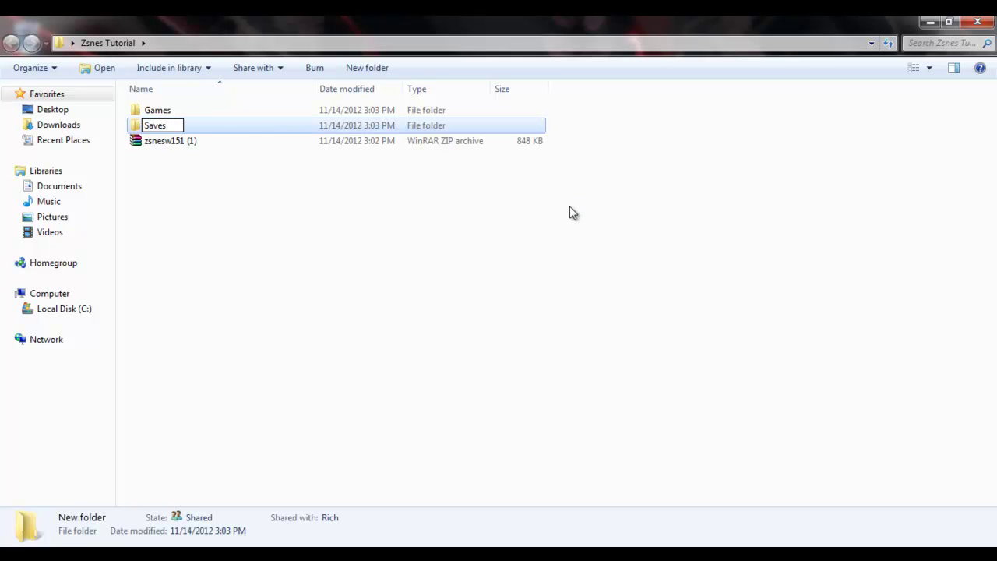
key("Return")
- Confirm the Saves folder name and open the zsnesw151 (1) archive from the Zsnes Tutorial folder
left_click(323, 147)
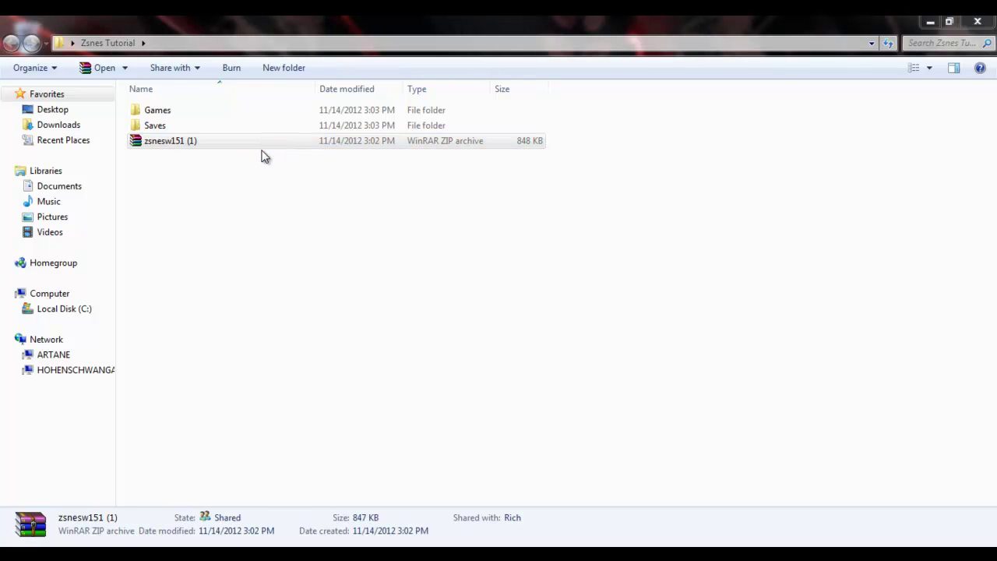
double_click(199, 144)
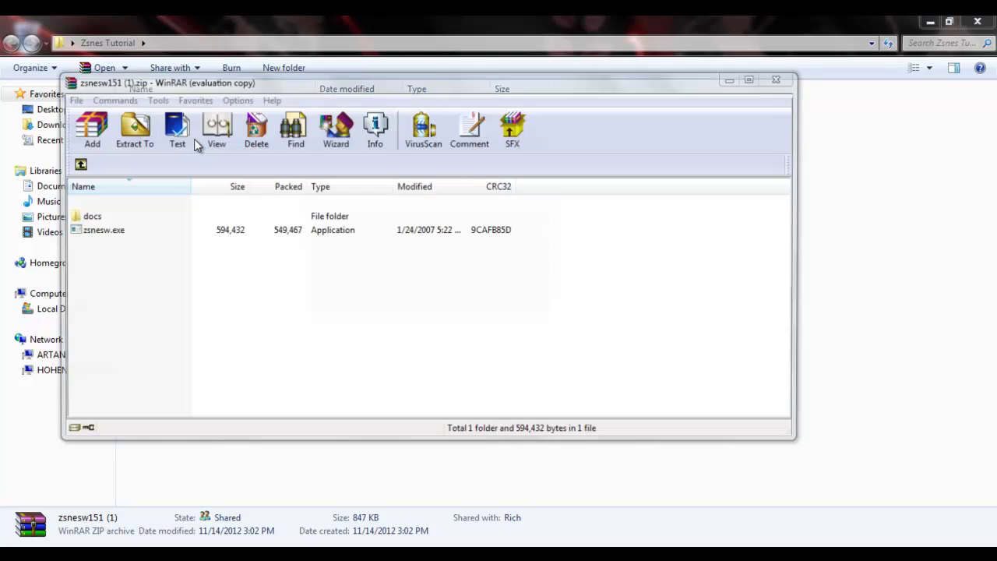
left_click(520, 268)
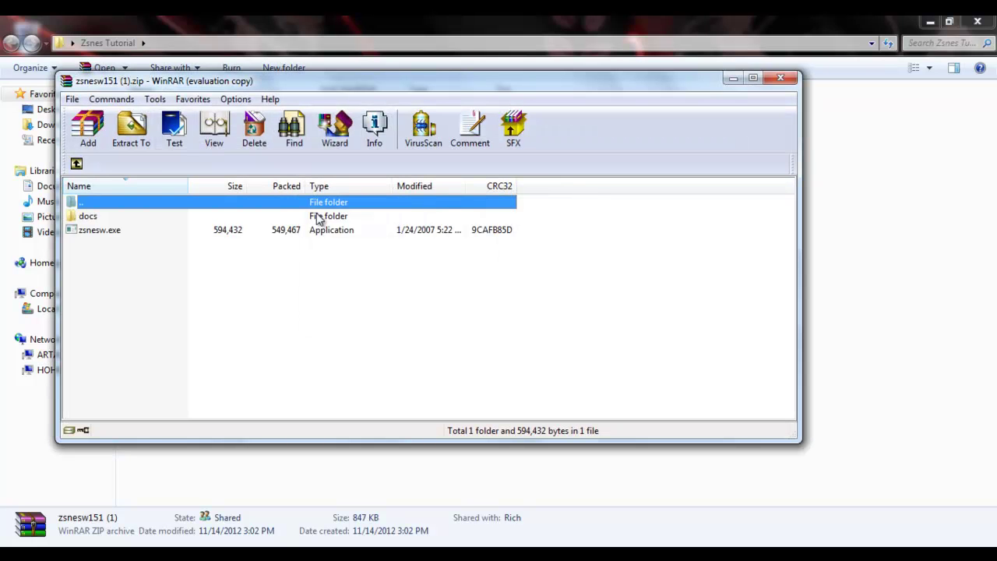
- Extract the archive's contents into the Zsnes Tutorial folder on the desktop
left_click(127, 136)
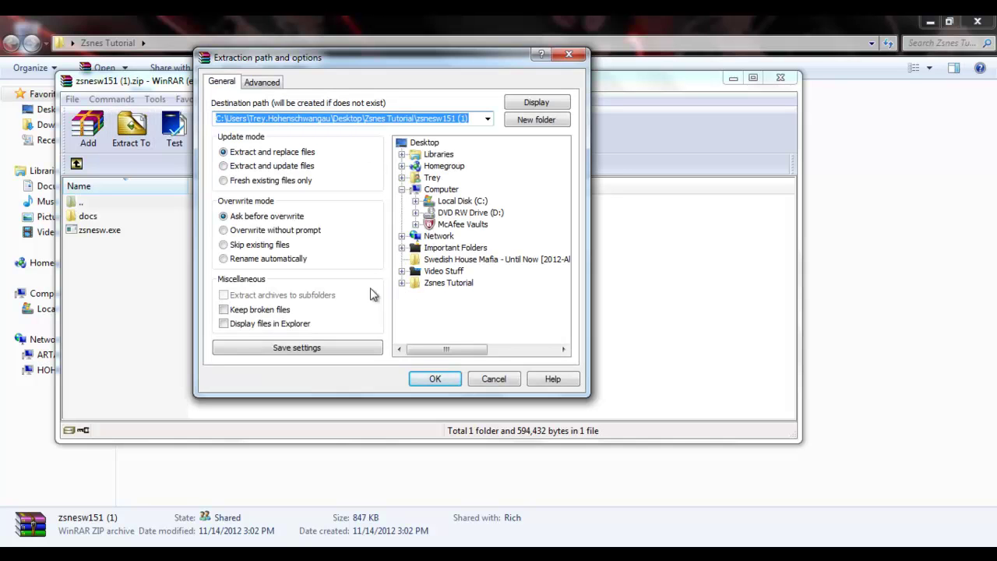
left_click(402, 177)
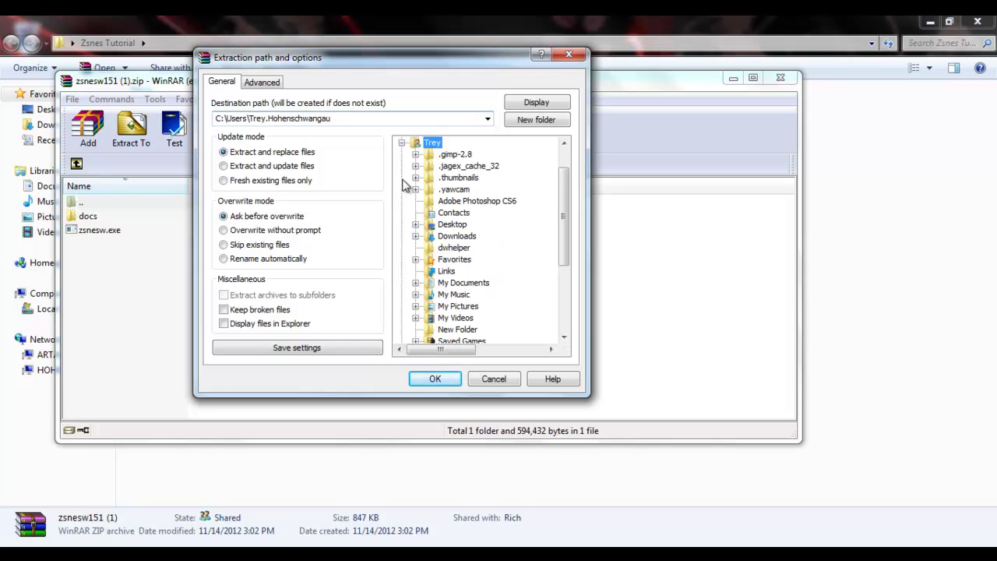
scroll(412, 241, "down", 1)
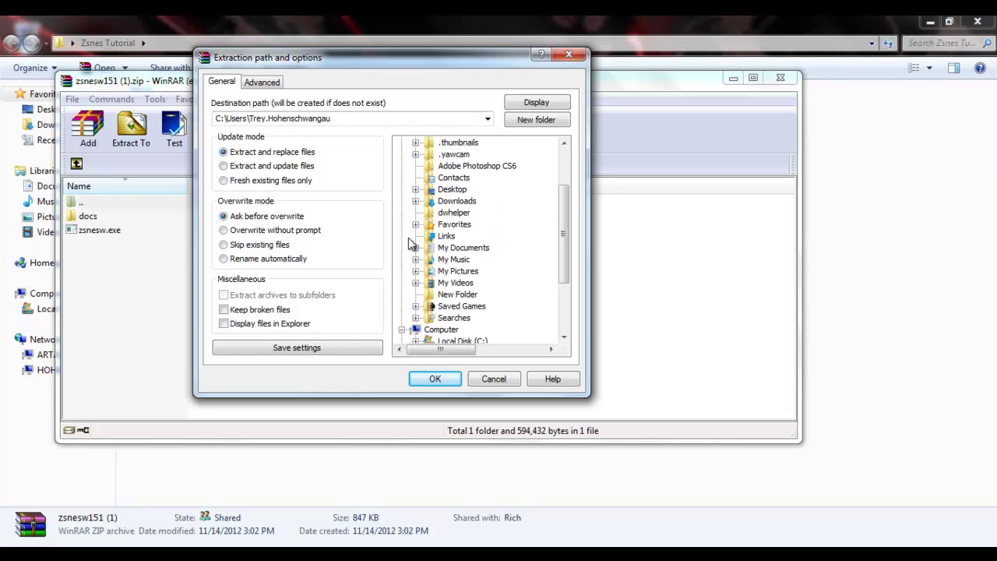
left_click(416, 190)
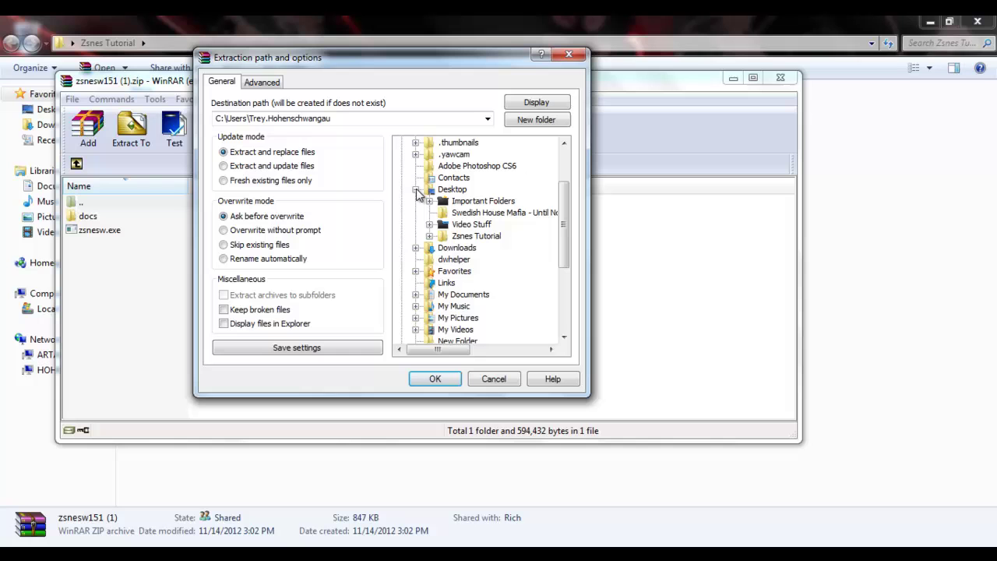
left_click(429, 236)
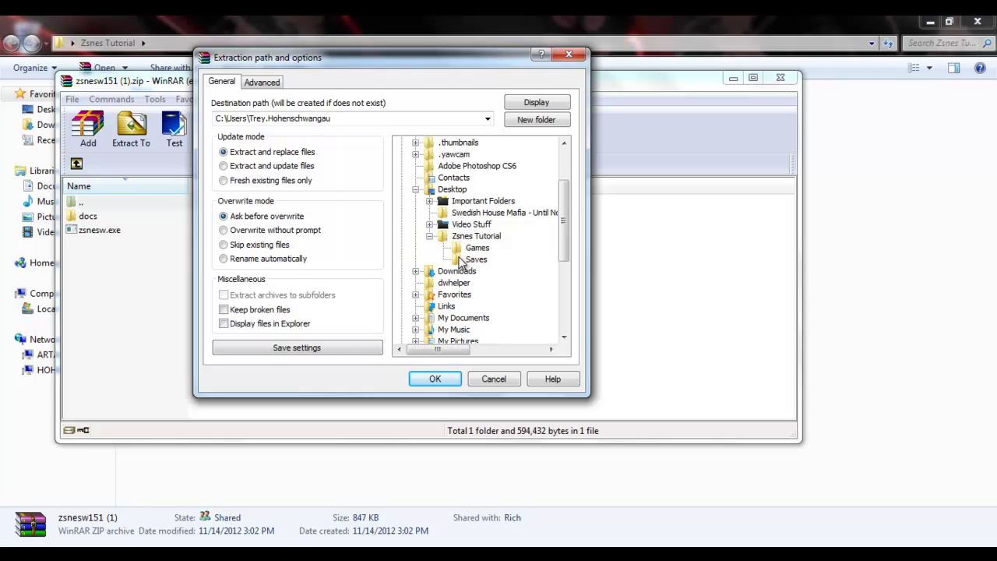
left_click(464, 235)
left_click(435, 379)
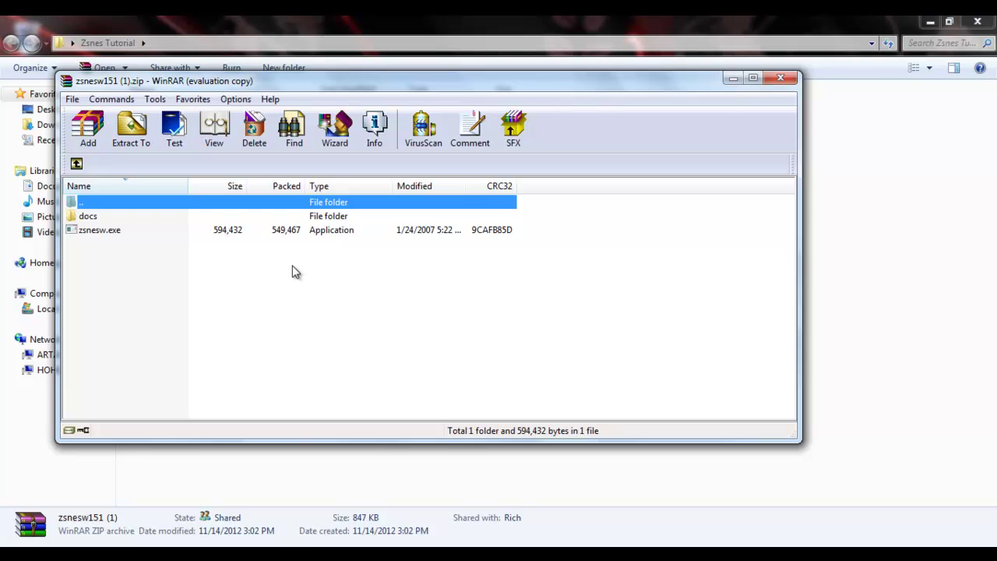
- Bring up the Zsnes Tutorial folder, then close both the folder window and the archive window
left_click(524, 22)
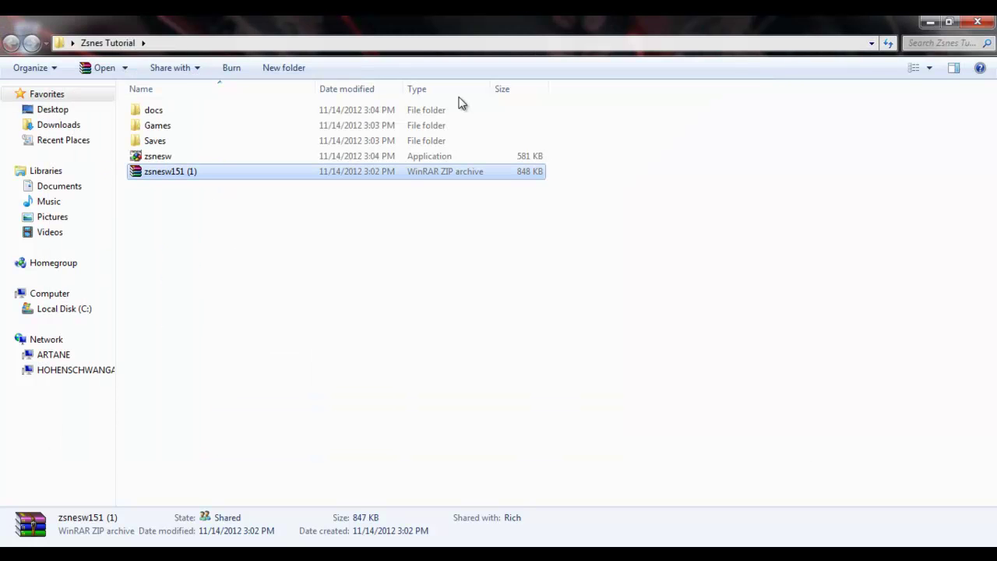
key("alt+F4")
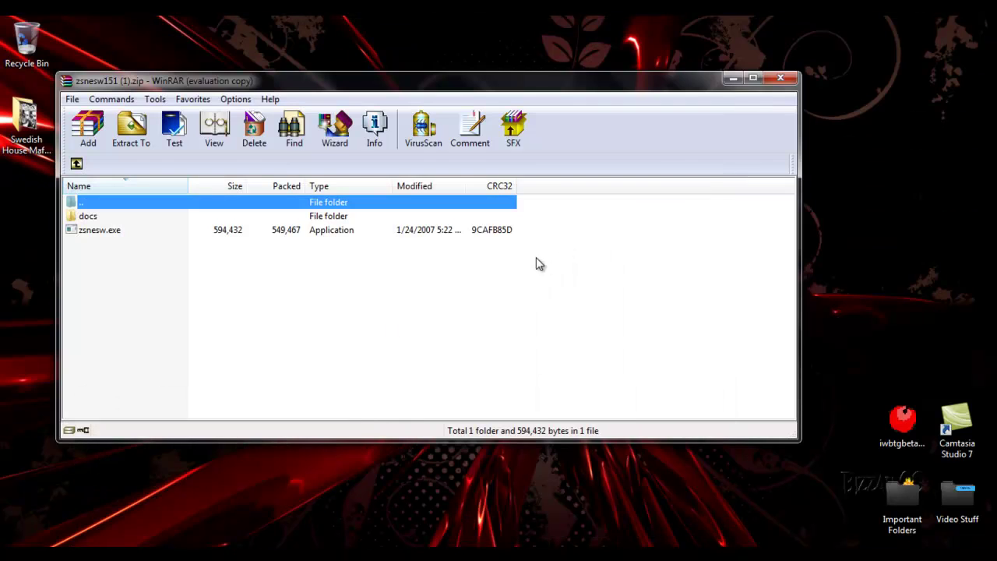
left_click(780, 76)
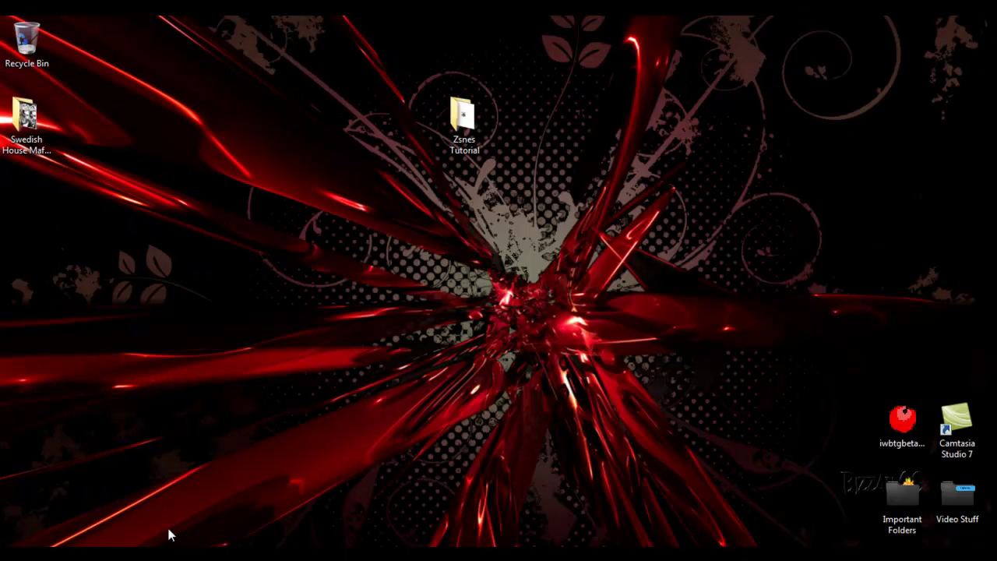
- Reopen the Zsnes Tutorial folder, launch the zsnesw application and dismiss its one-time user reminder
double_click(462, 117)
left_click(214, 158)
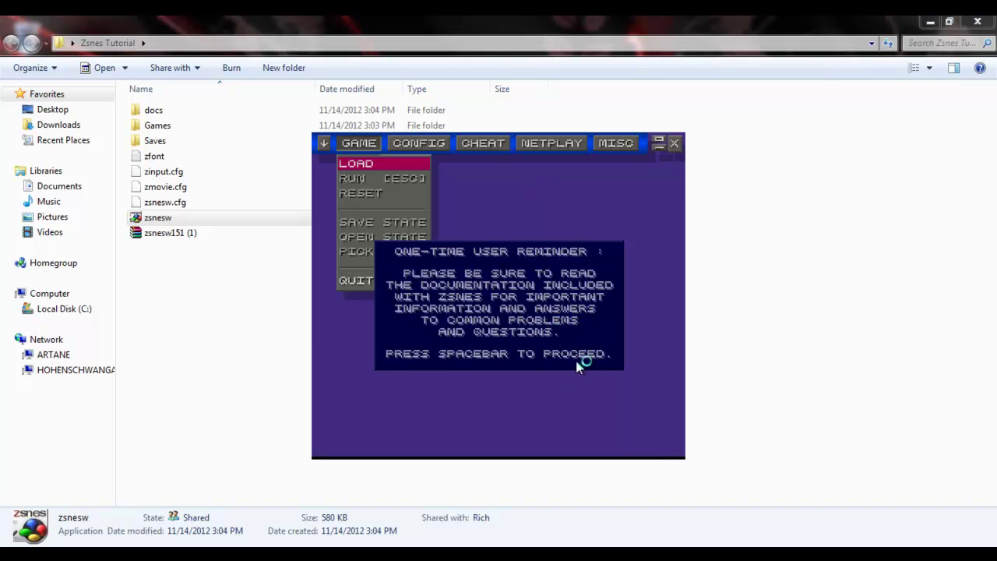
key("space")
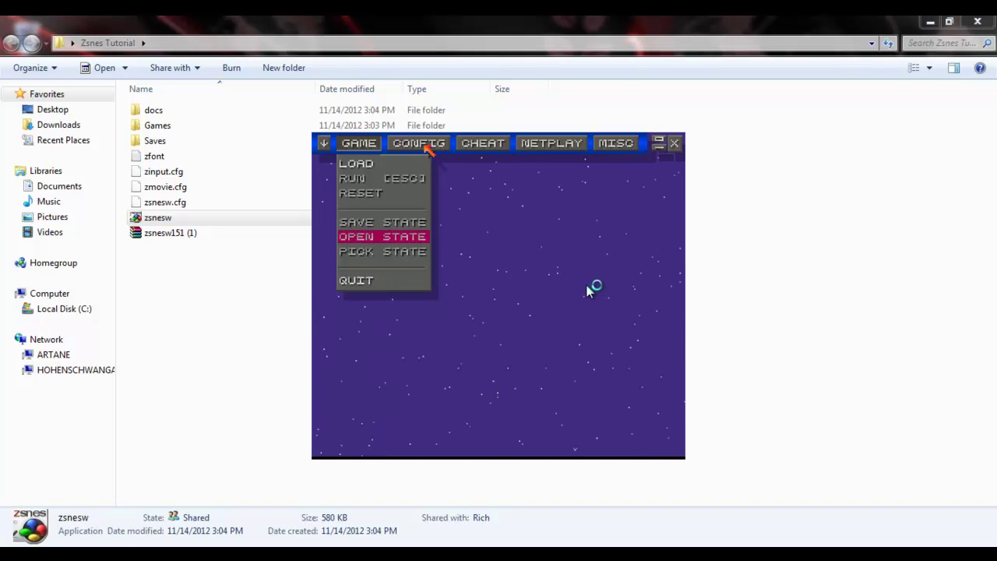
- Close the ZSNES emulator and return to the Zsnes Tutorial folder window
left_click(278, 407)
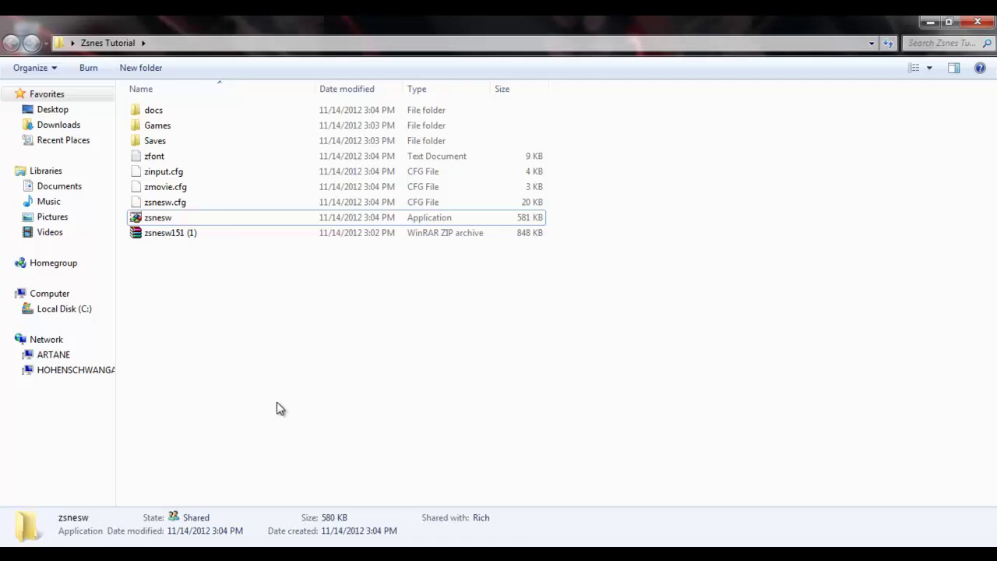
right_click(653, 553)
left_click(641, 526)
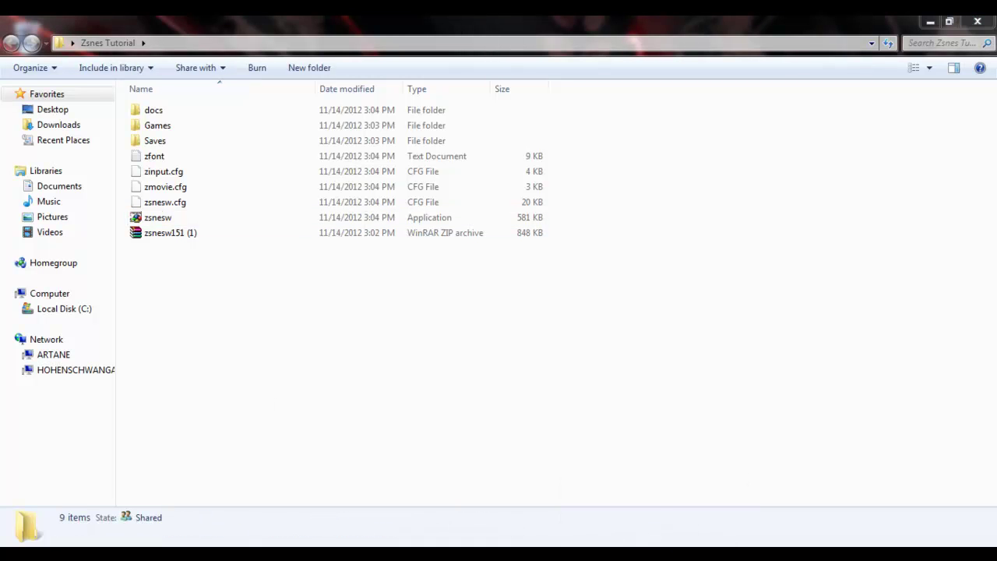
- Switch to the Chrome browser and close the SourceForge and extra Emuparadise tabs, keeping only the Emuparadise home page
right_click(556, 554)
left_click(552, 526)
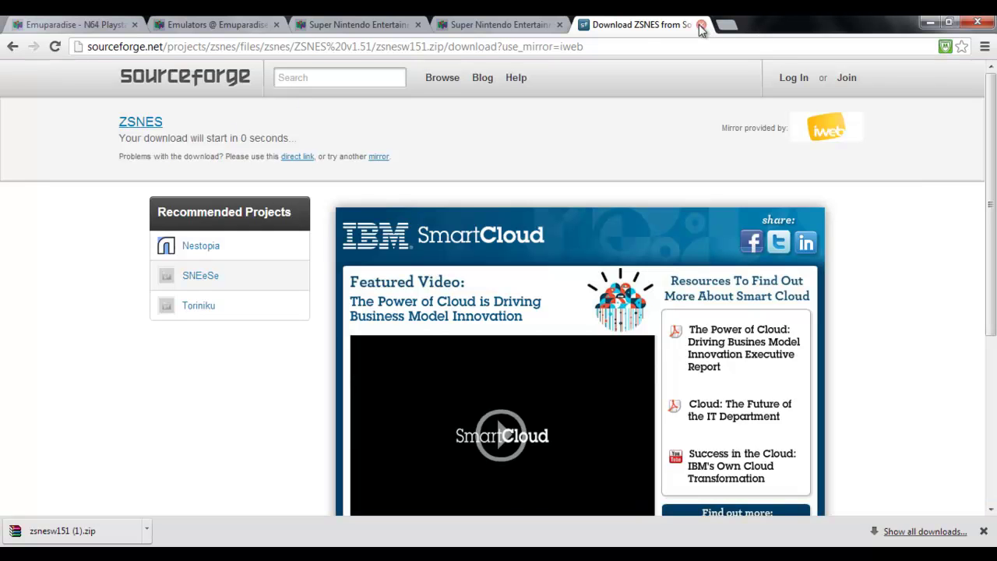
left_click(701, 26)
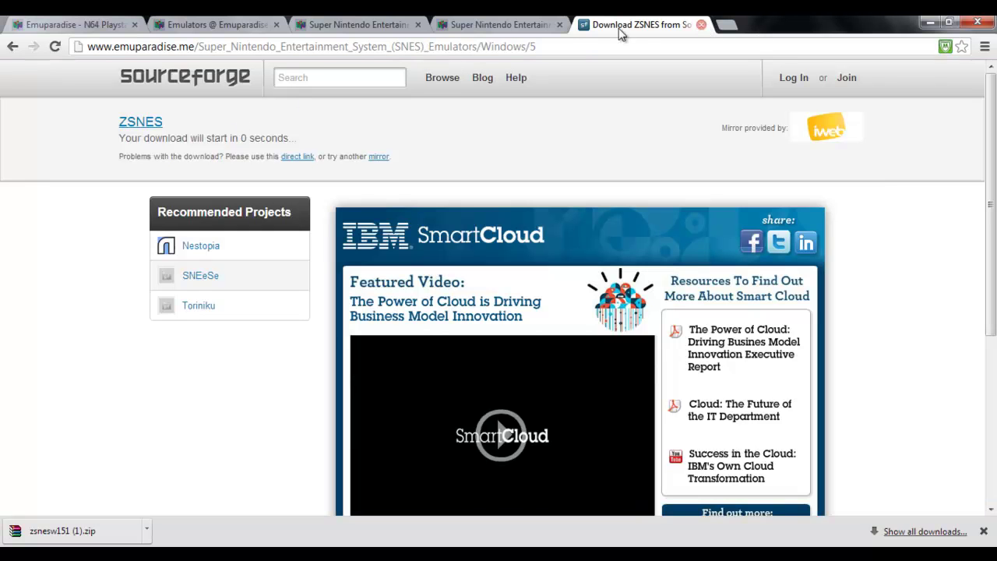
left_click(418, 24)
key("ctrl+w")
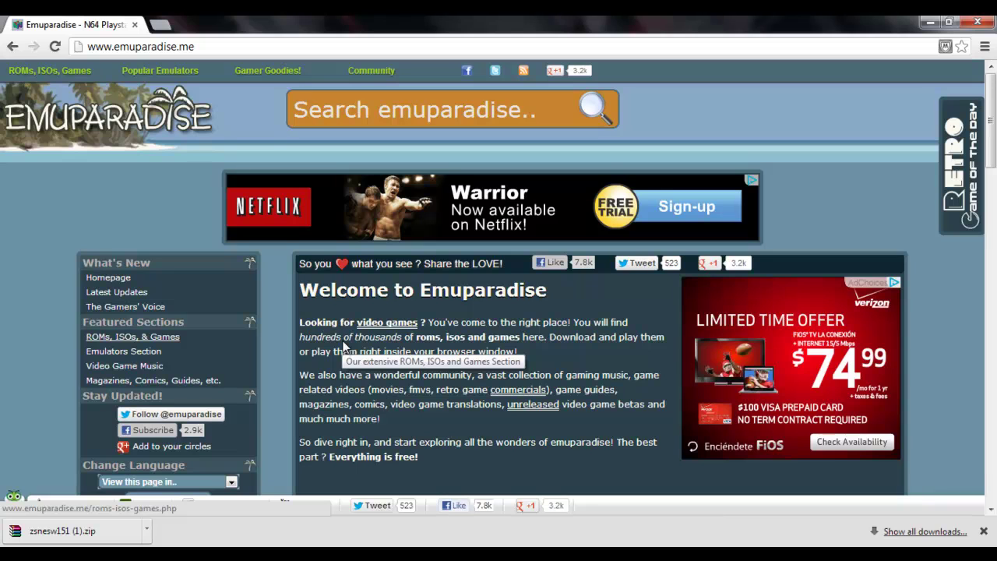
- Open Emuparadise's ROMs, ISOs, & Games section and choose Super Nintendo Roms from the consoles list
left_click(175, 352)
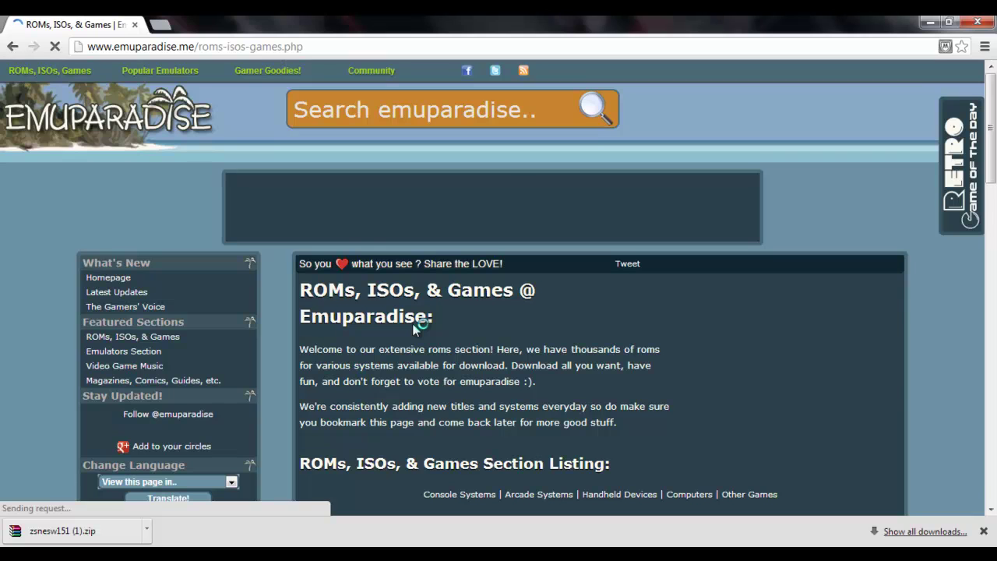
scroll(412, 323, "down", 1)
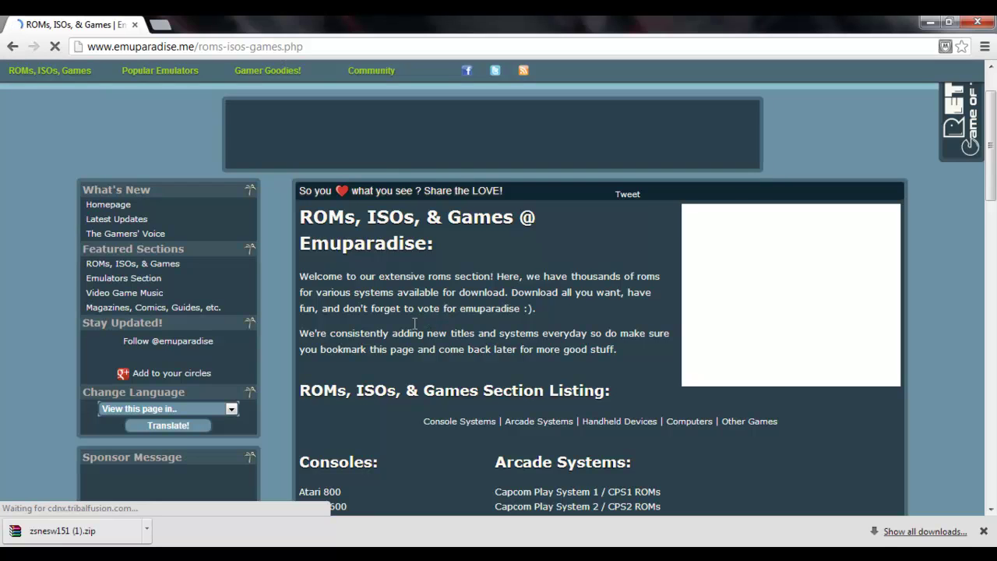
scroll(415, 323, "down", 1)
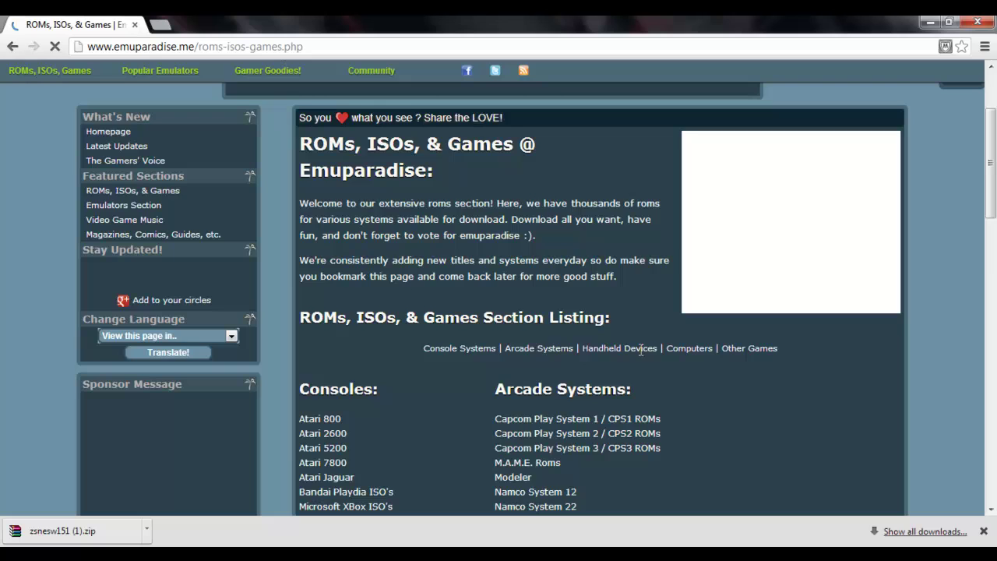
scroll(660, 348, "down", 3)
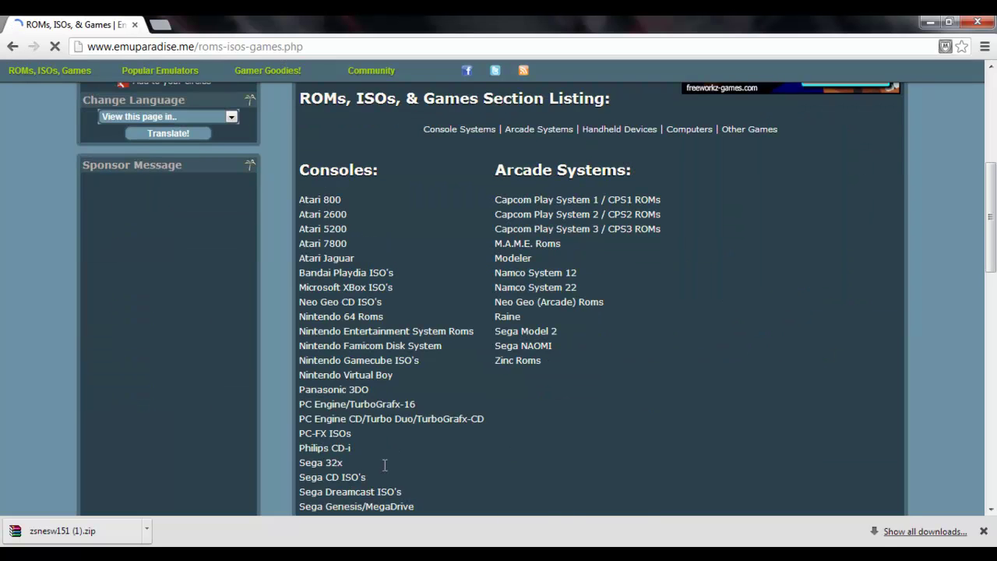
scroll(472, 478, "down", 1)
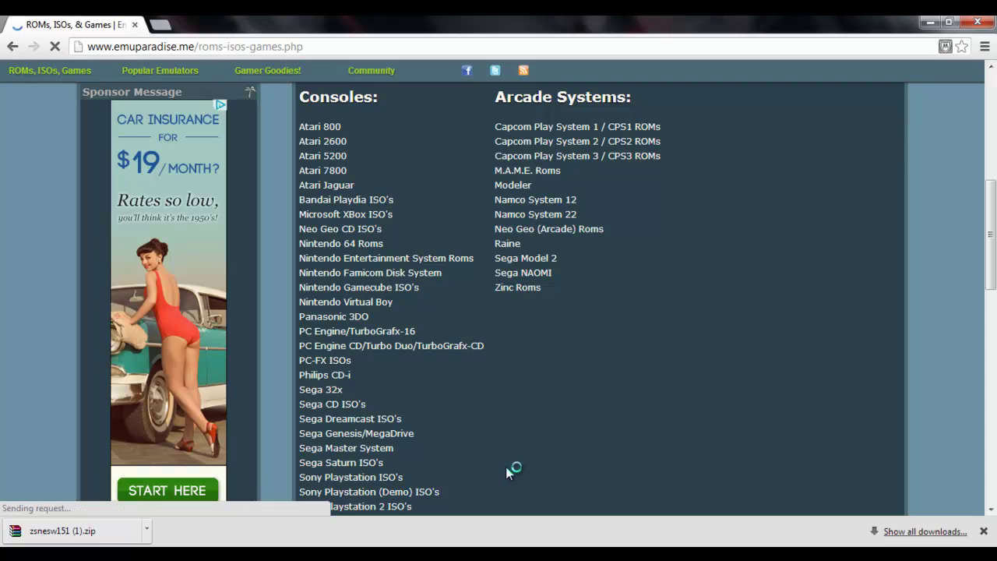
scroll(498, 477, "down", 1)
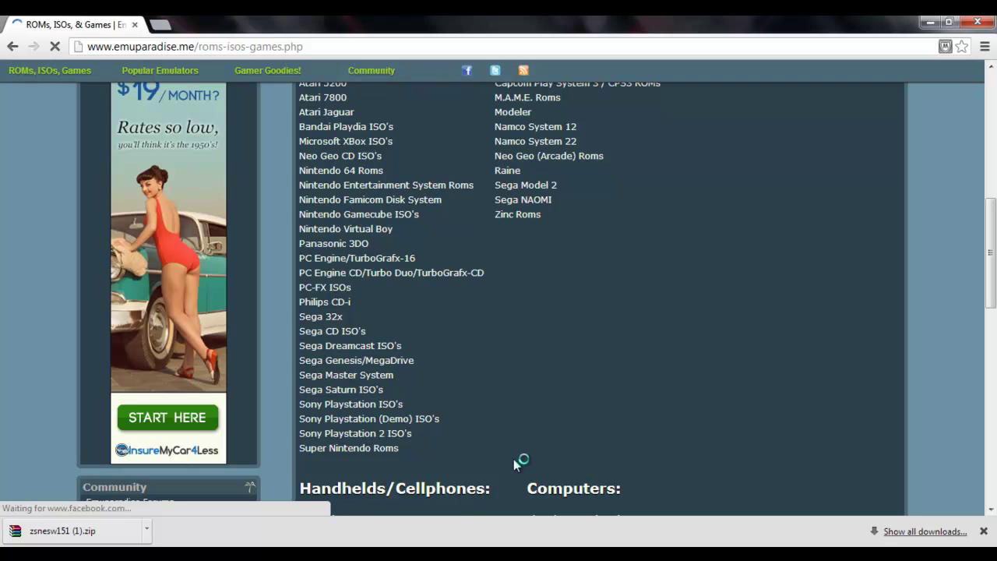
left_click(389, 450)
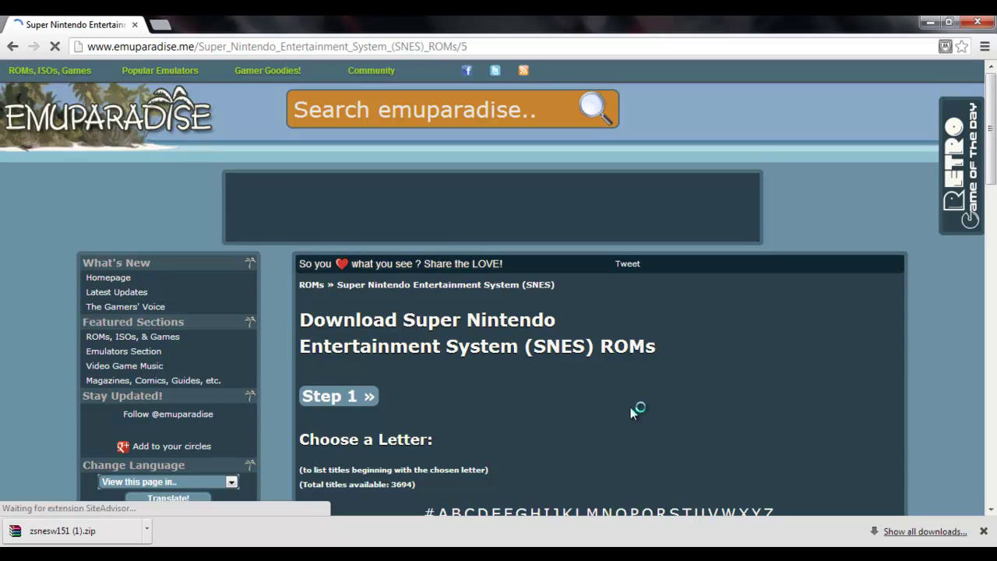
- Open the EarthBound (USA) page from the Top Downloads list of Super Nintendo ROMs
scroll(630, 407, "down", 1)
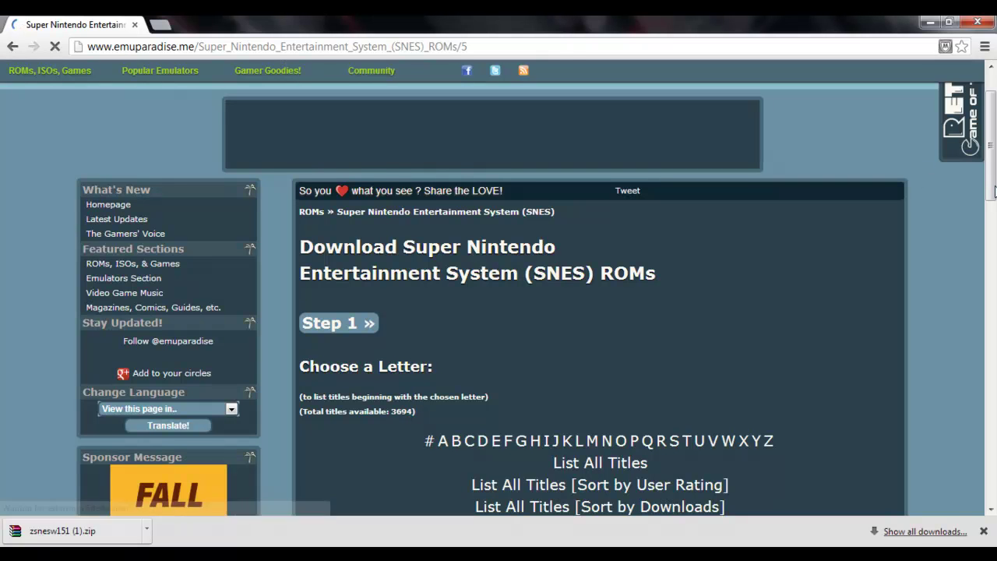
scroll(994, 204, "down", 1)
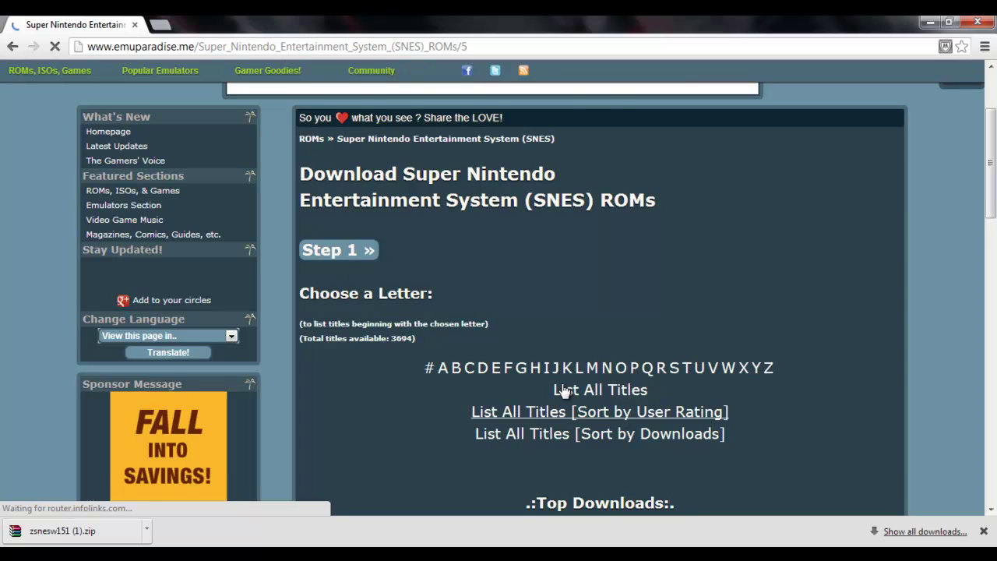
scroll(670, 393, "down", 3)
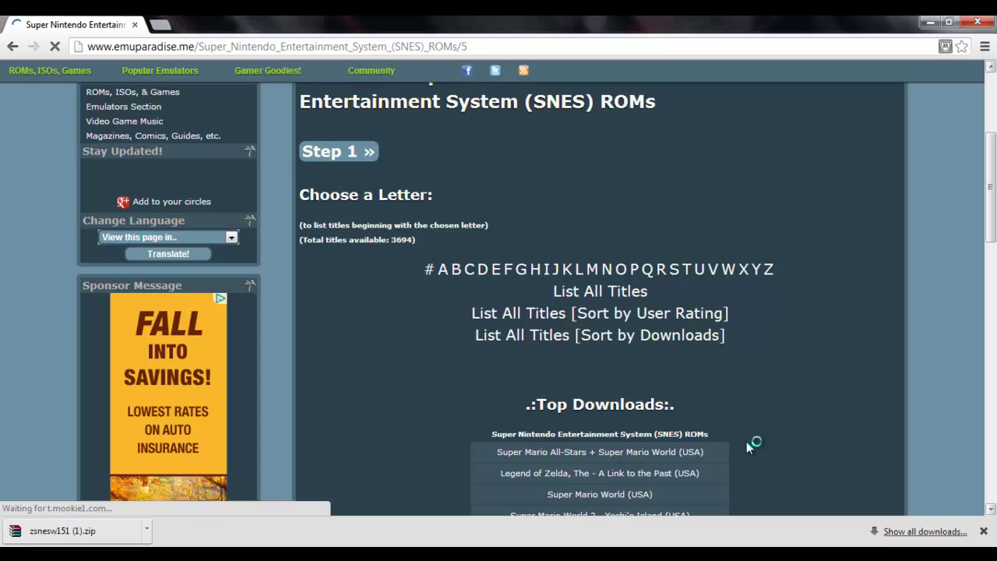
scroll(764, 405, "down", 1)
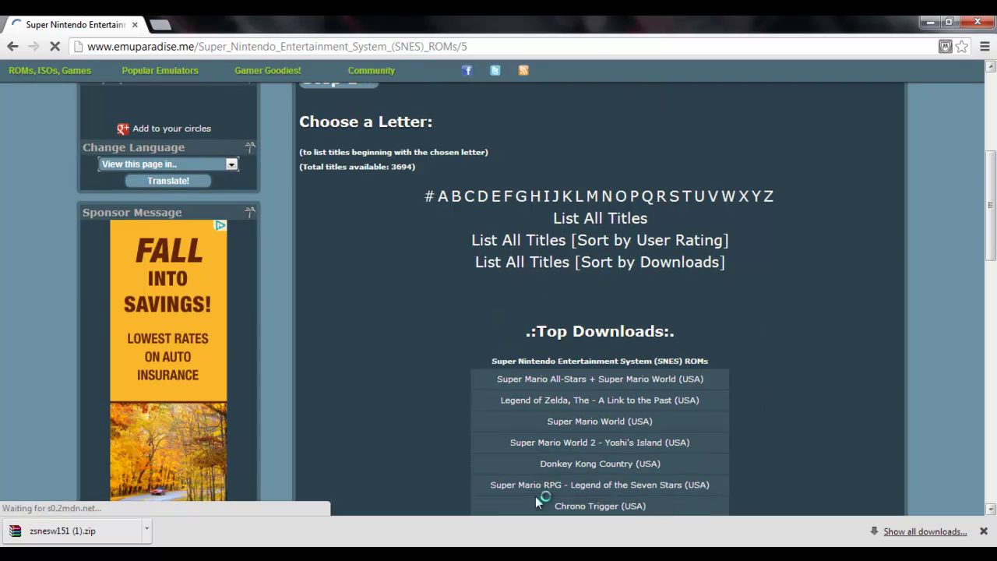
scroll(438, 486, "down", 1)
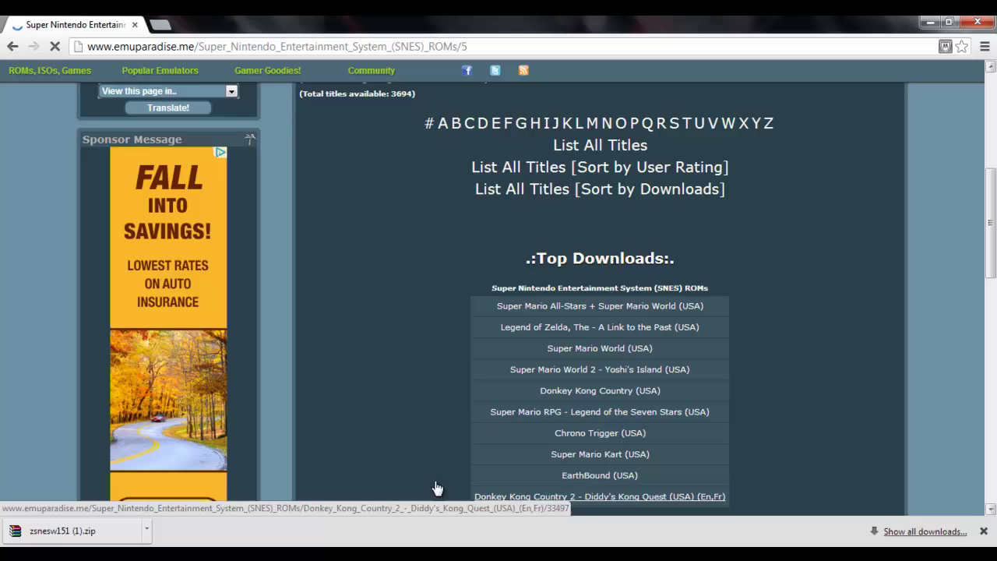
left_click(631, 480)
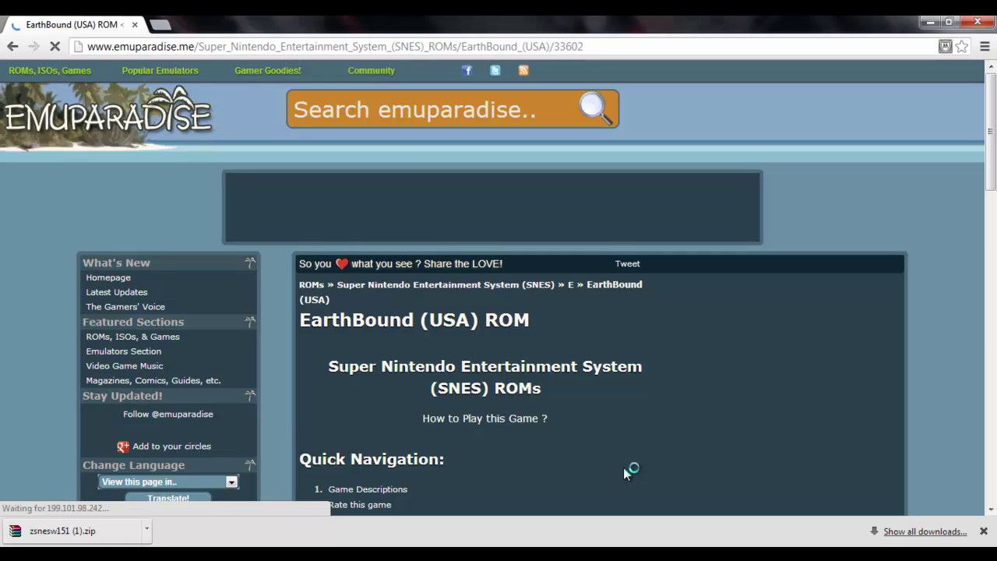
- Open the EarthBound (USA) download page through the Direct Download Links section of the game's page
scroll(623, 468, "down", 1)
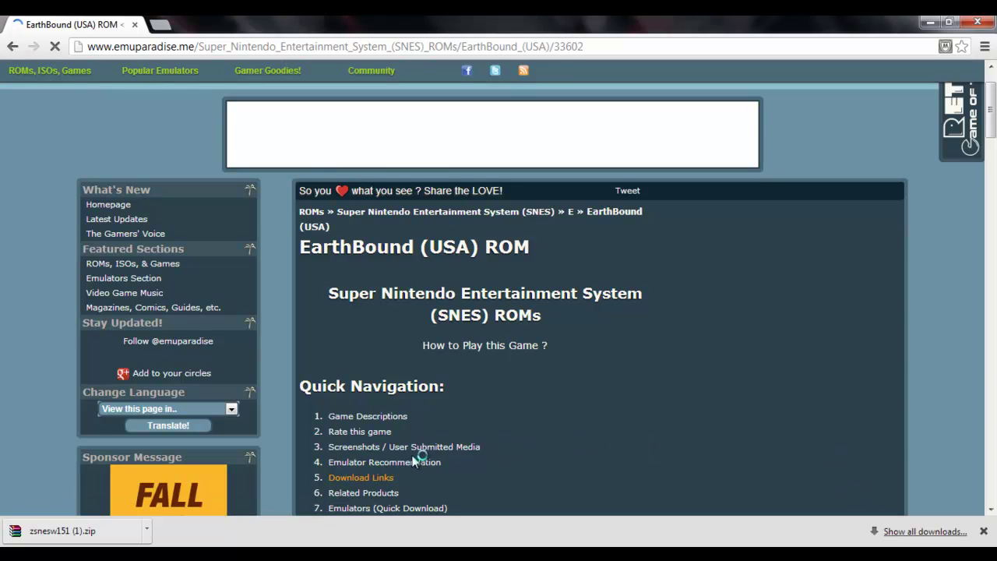
scroll(411, 454, "down", 1)
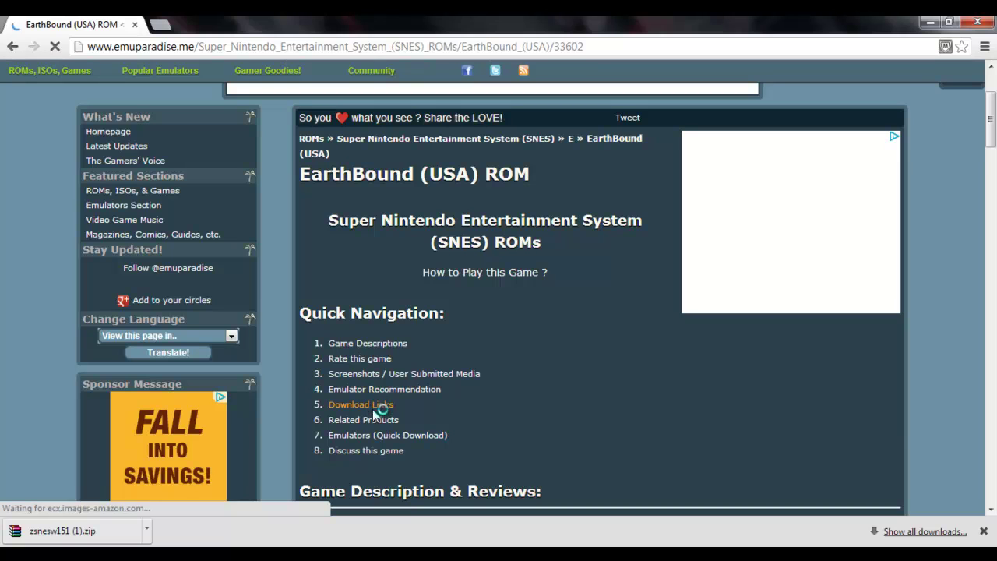
scroll(373, 404, "down", 1)
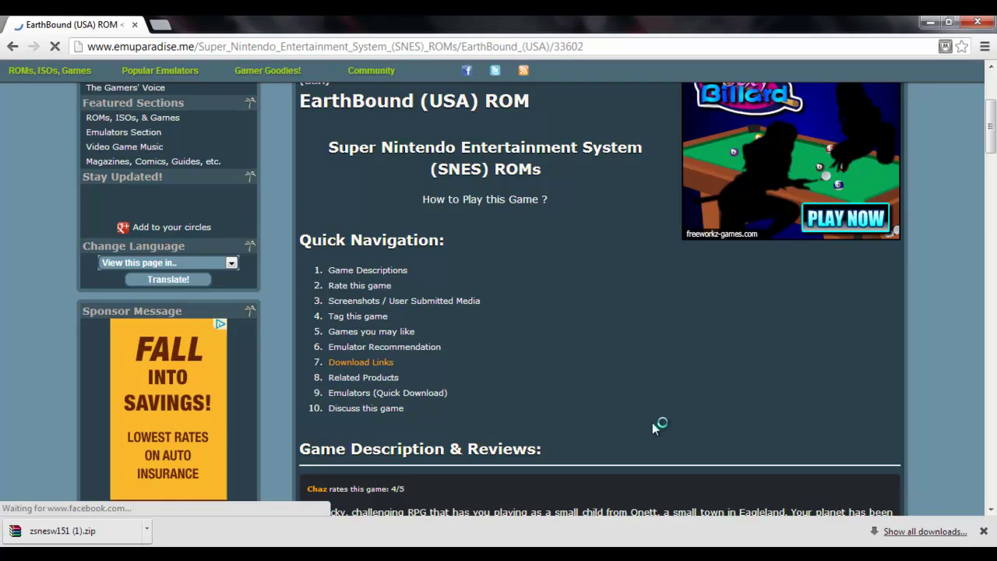
scroll(652, 422, "down", 1)
scroll(652, 423, "down", 3)
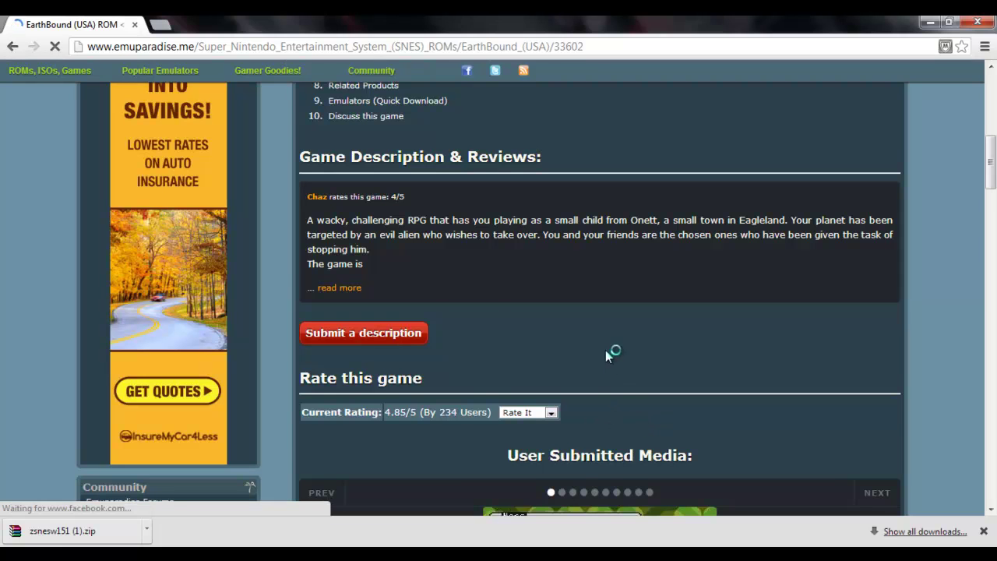
scroll(477, 387, "down", 1)
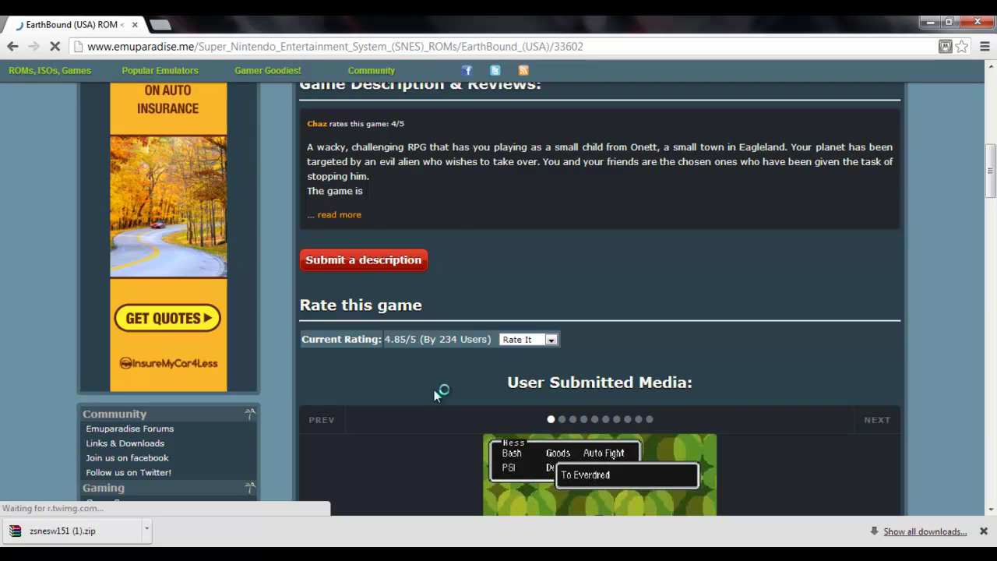
scroll(434, 389, "down", 12)
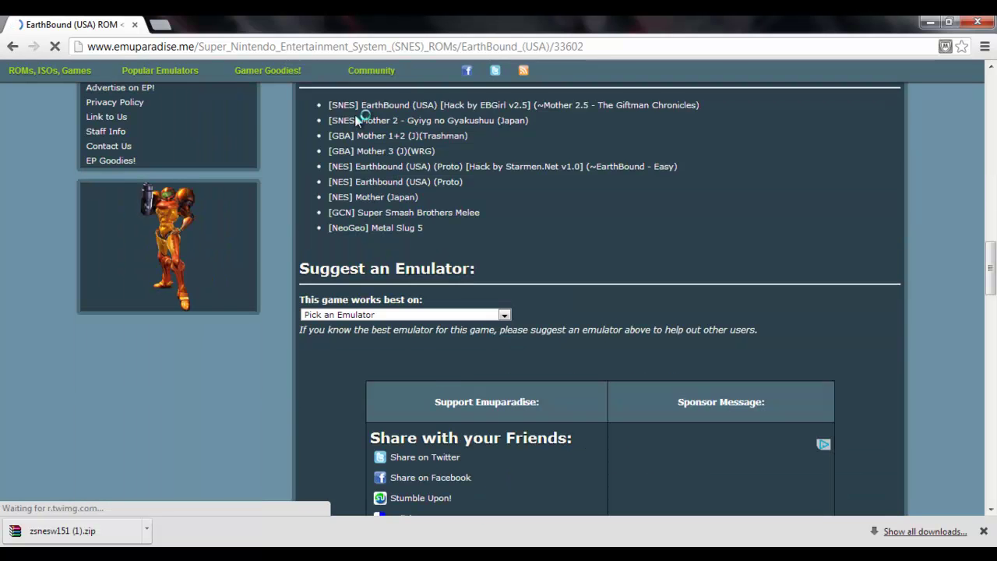
scroll(316, 246, "up", 1)
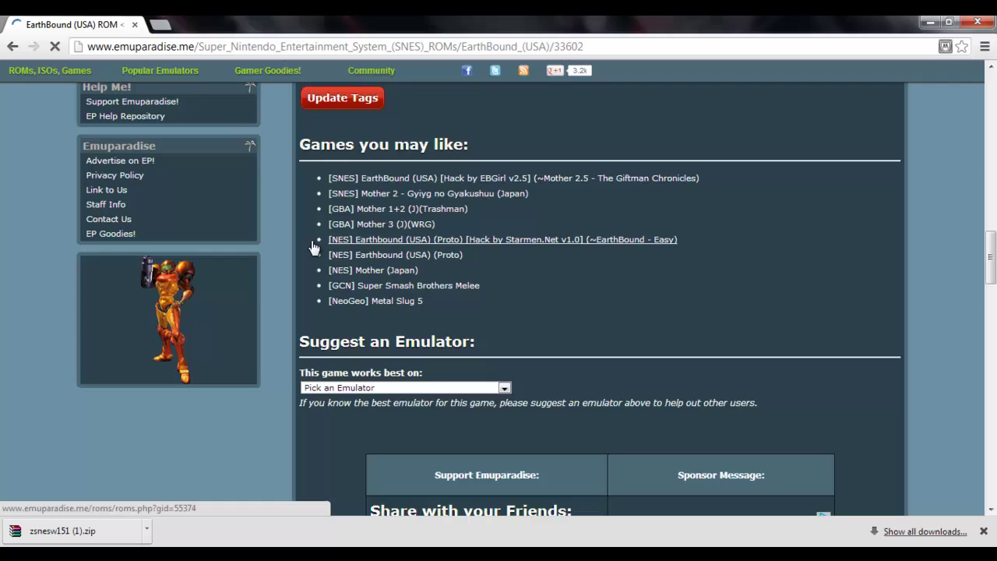
scroll(312, 247, "down", 2)
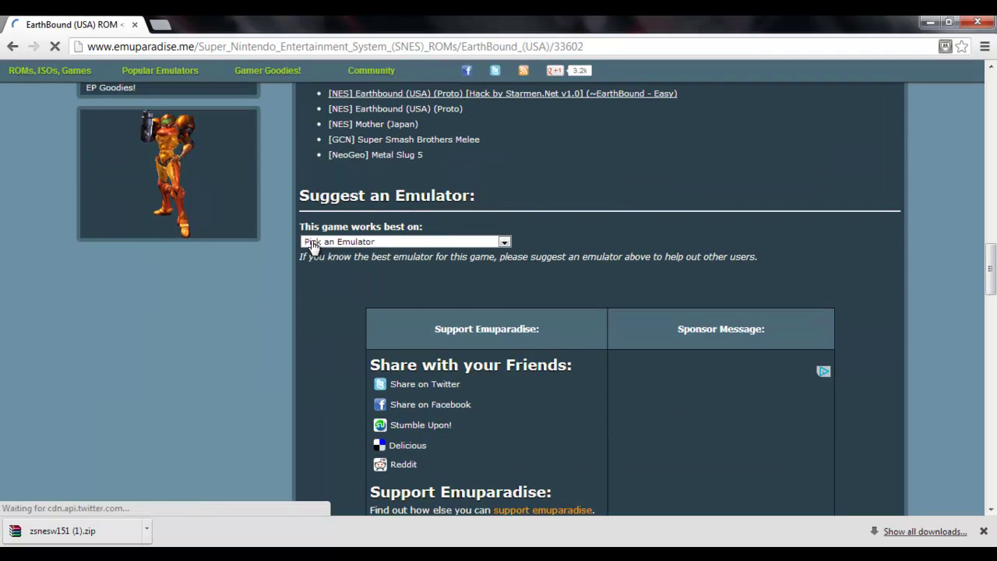
scroll(311, 244, "down", 1)
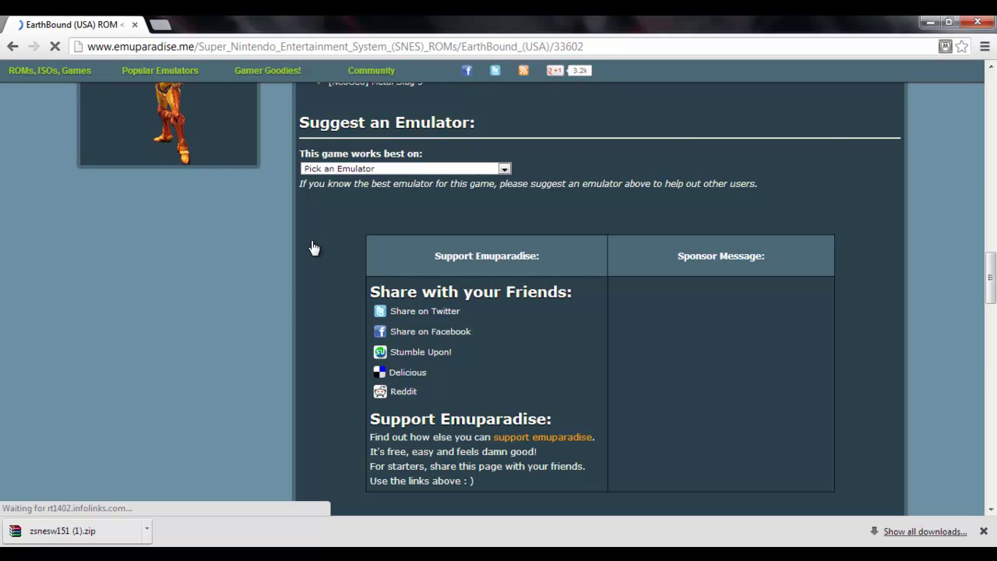
scroll(313, 247, "down", 5)
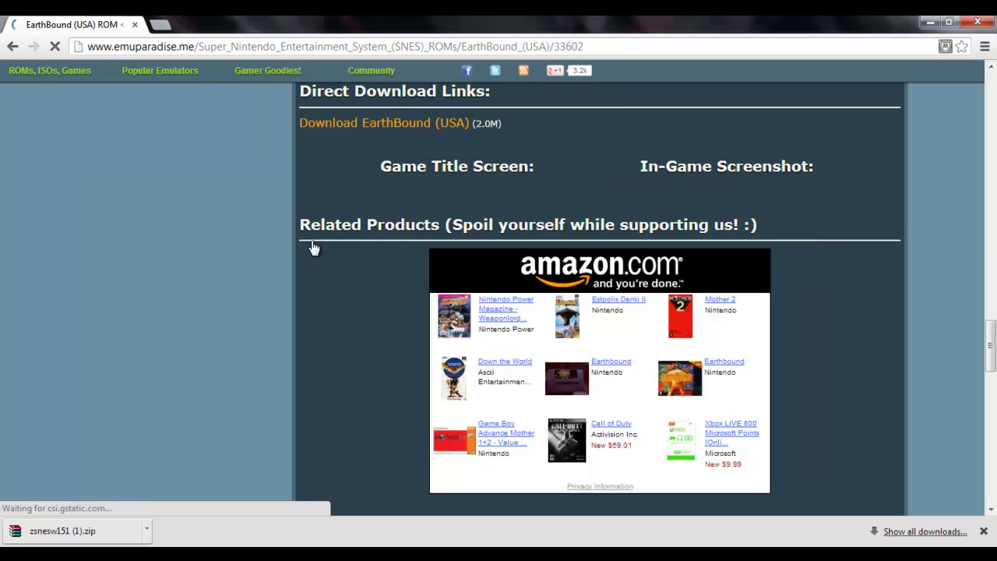
left_click(367, 125)
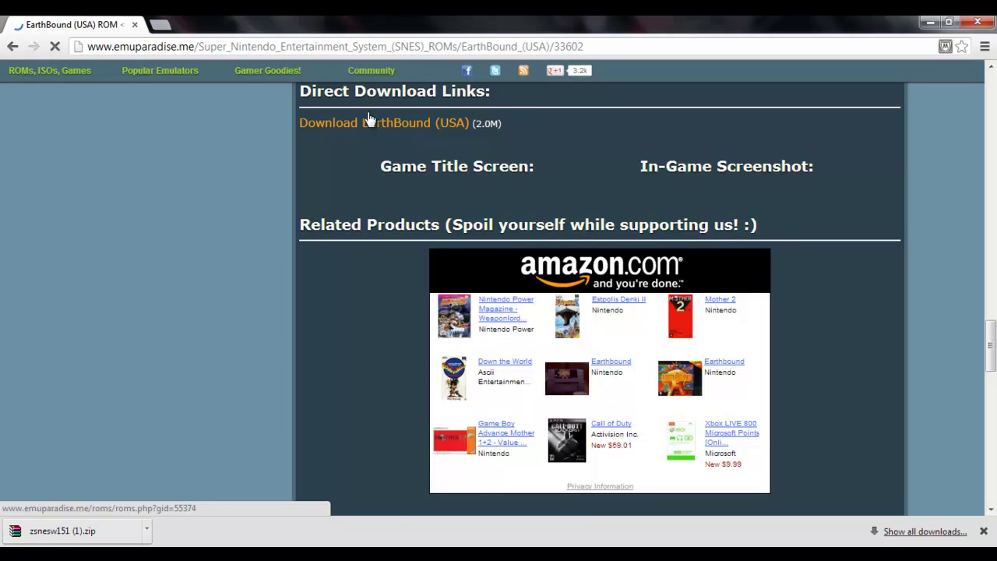
scroll(371, 127, "down", 1)
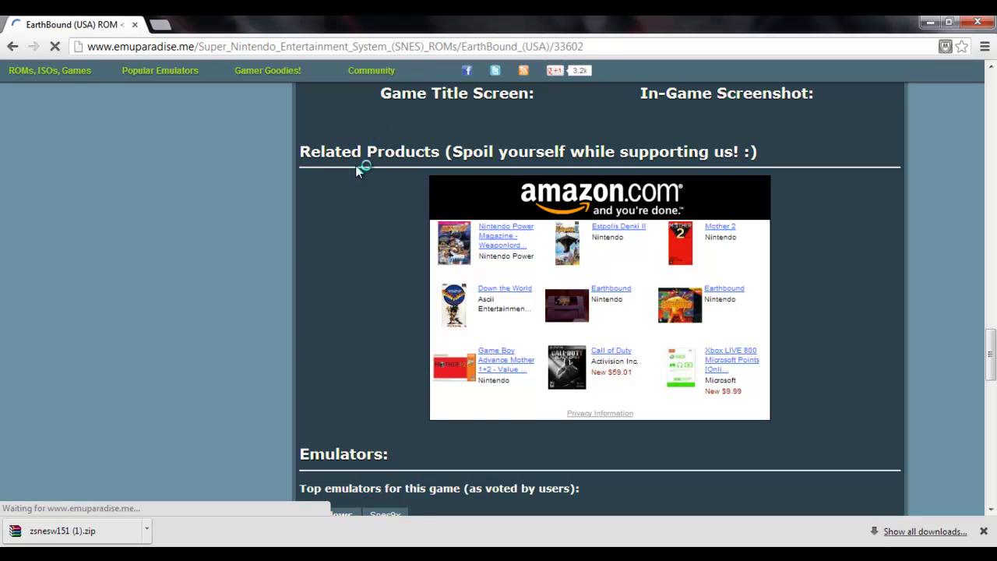
scroll(353, 168, "up", 1)
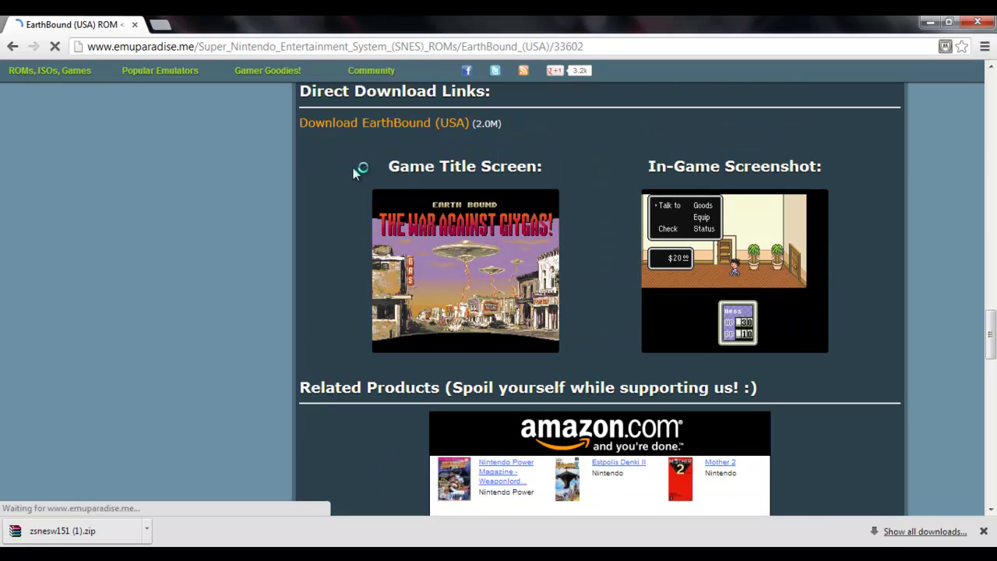
left_click(395, 126)
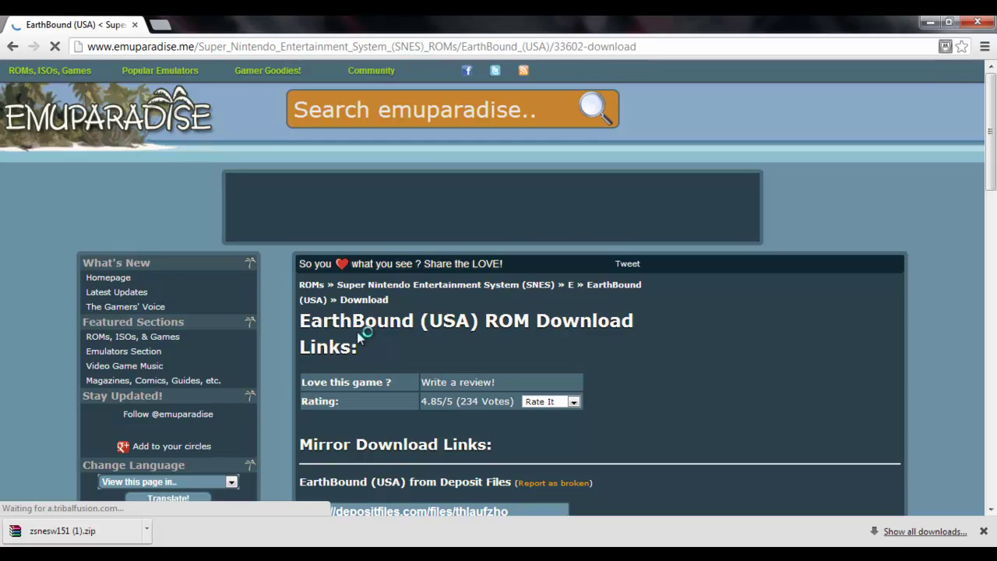
- Download EarthBound (USA) from the Direct Download section and move EarthBound (USA).zip into the Games folder of Zsnes Tutorial
scroll(411, 332, "down", 1)
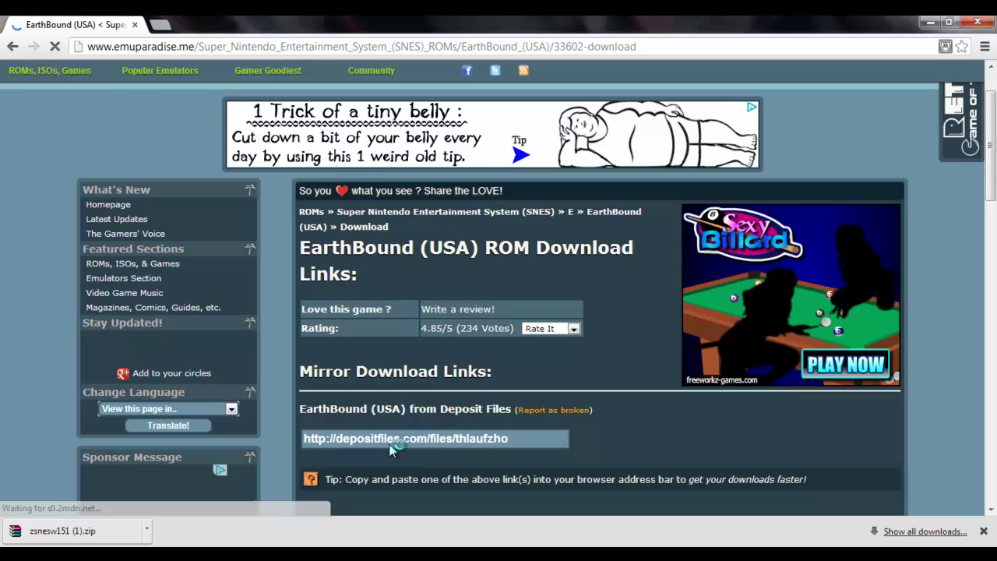
scroll(395, 409, "down", 1)
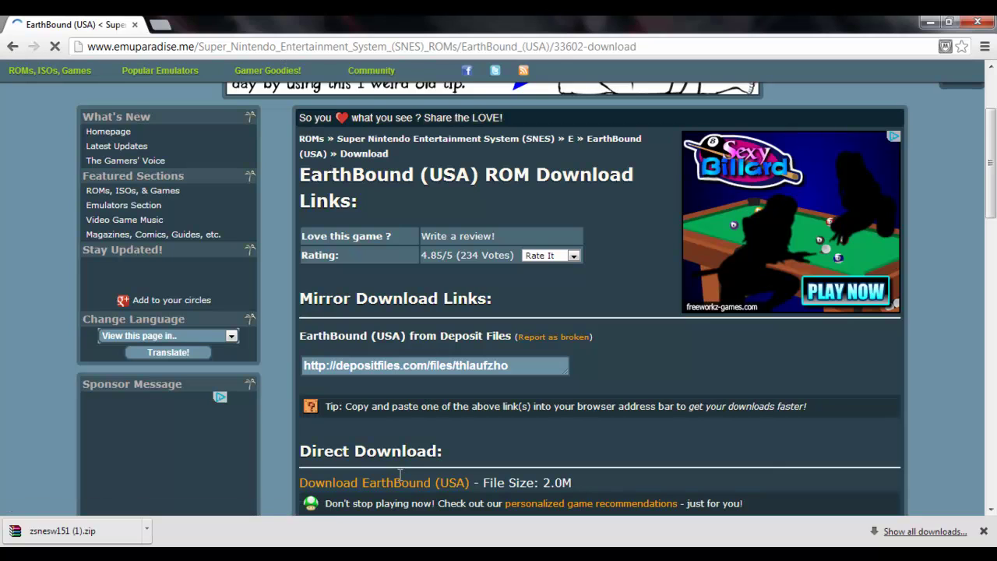
scroll(430, 480, "down", 1)
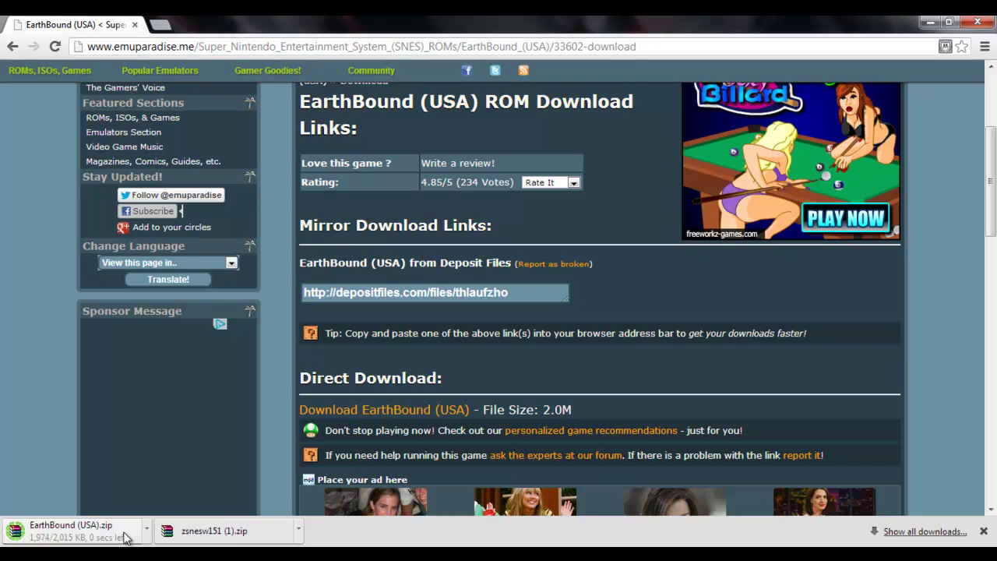
left_click_drag(74, 530, 170, 131)
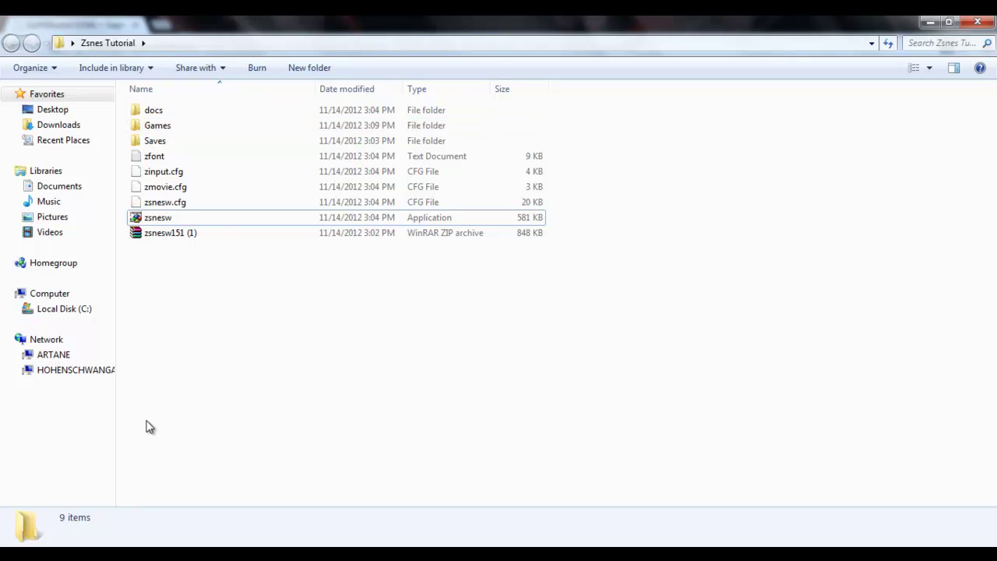
- Launch zsnesw from the Zsnes Tutorial folder and close the Chrome window
double_click(194, 220)
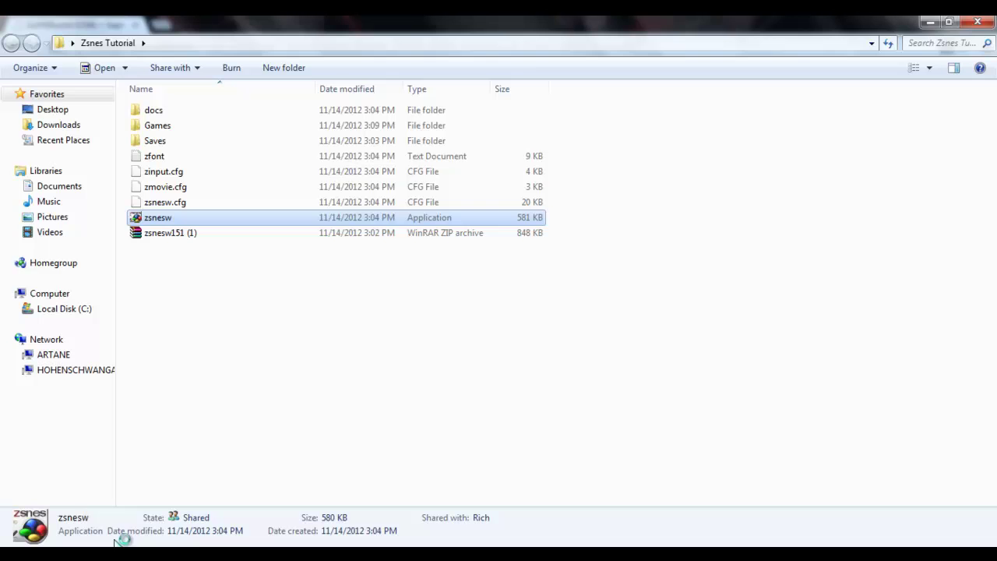
right_click(87, 543)
left_click(81, 523)
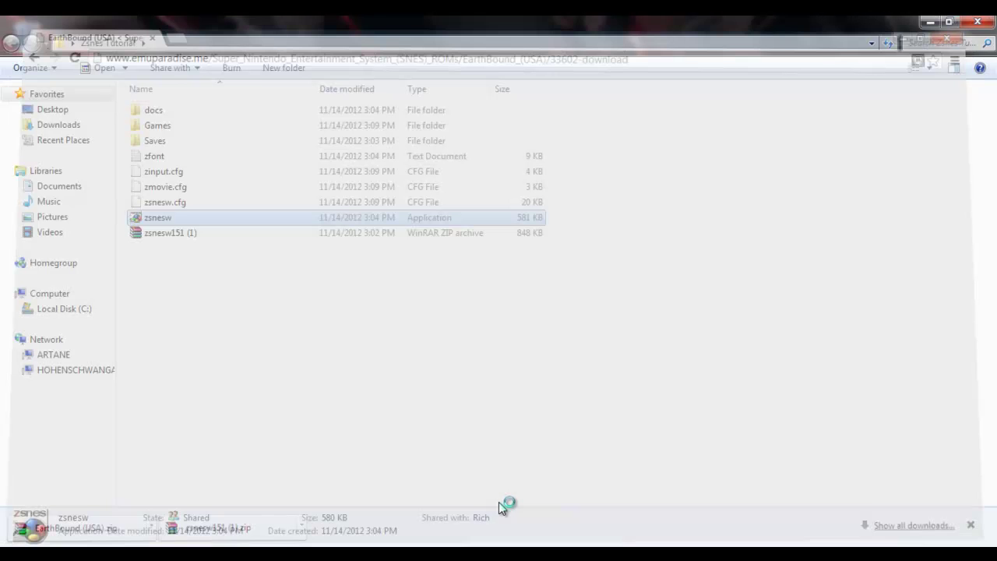
- Bring the mouse pointer back out of the emulator window and dismiss the one-time user reminder
key("Return")
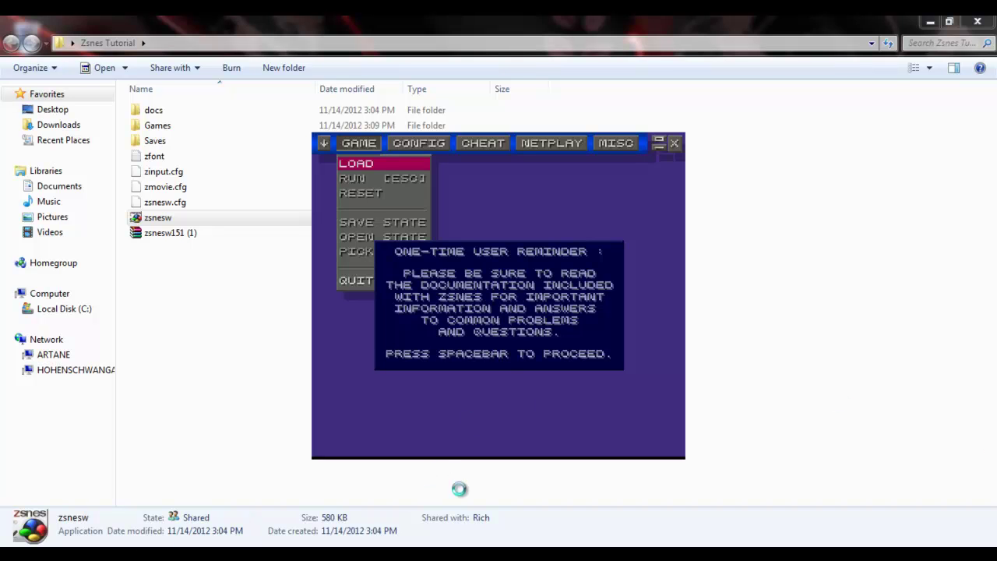
key("super")
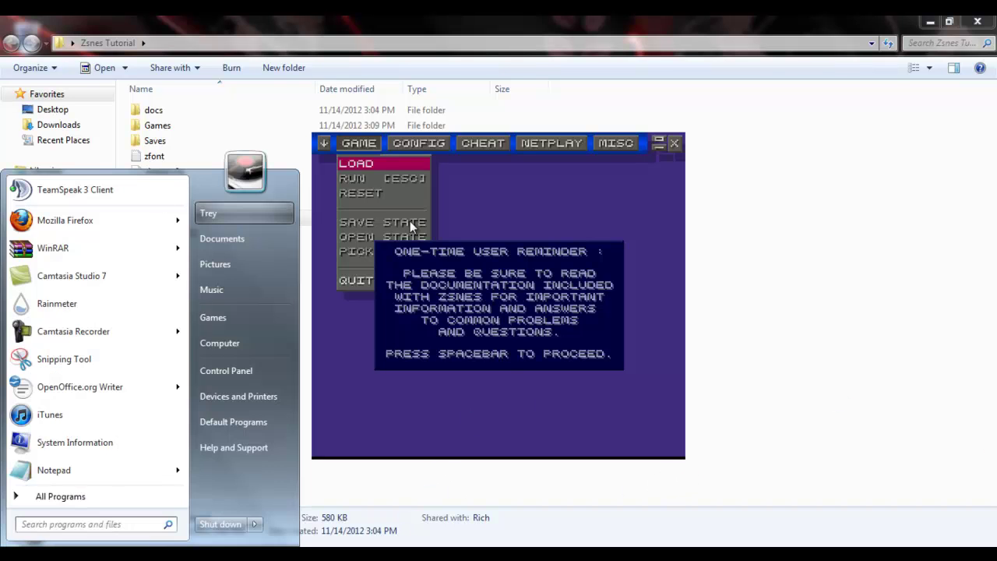
left_click(460, 305)
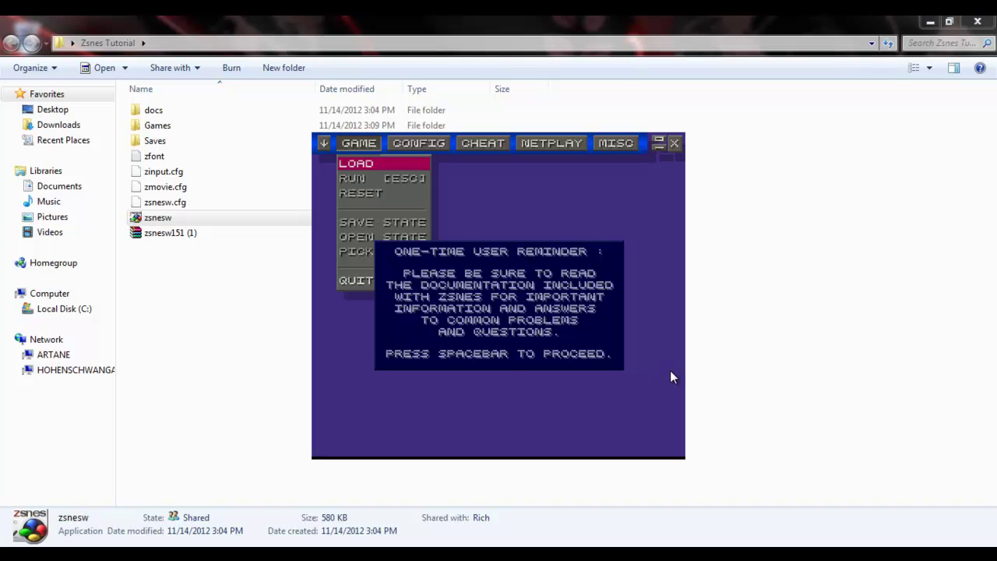
key("space")
- View the Load Game dialog and the recent games list, and close both without loading a game
key("Return")
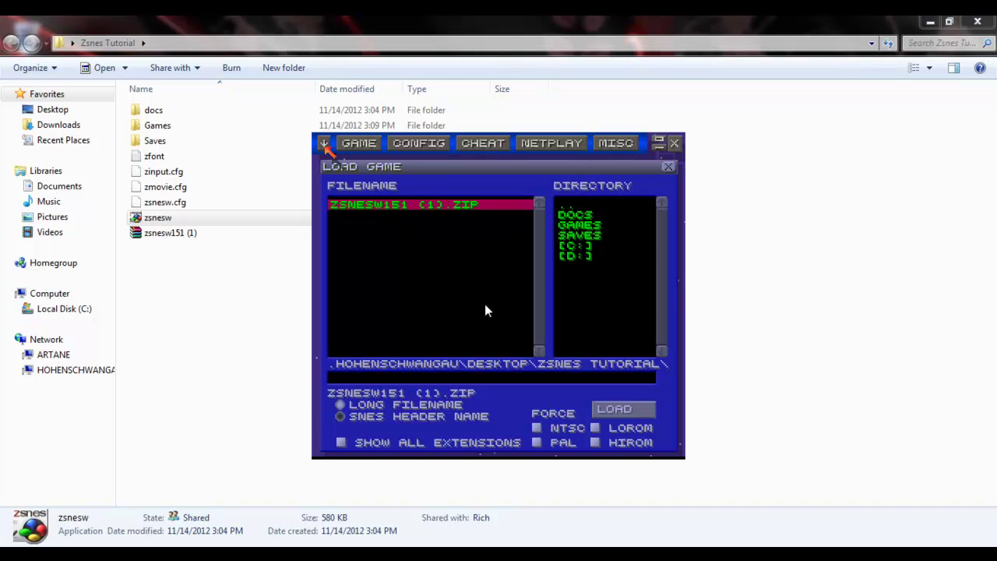
left_click(324, 145)
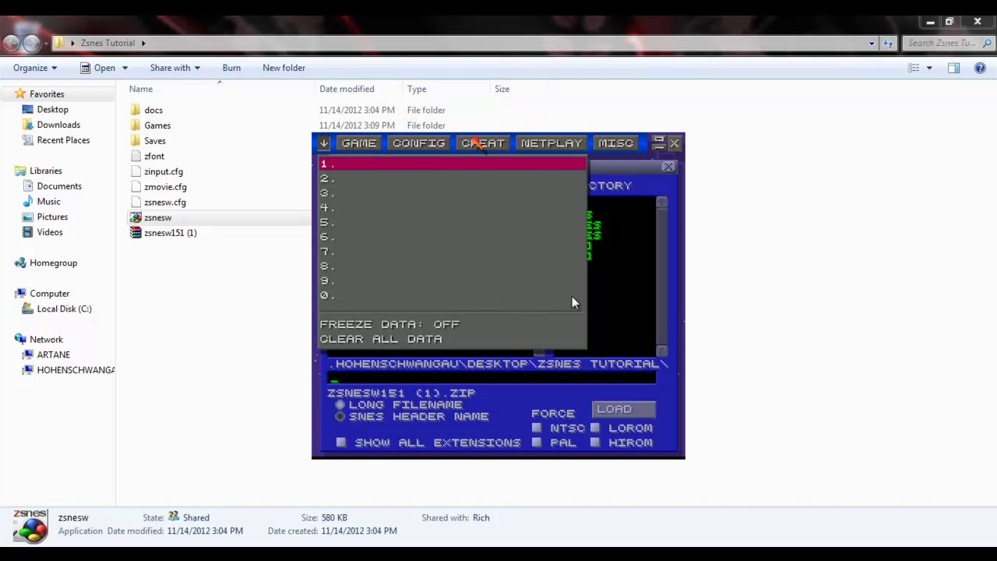
key("Escape")
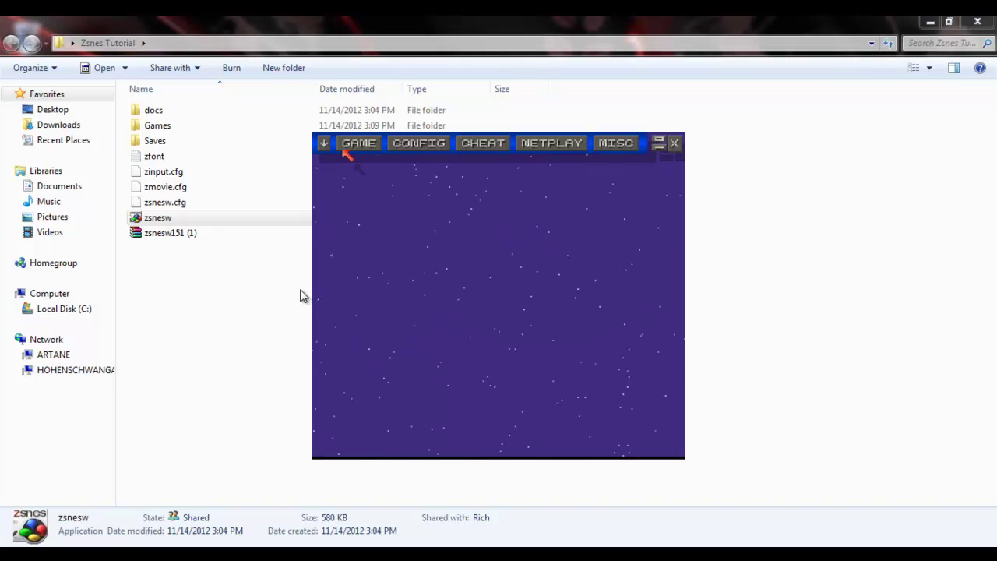
- Open the player 1 input device settings and assign the up and down arrow keys to Up and Down
left_click(430, 147)
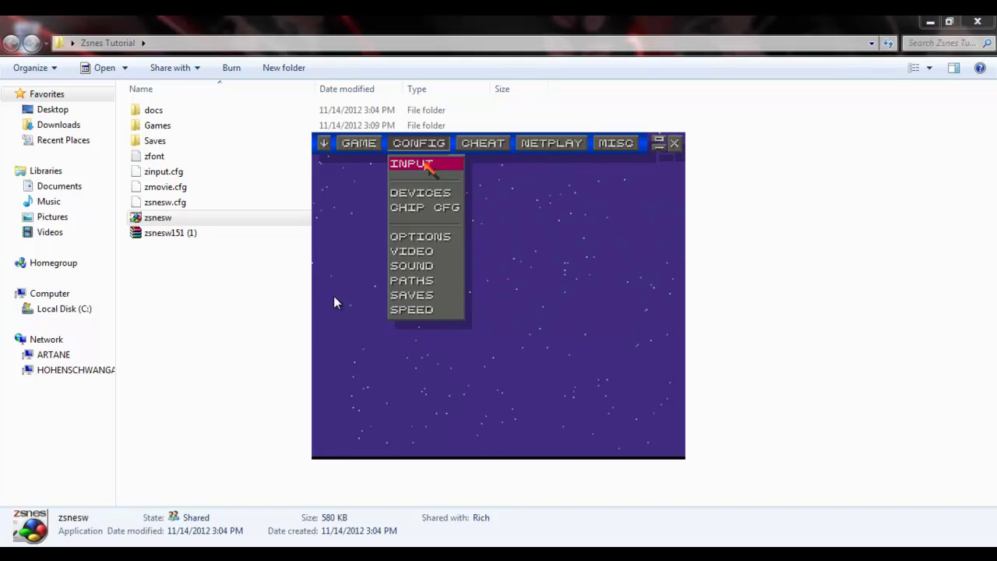
left_click(429, 165)
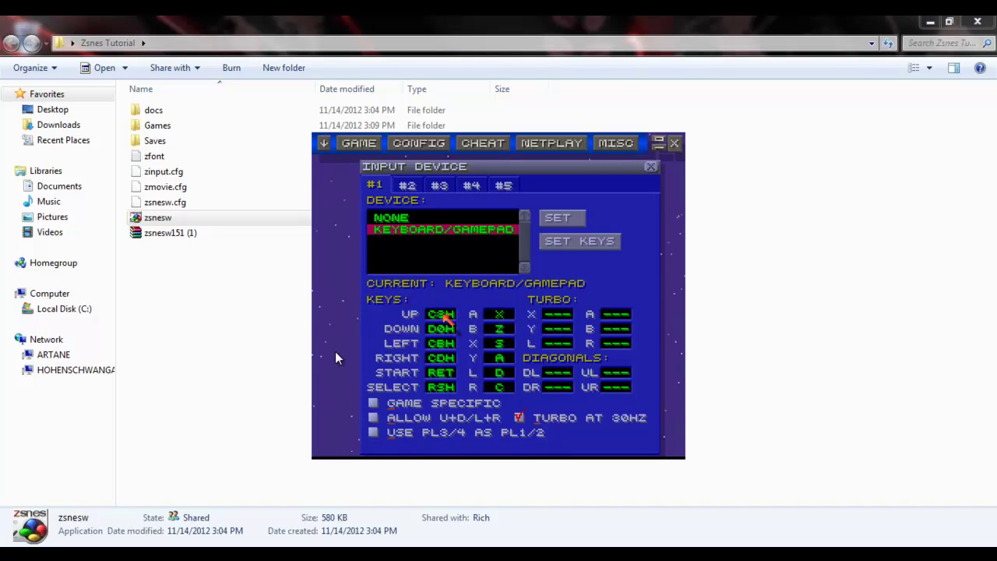
left_click(442, 314)
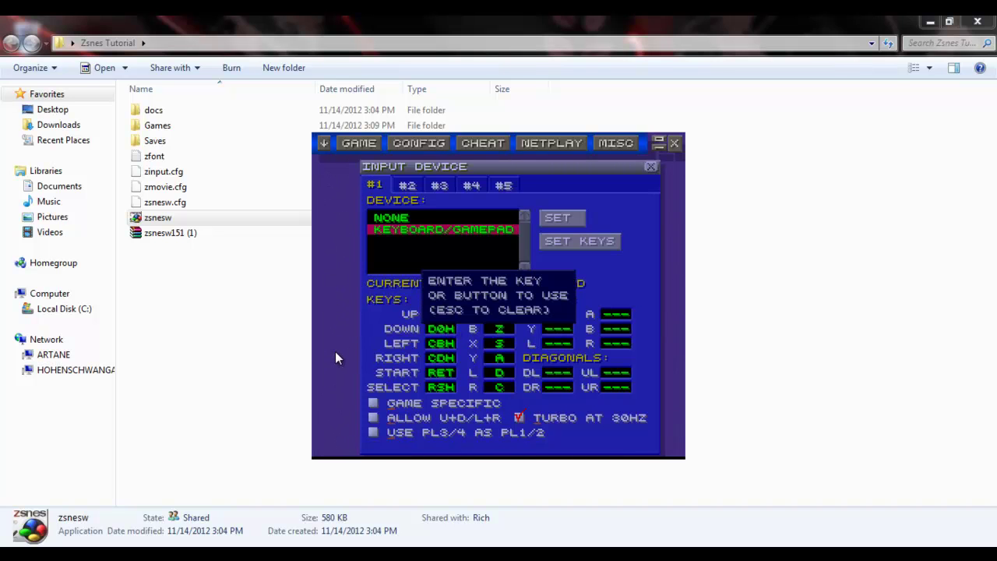
key("Up")
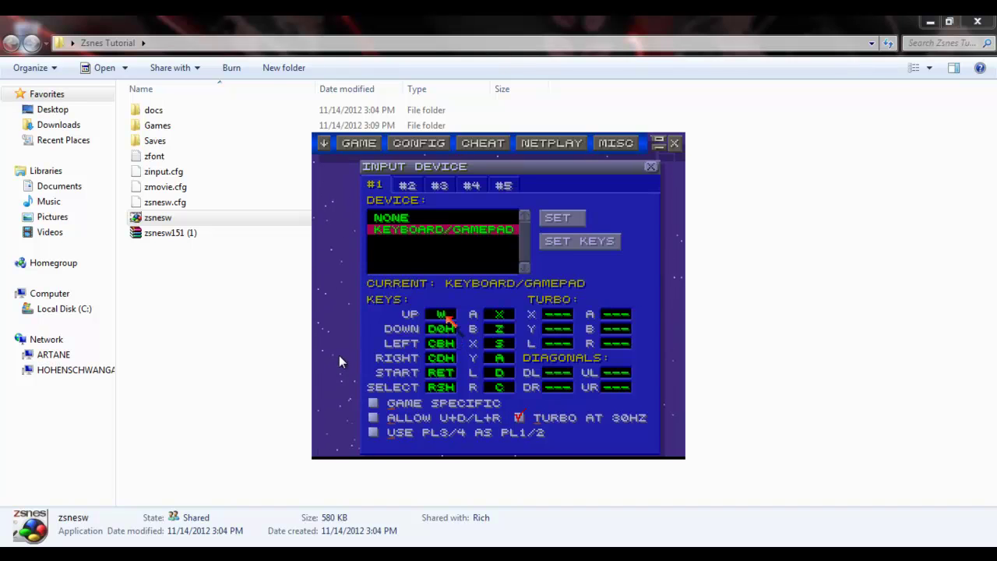
left_click(442, 314)
key("Up")
left_click(453, 329)
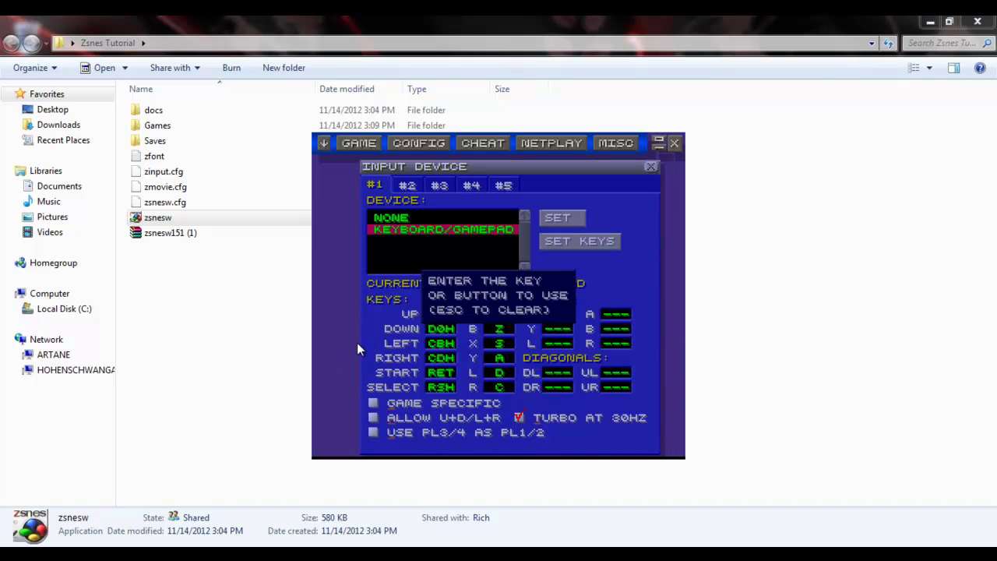
key("Down")
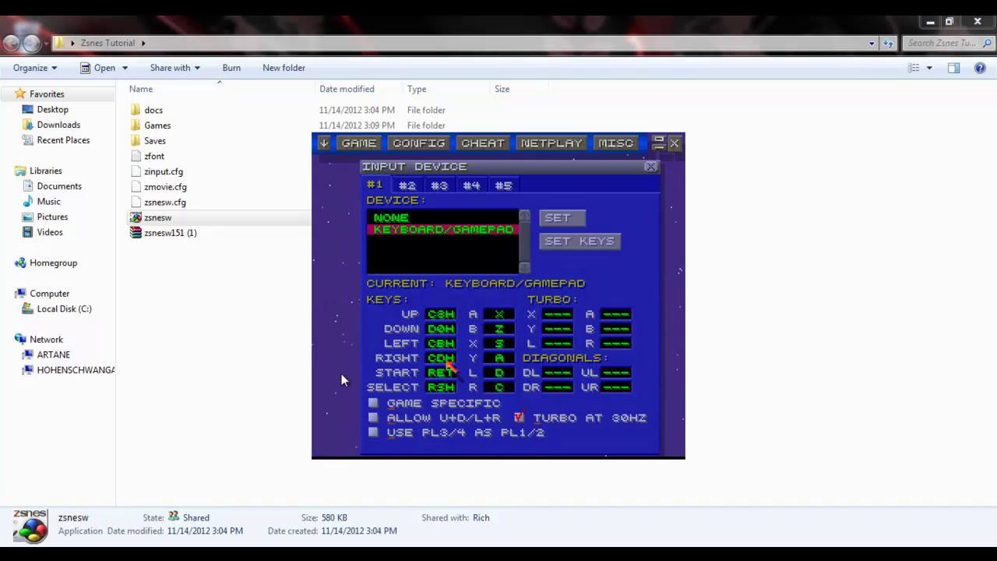
- Assign the Return key to Start and the Space key to Select for player 1
left_click(453, 374)
key("Up")
left_click(442, 387)
key("space")
- Assign keys W to A, A to B, D to Y, Z to L and X to R, and close the input settings
left_click(497, 314)
key("w")
left_click(499, 329)
key("a")
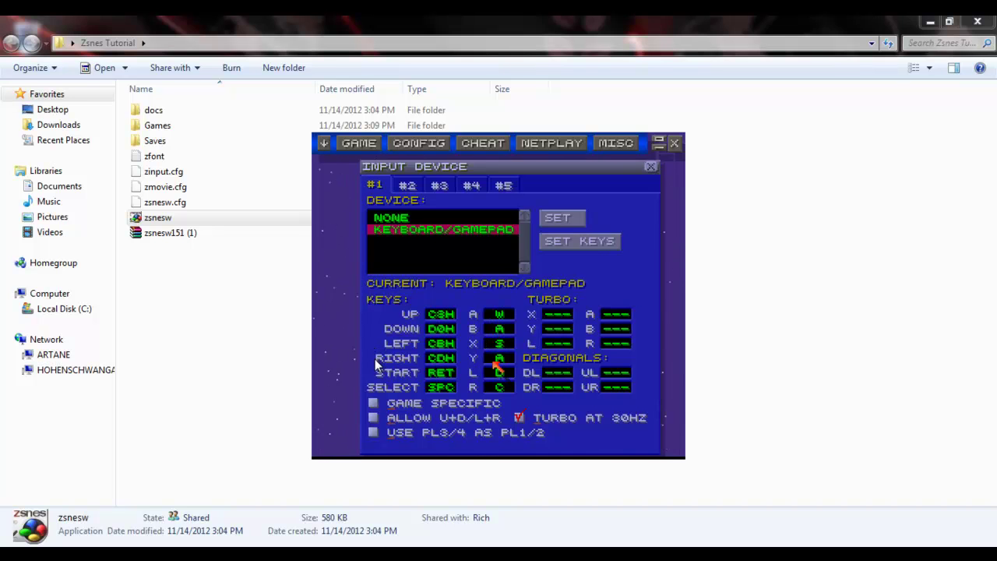
left_click(499, 357)
key("d")
left_click(503, 374)
key("z")
left_click(501, 388)
key("x")
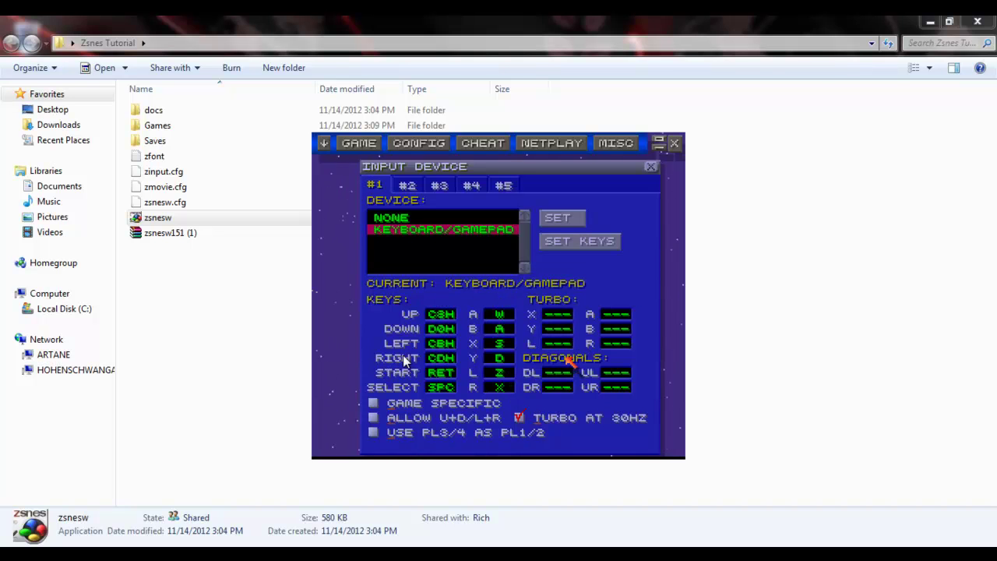
left_click(651, 168)
- Open the emulator options, try the FPS counter and clock overlays, switch both back off, and close the options
left_click(418, 142)
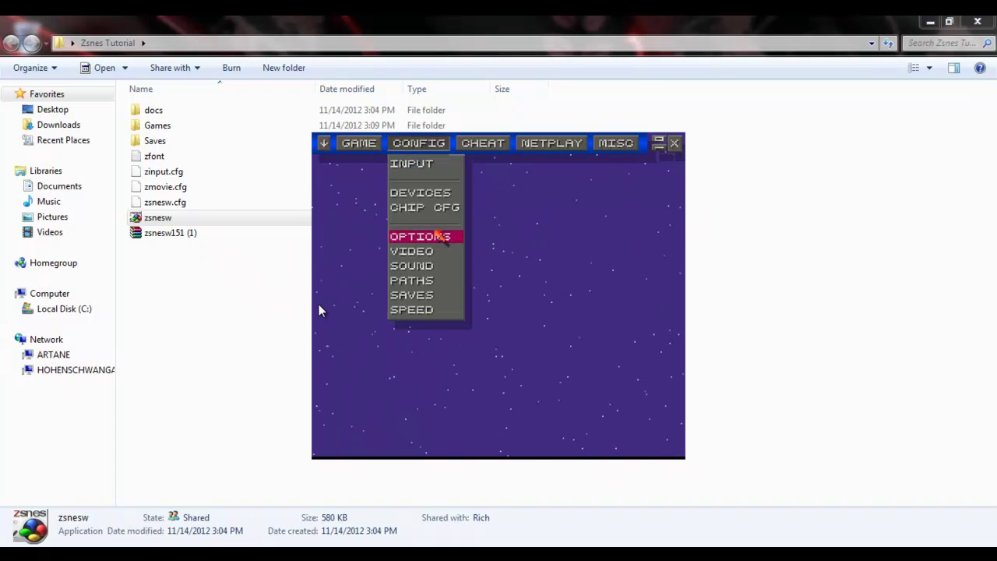
left_click(441, 237)
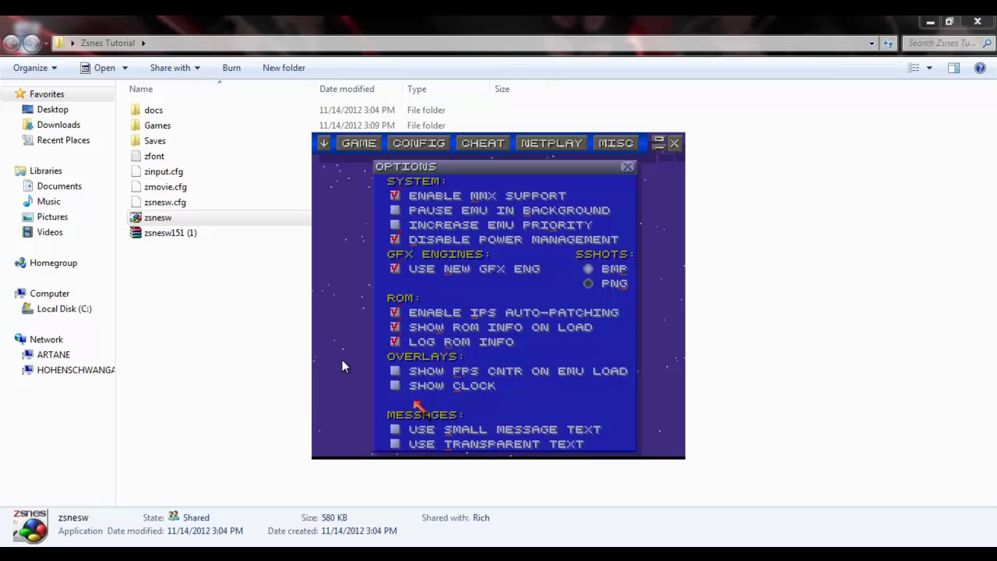
left_click(395, 371)
left_click(395, 371)
left_click(394, 386)
left_click(395, 385)
left_click(628, 167)
- Open the video configuration, browse the listed modes, and apply the windowed 1024x896 R W mode
left_click(427, 153)
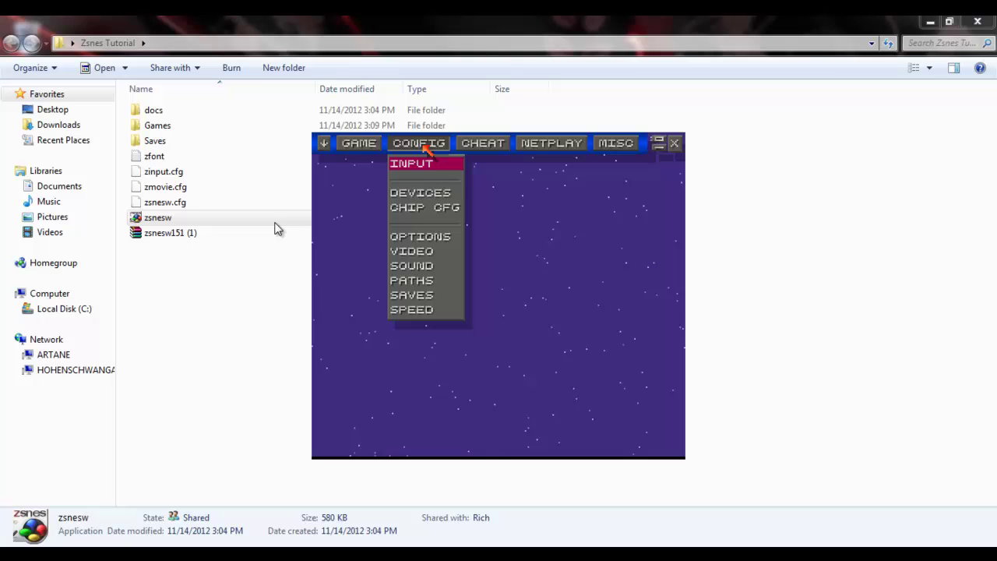
left_click(438, 251)
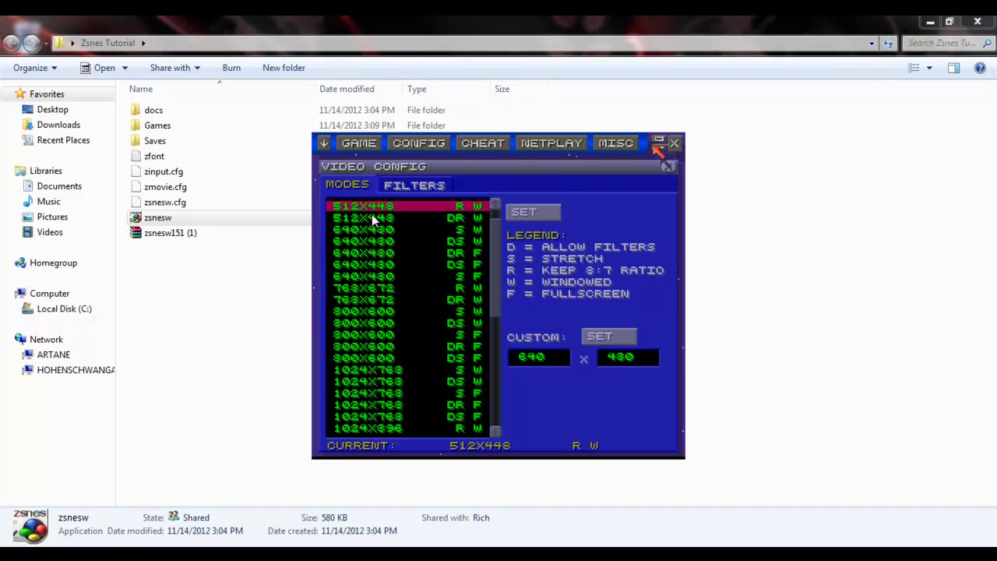
left_click(441, 229)
left_click(418, 299)
left_click(411, 393)
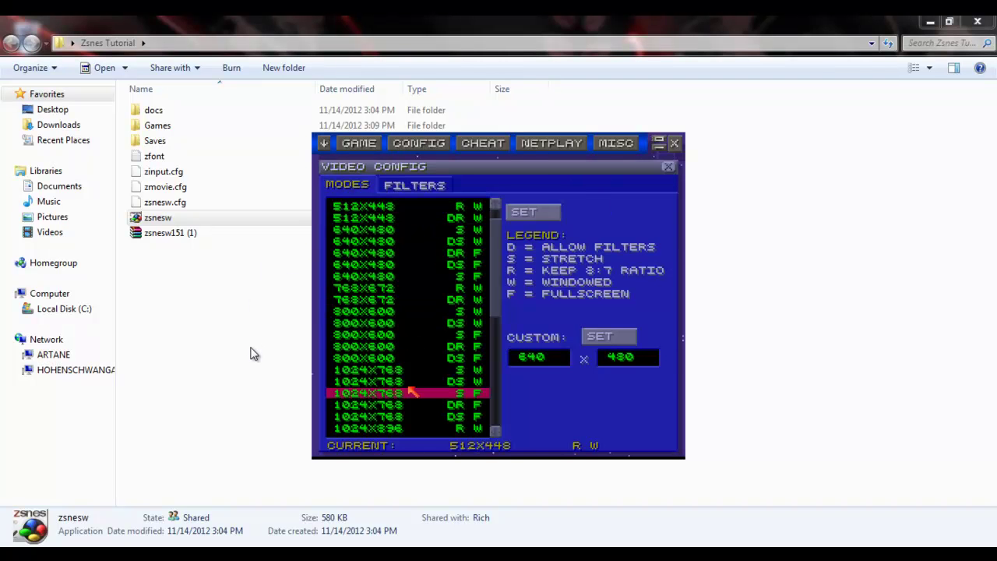
left_click(412, 335)
left_click(419, 393)
left_click(419, 370)
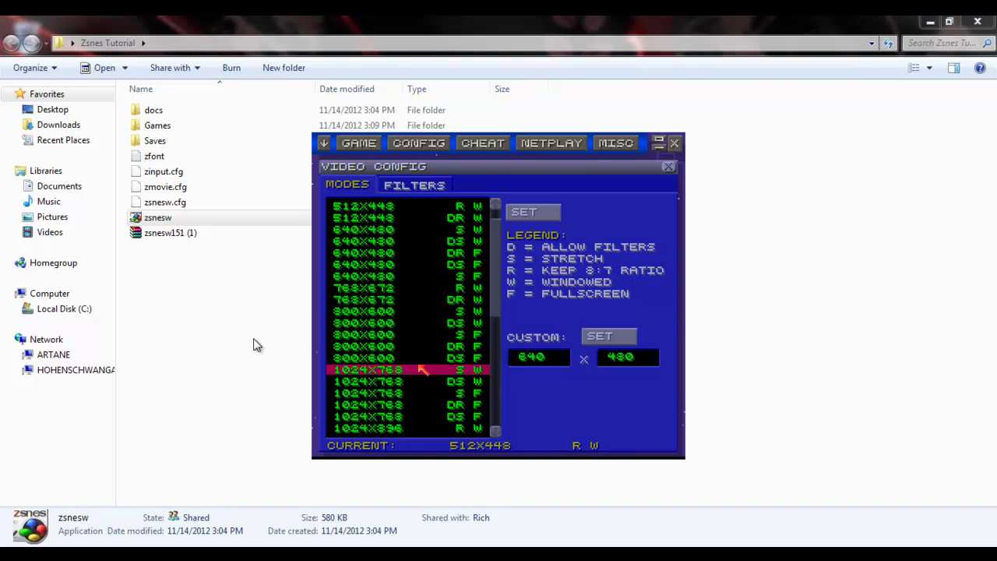
left_click(422, 381)
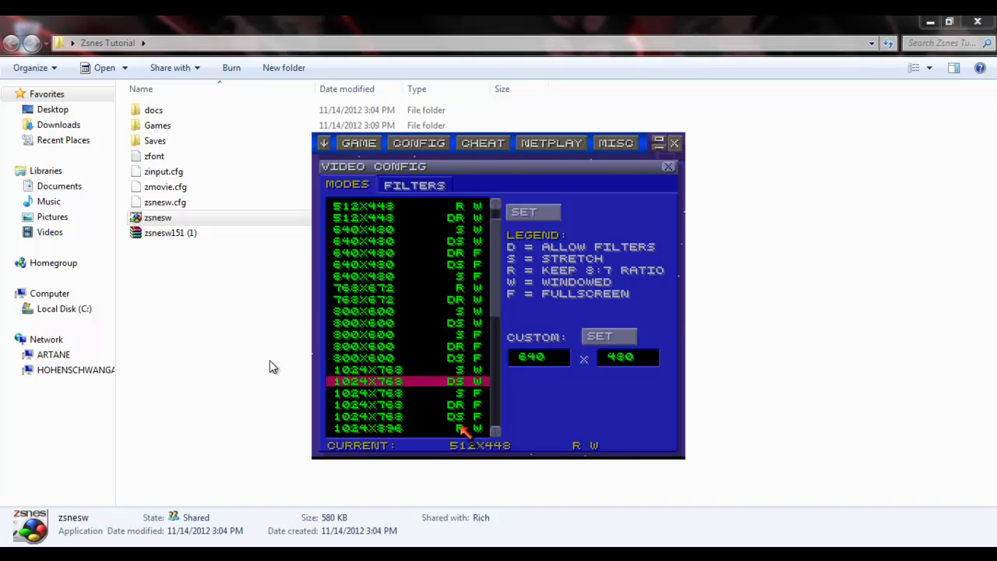
left_click(471, 428)
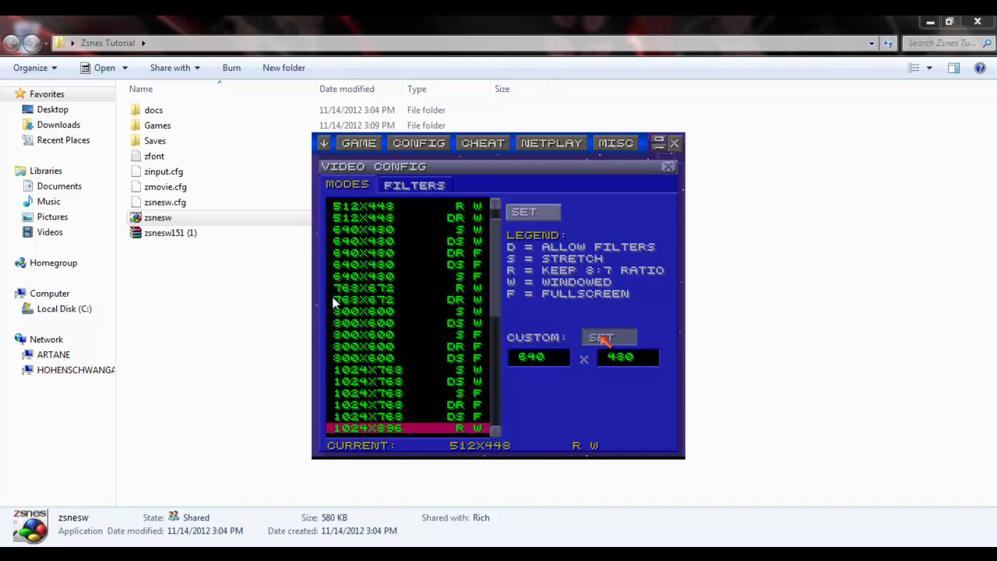
left_click(525, 212)
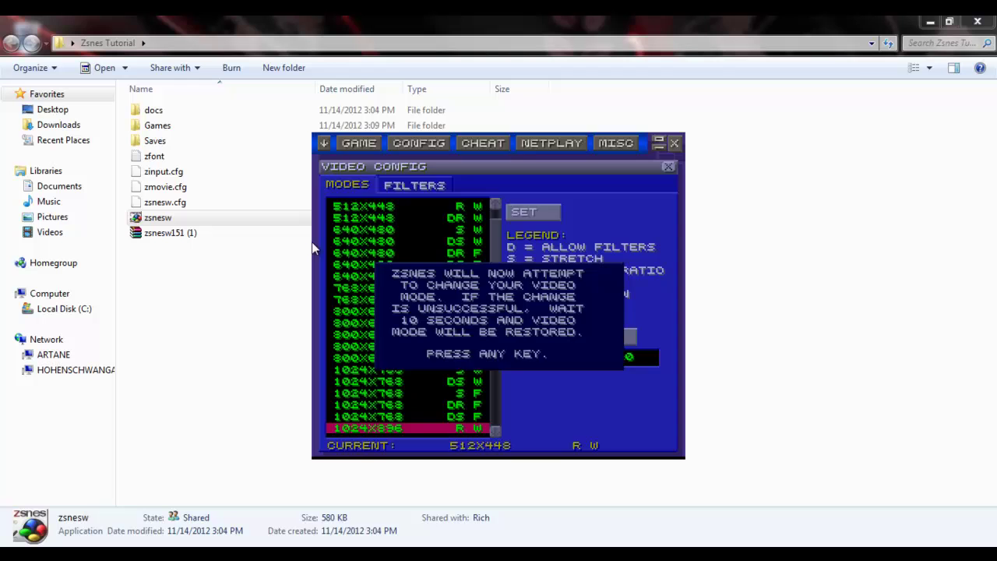
key("Return")
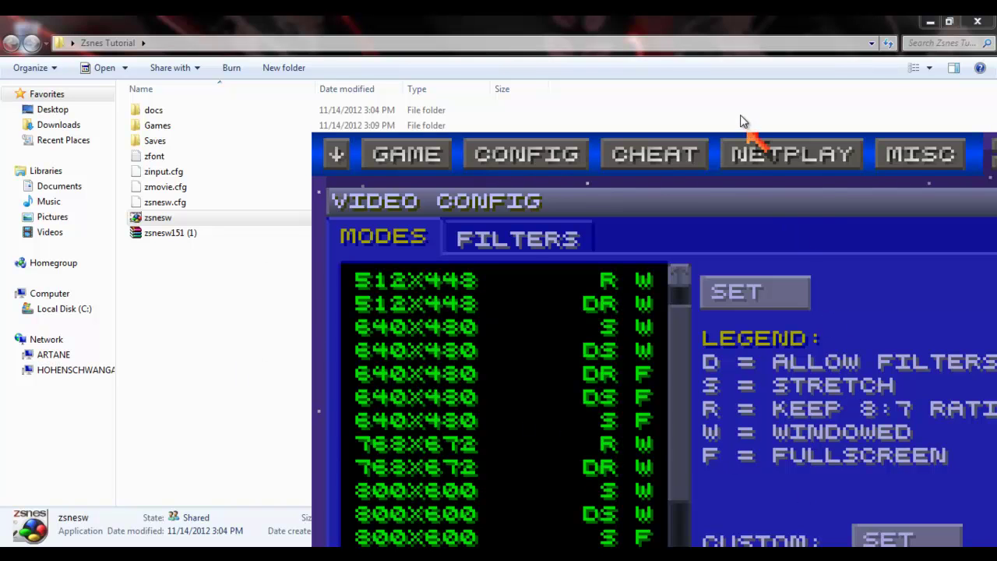
- Set the video mode back to the windowed 512x448 R W mode and move the emulator window fully into view
left_click(679, 461)
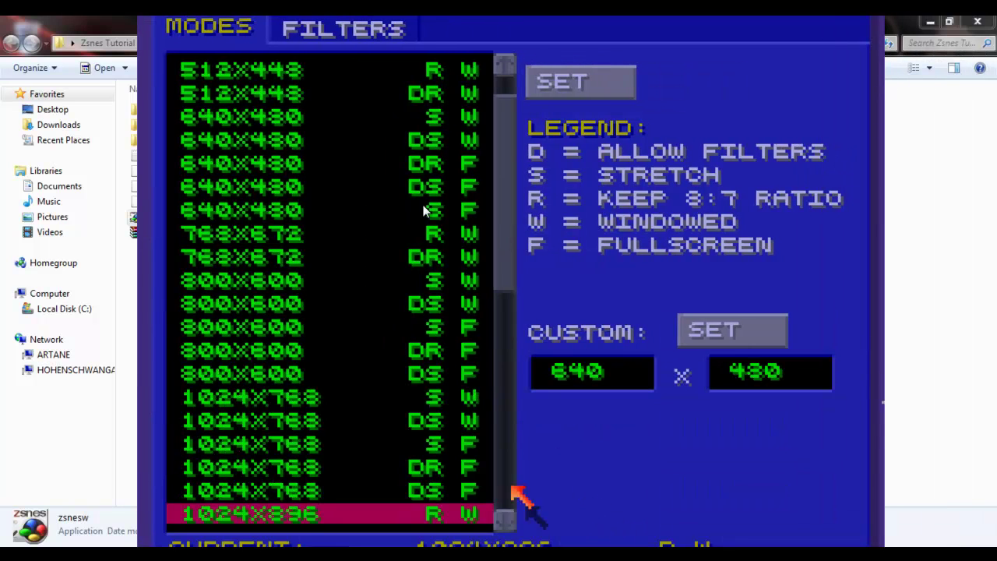
left_click(413, 373)
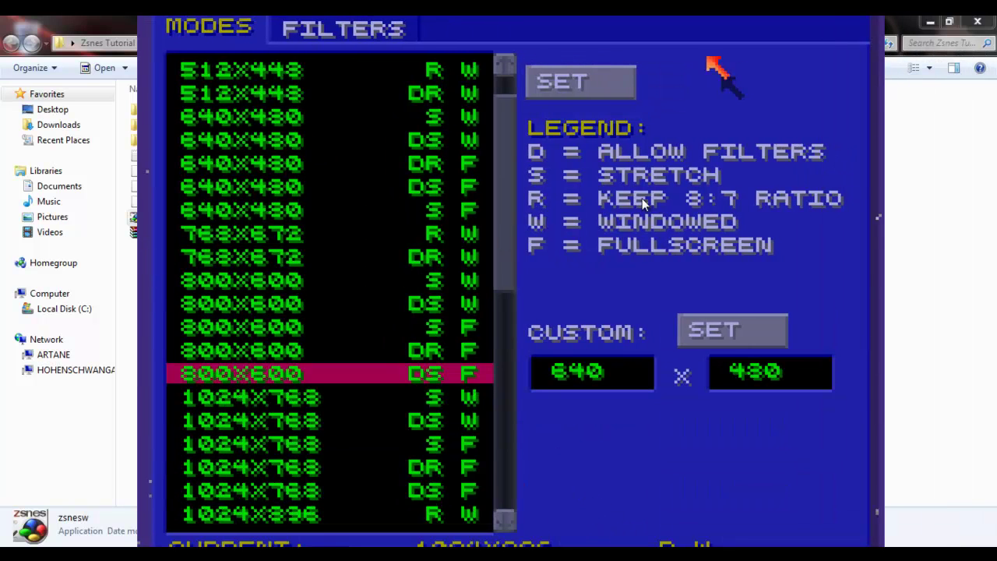
scroll(405, 140, "up", 8)
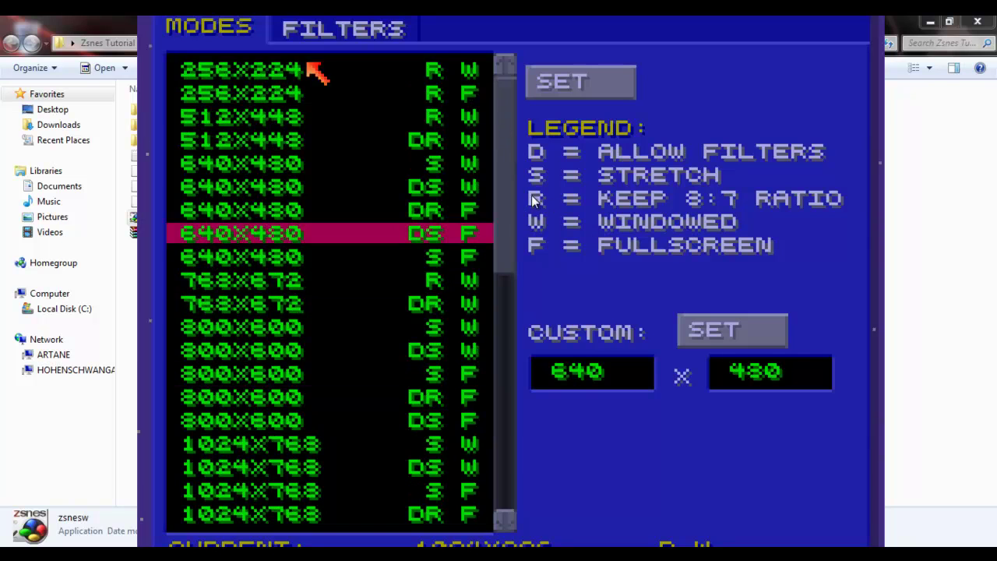
left_click(269, 119)
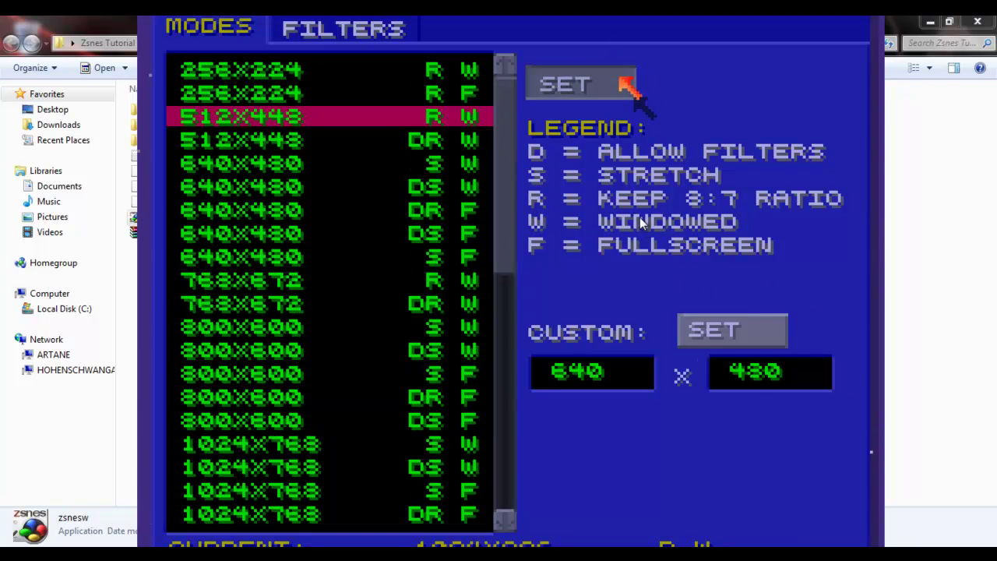
left_click(628, 85)
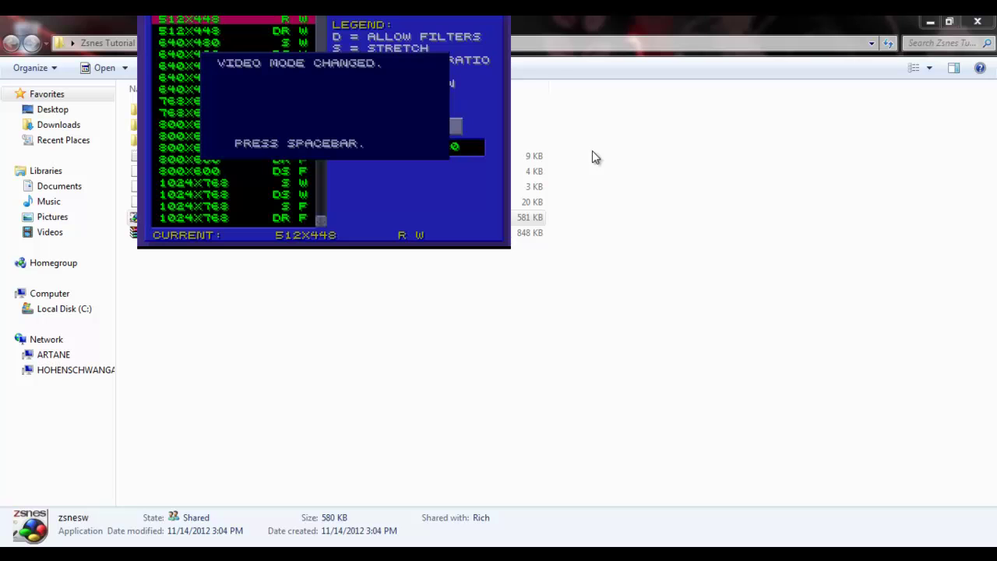
key("space")
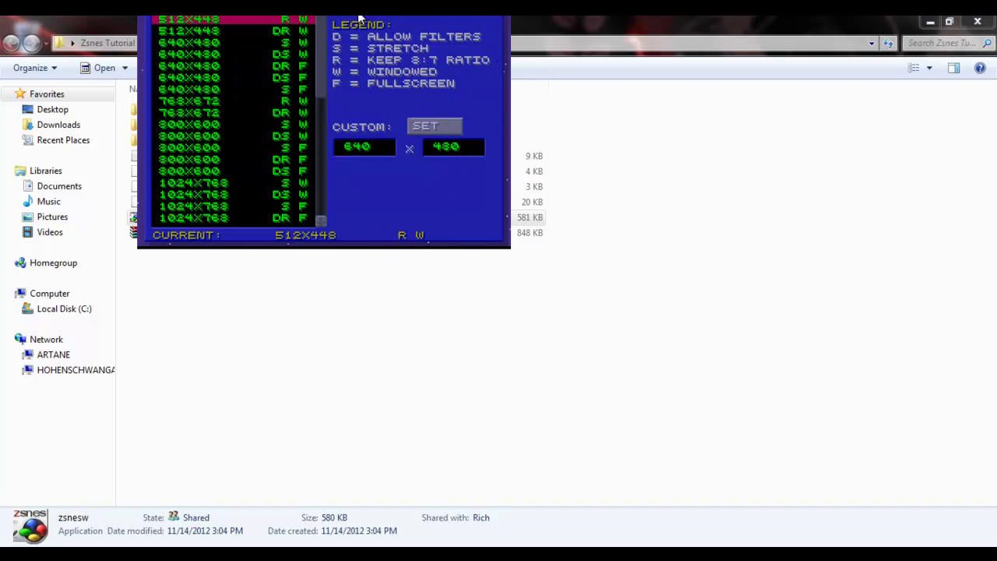
left_click_drag(356, 18, 401, 158)
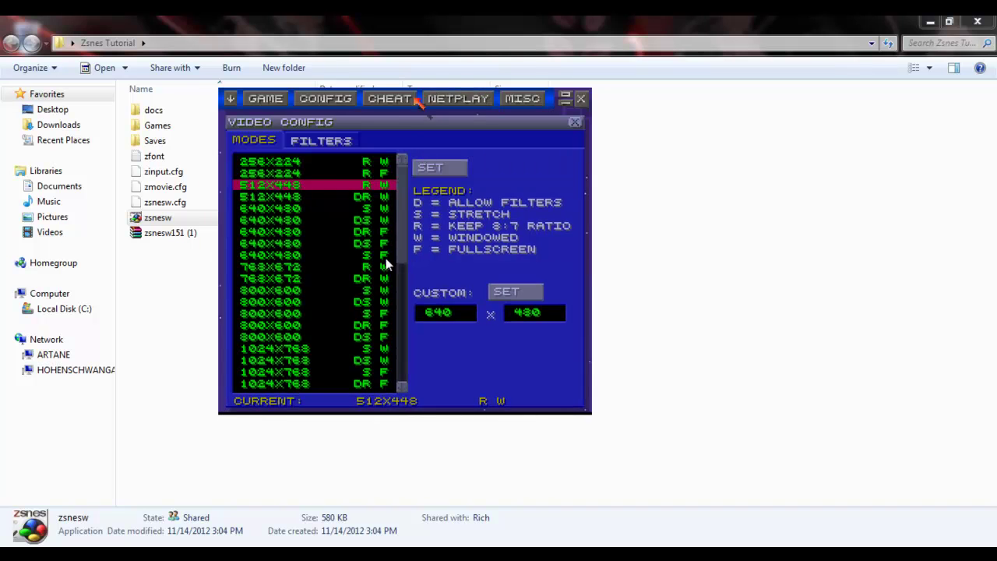
left_click_drag(397, 260, 439, 276)
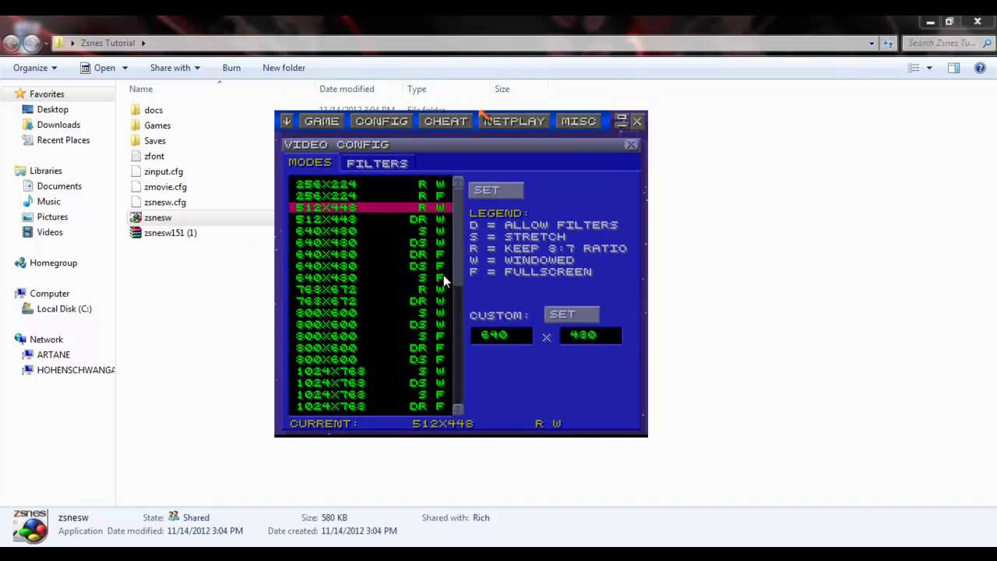
- Open the emulator's path setup, and in the file explorer copy the full path of the Saves folder in Zsnes Tutorial
left_click(380, 123)
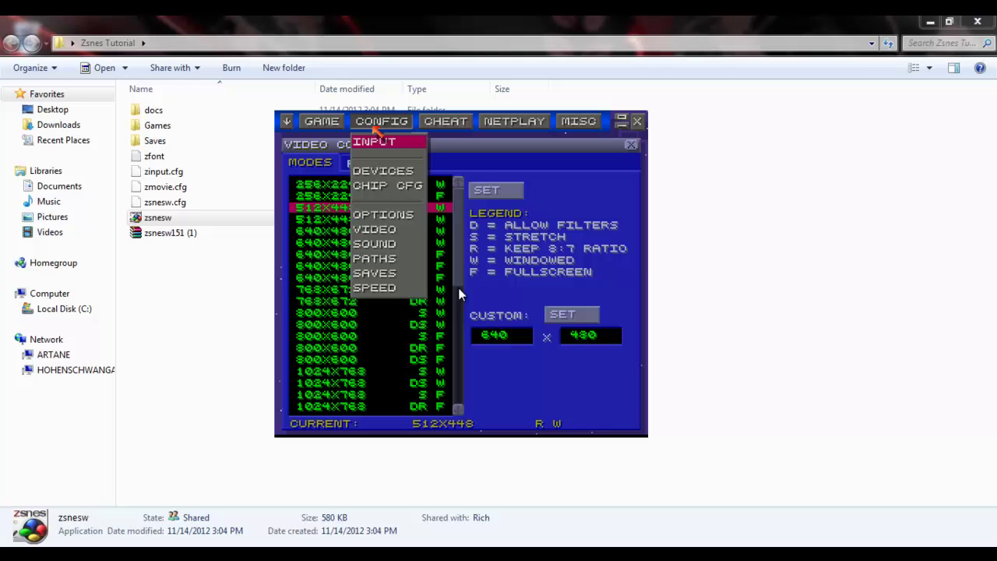
left_click(378, 259)
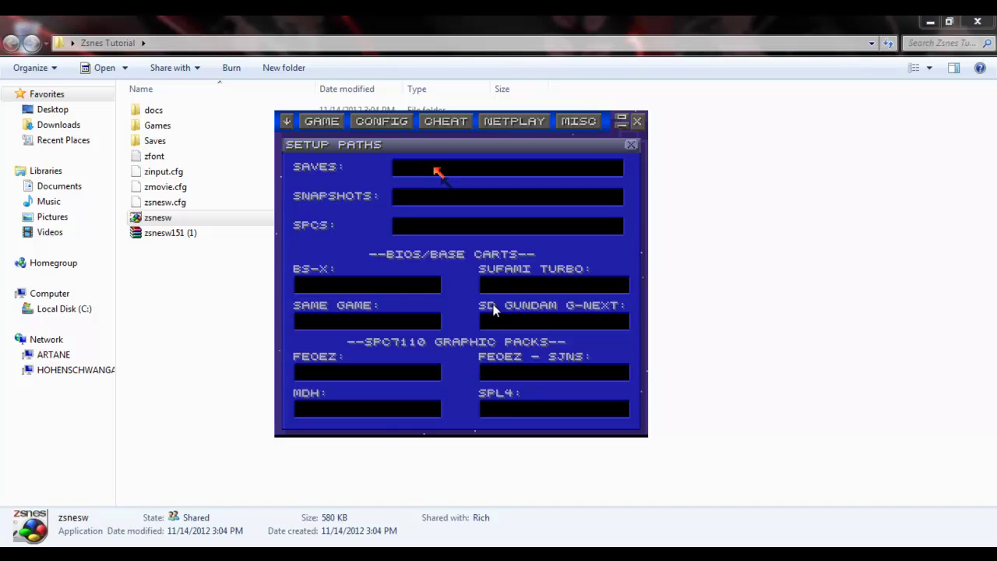
left_click(217, 283)
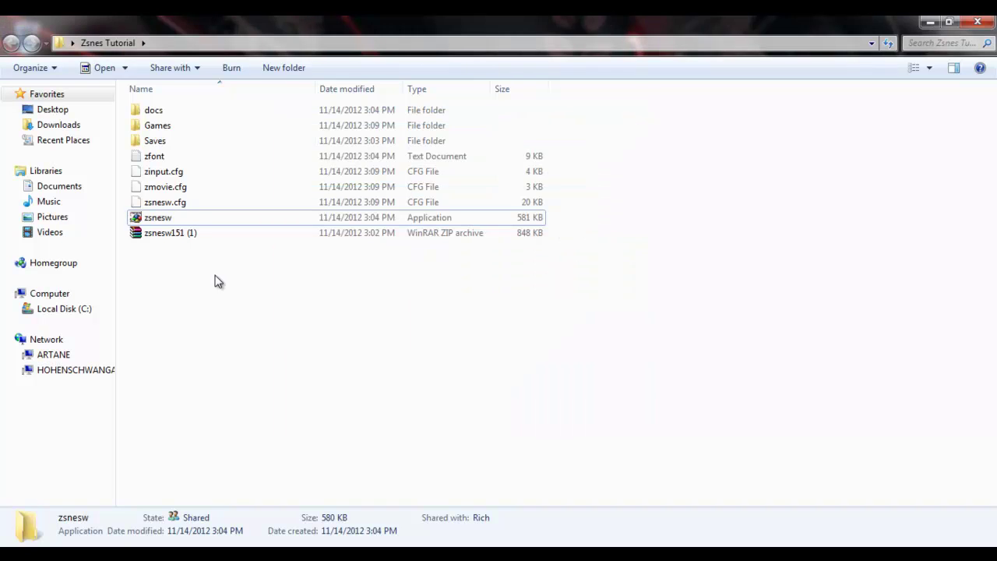
left_click(200, 142)
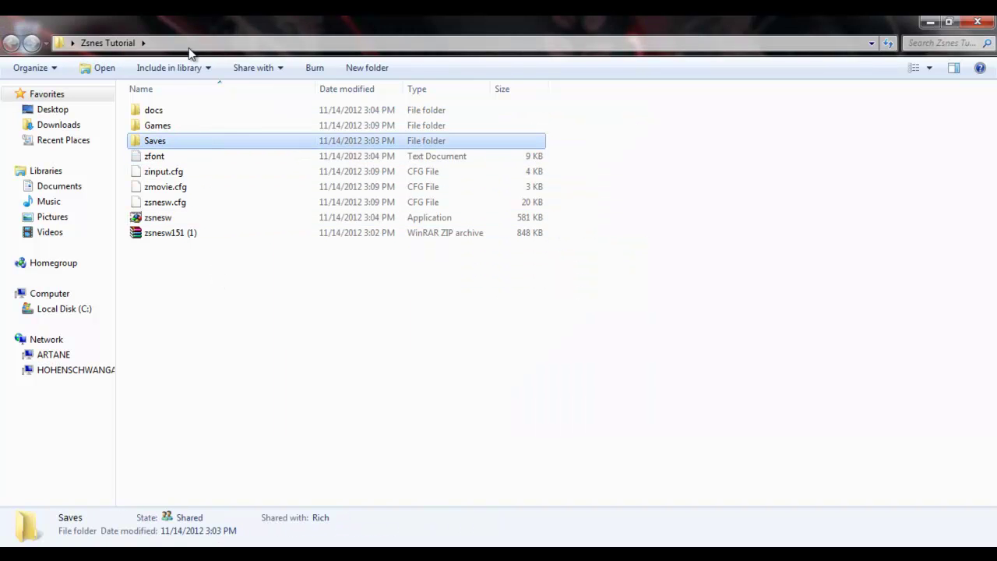
key("Return")
left_click(250, 44)
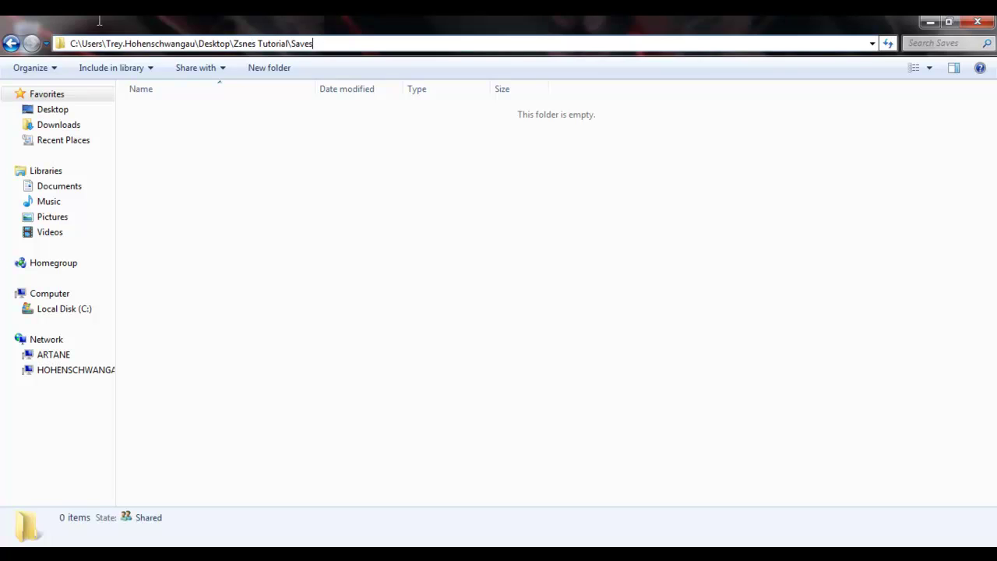
left_click_drag(100, 21, 46, 44)
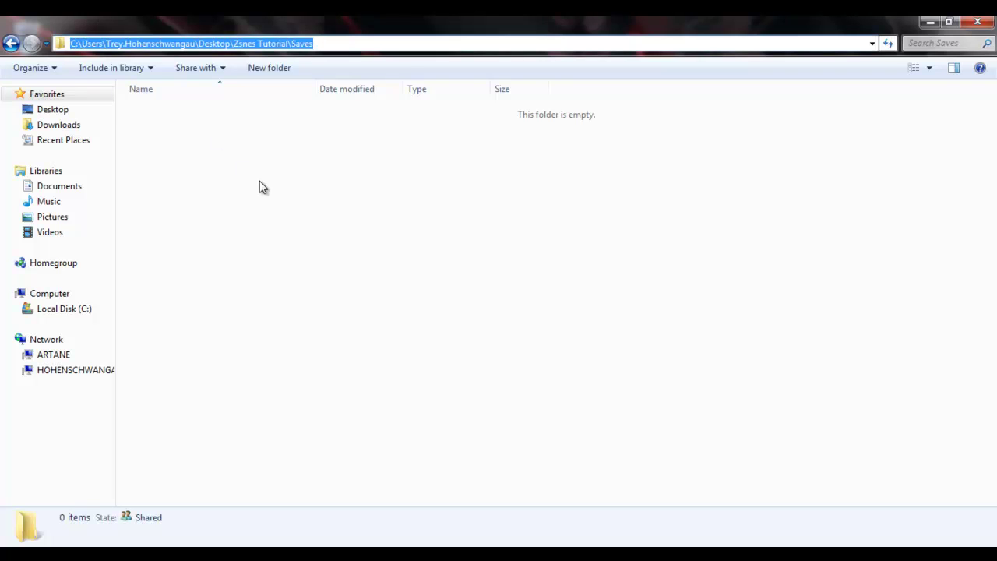
right_click(270, 47)
left_click(300, 94)
- Return to ZSNES and paste the copied folder path as the saves path, ending it with a backslash
key("alt+Tab")
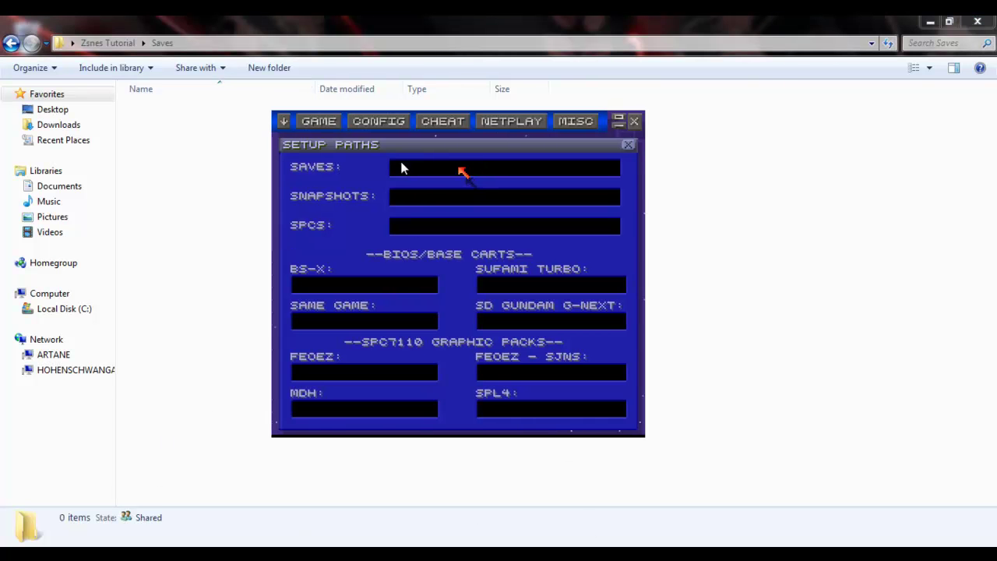
key("ctrl+v")
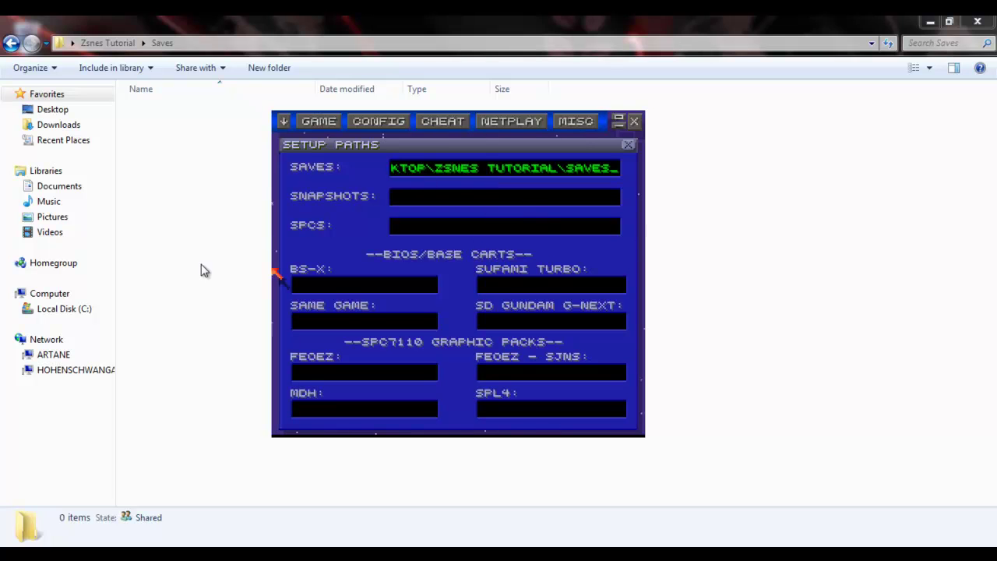
type("\\")
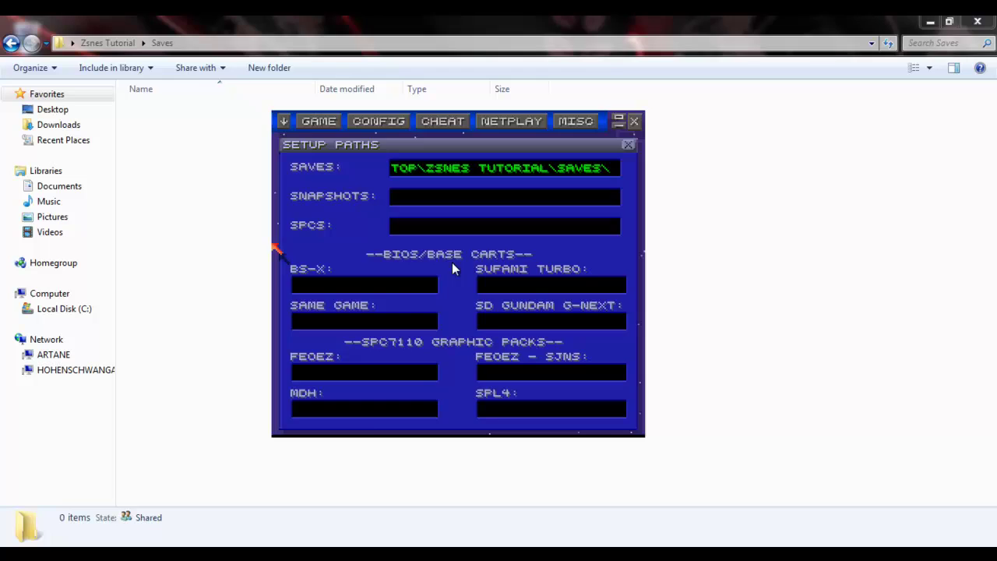
- Switch to the file explorer and create a new folder named Snapshots in the Zsnes Tutorial folder
left_click(218, 264)
left_click(11, 43)
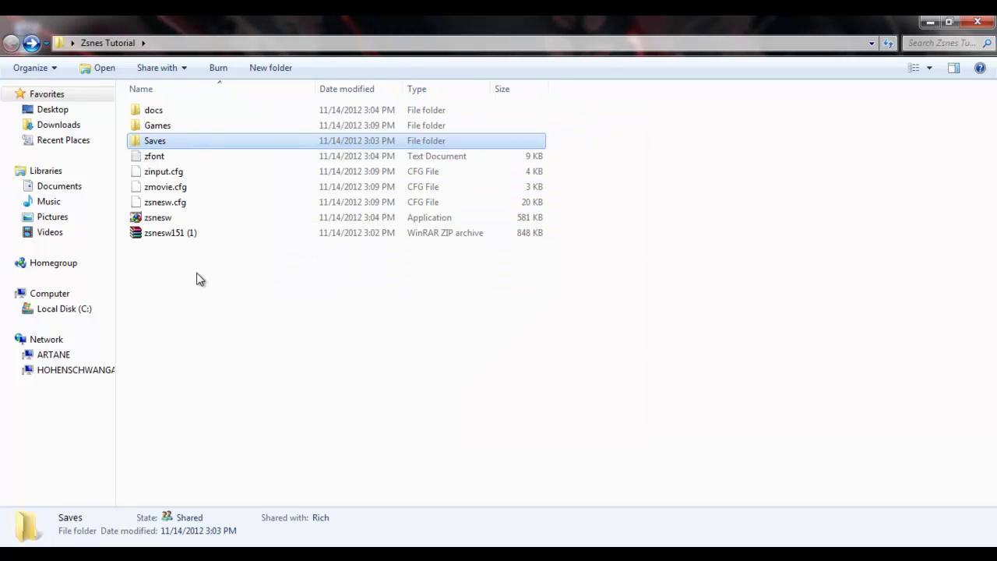
left_click(243, 315)
right_click(251, 341)
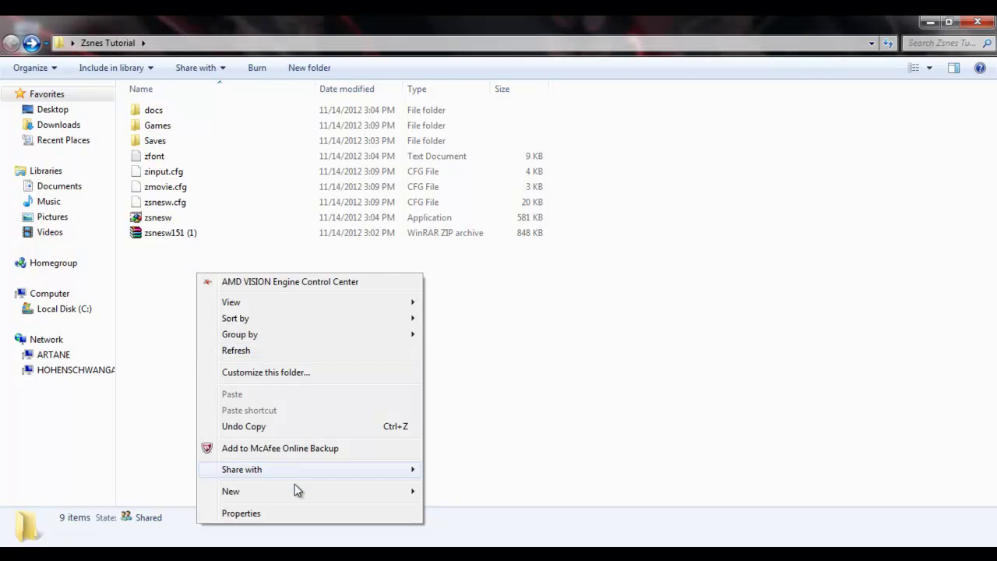
mouse_move(296, 485)
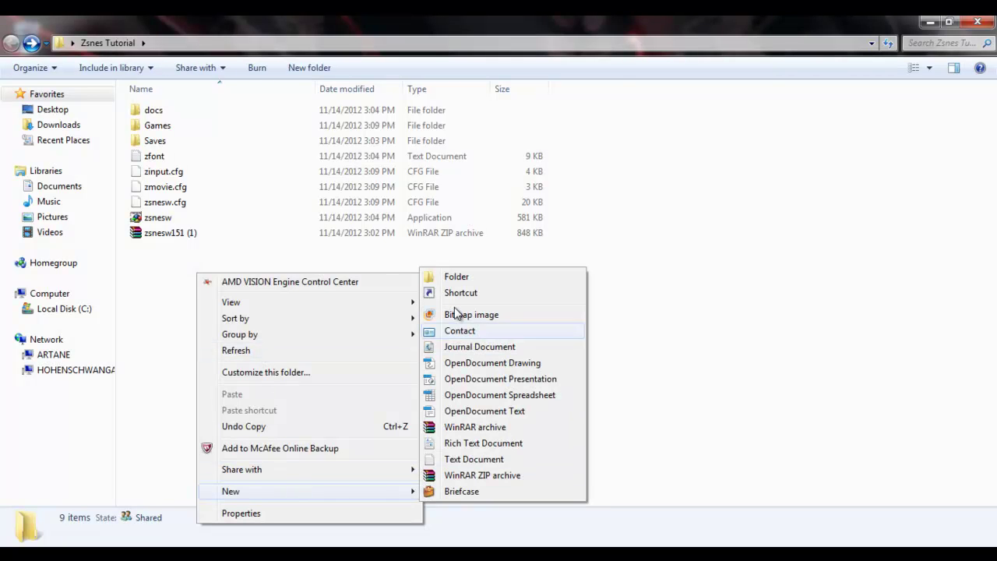
left_click(452, 281)
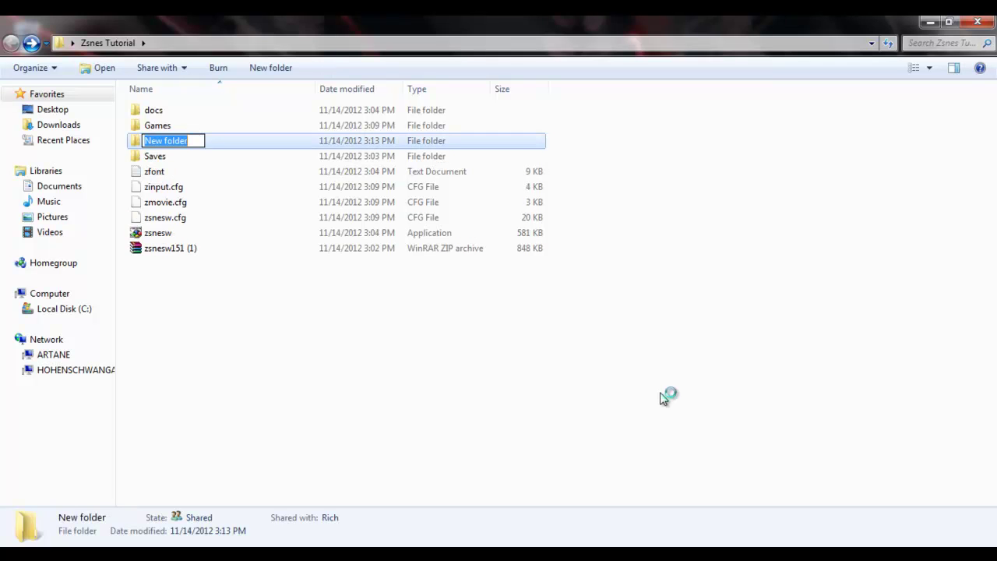
type("Snap")
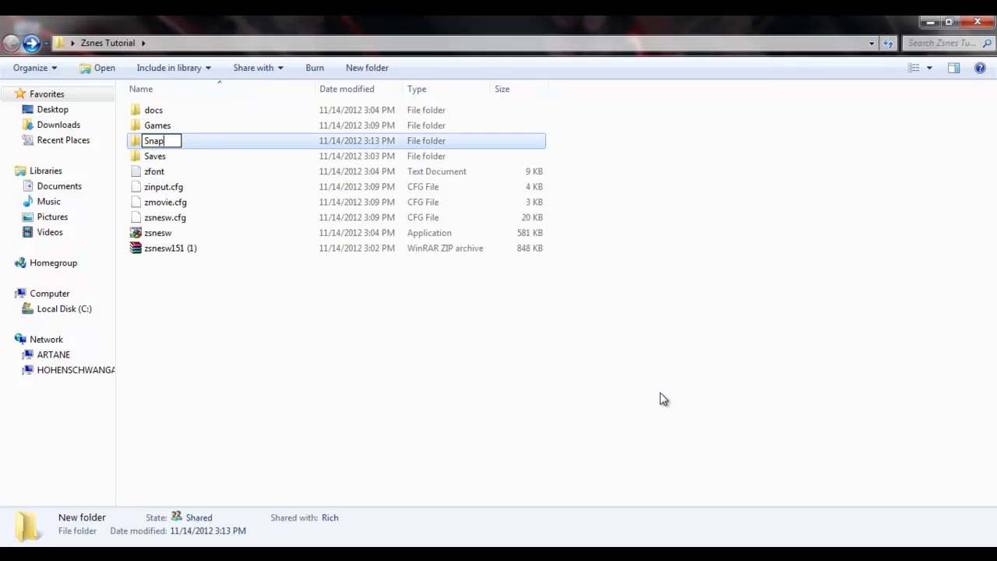
type("shots")
key("Return")
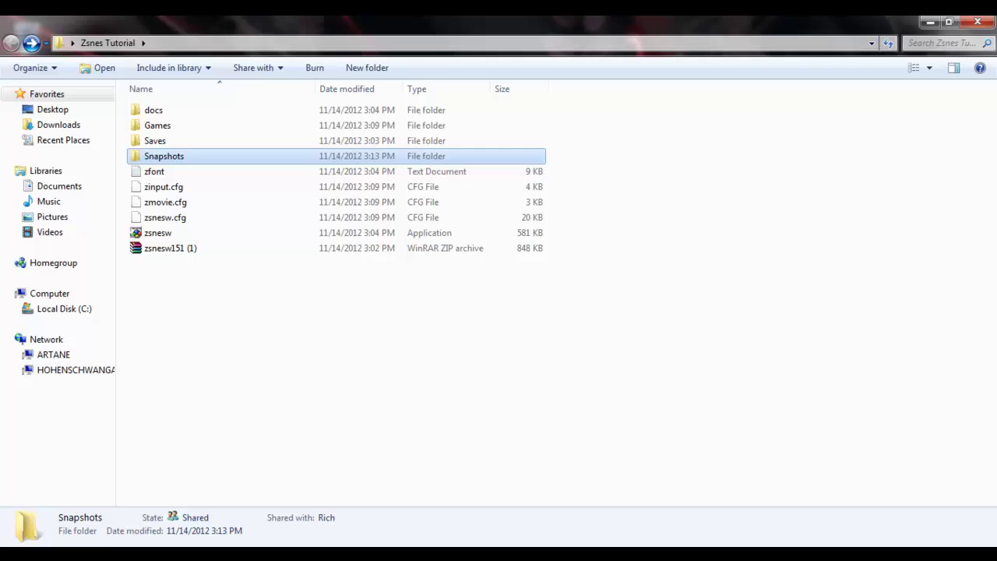
- Open the Snapshots folder in Zsnes Tutorial and copy its full path
key("alt+Tab")
key("alt+Tab")
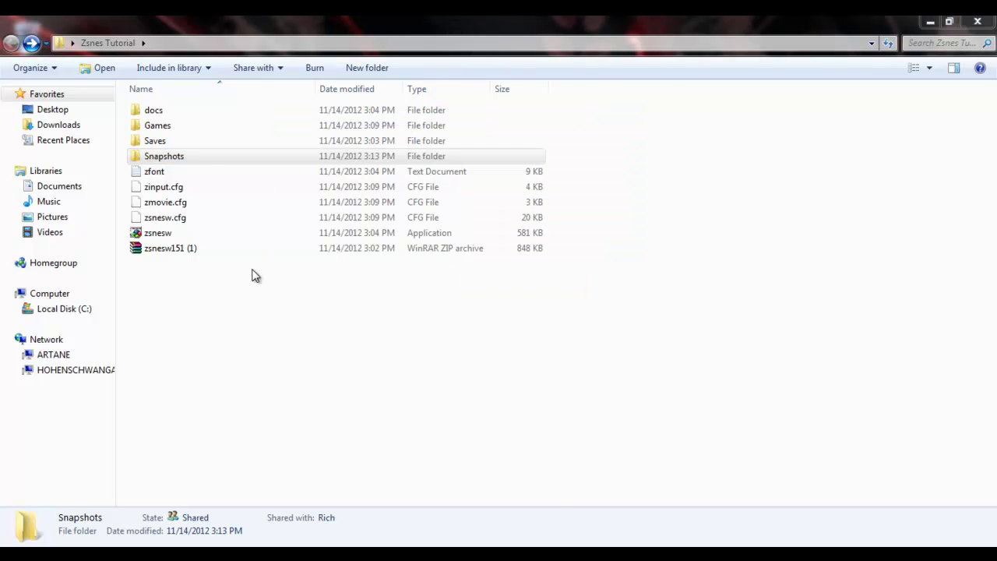
double_click(195, 160)
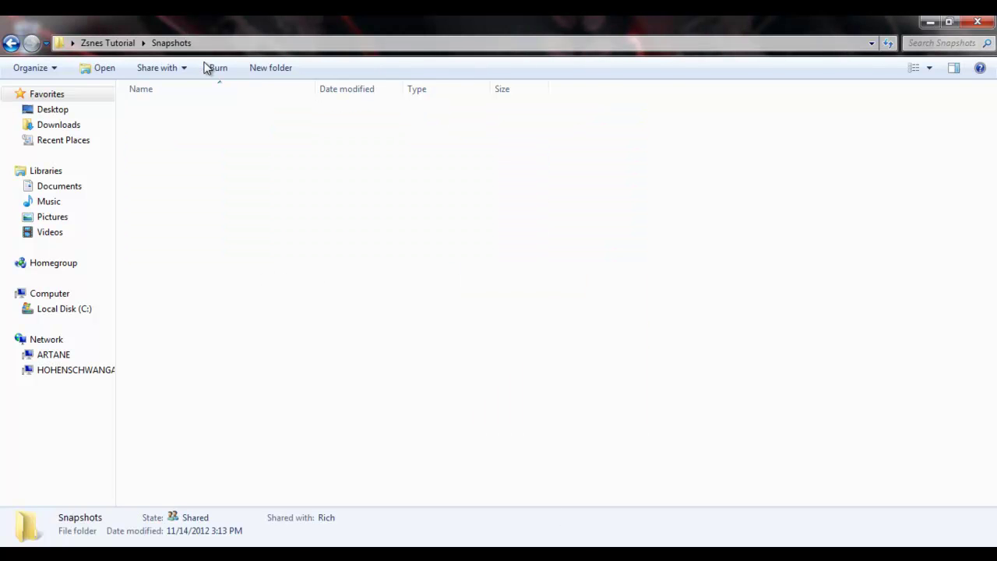
left_click(211, 45)
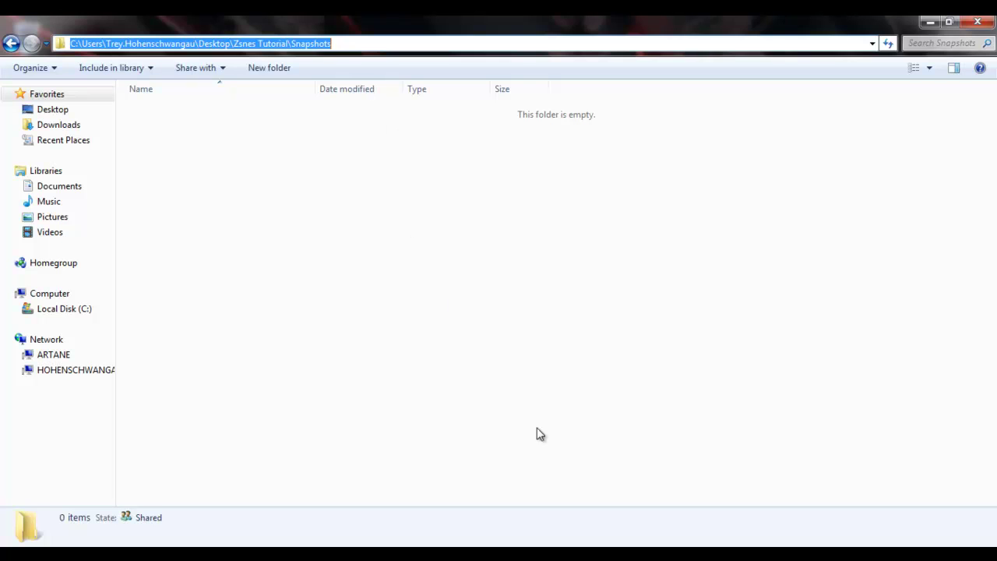
right_click(302, 47)
left_click(328, 95)
- Switch to ZSNES and paste the copied folder path as the snapshots path
key("alt+Tab")
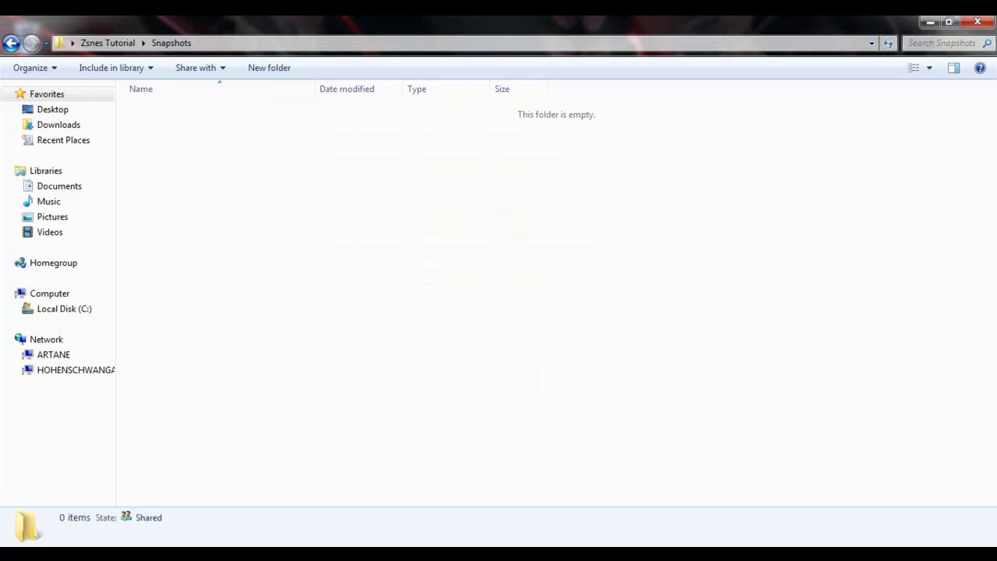
key("alt+Tab")
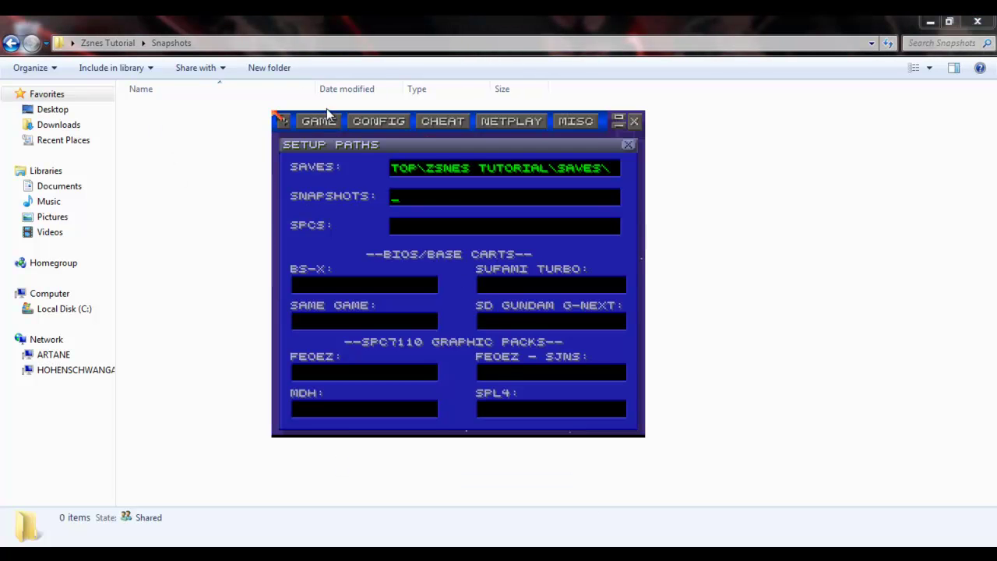
key("ctrl+v")
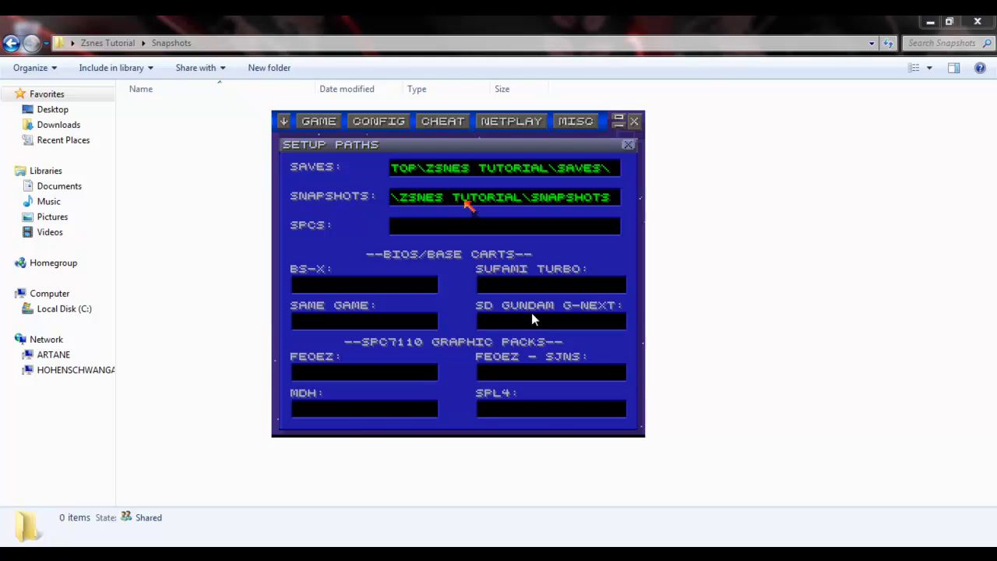
- Open the load game dialog and browse up from the Zsnes Tutorial folder to the root of drive C
left_click(323, 125)
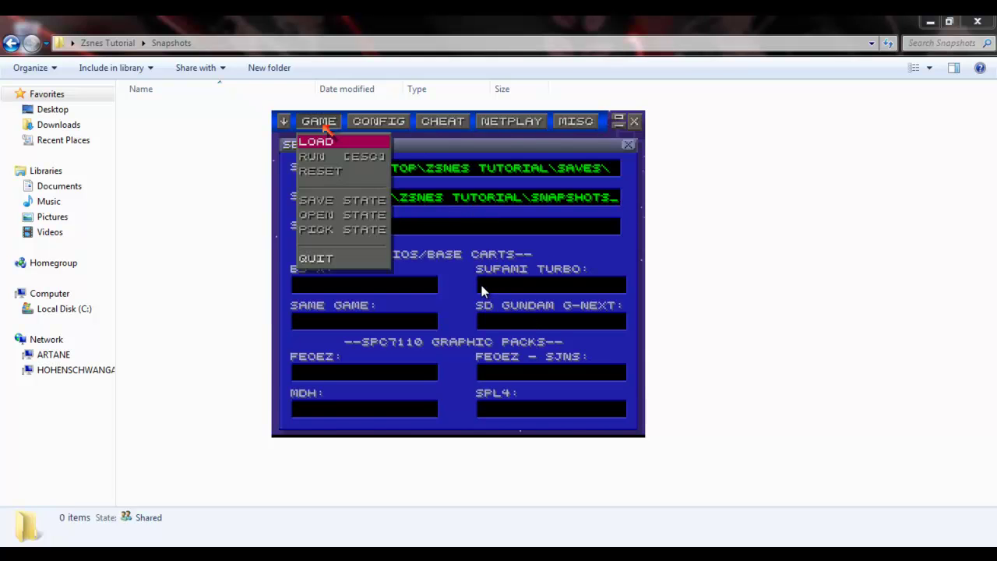
left_click(345, 141)
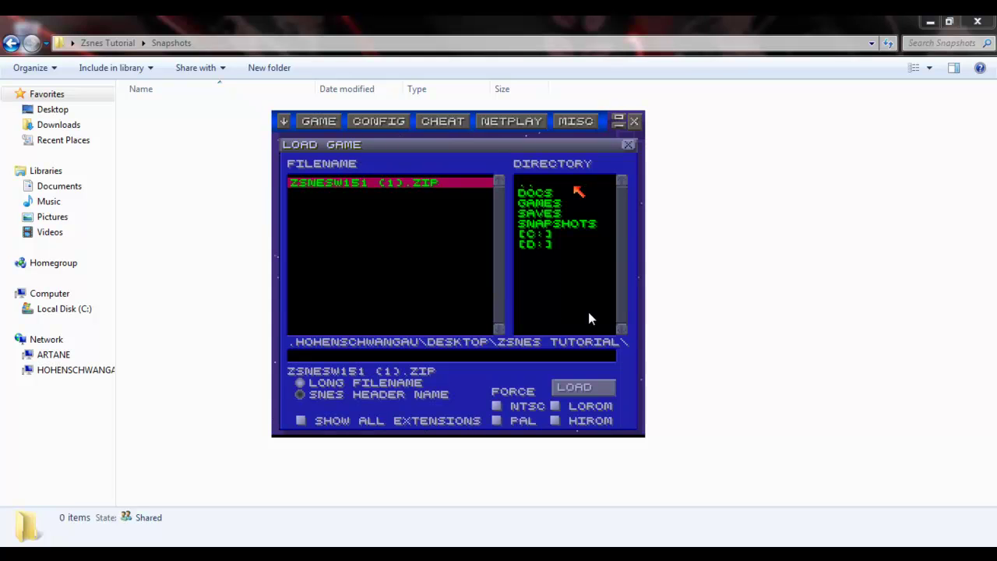
double_click(537, 190)
double_click(537, 187)
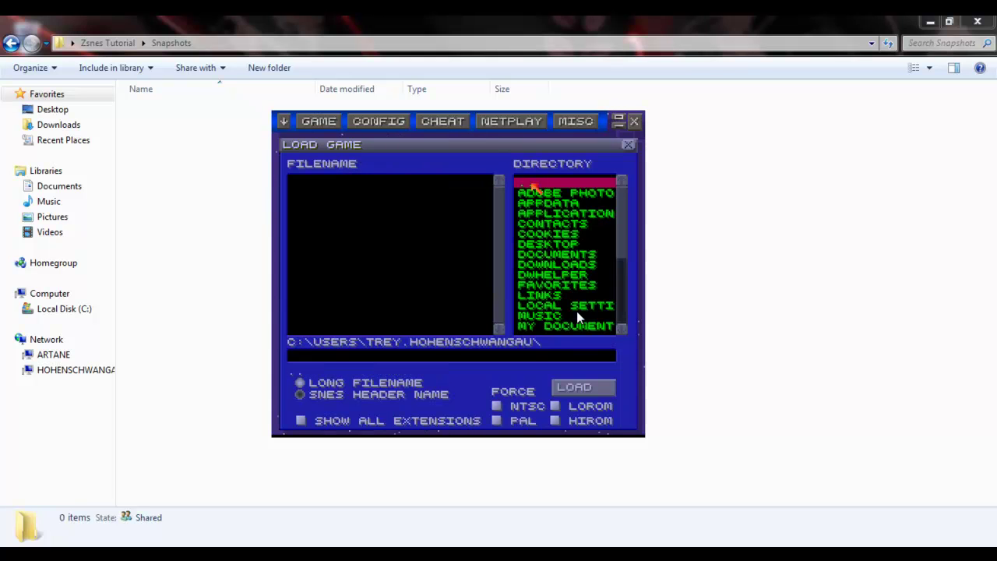
double_click(537, 188)
double_click(537, 188)
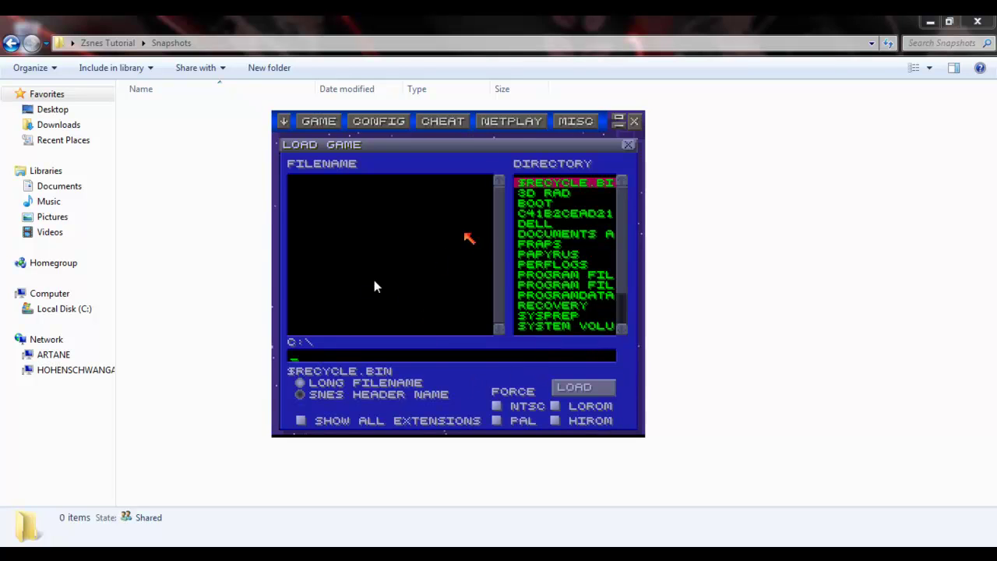
- Browse from the root of drive C through Users and a user profile into that profile's Desktop folder
key("Down")
key("Down")
key("Down")
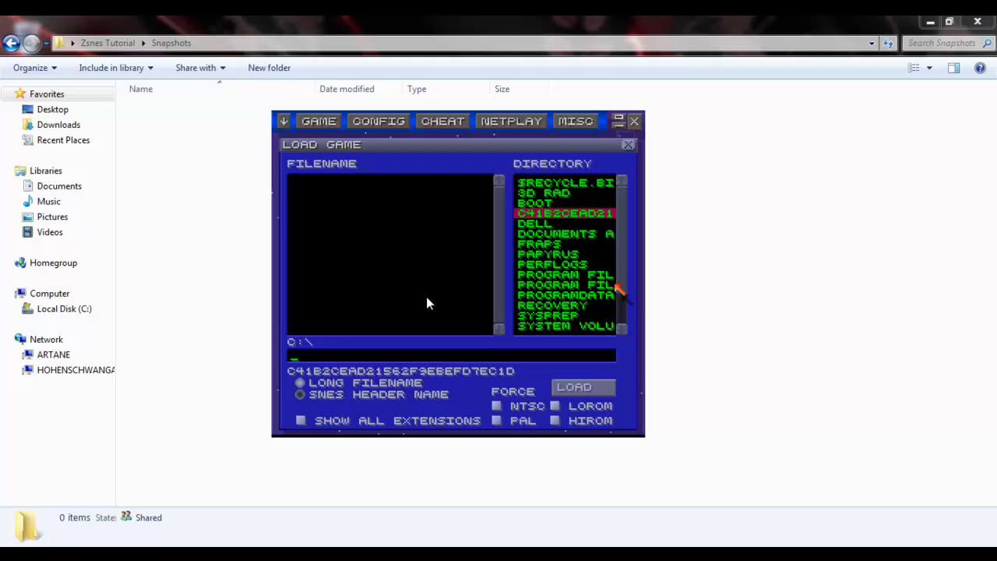
key("Down")
key("Down")
left_click(553, 316)
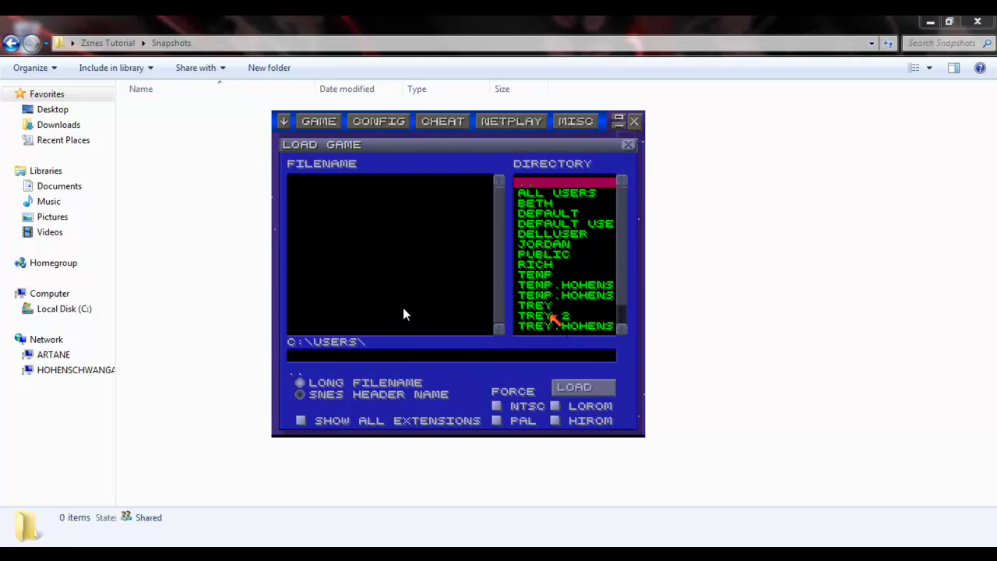
left_click(547, 308)
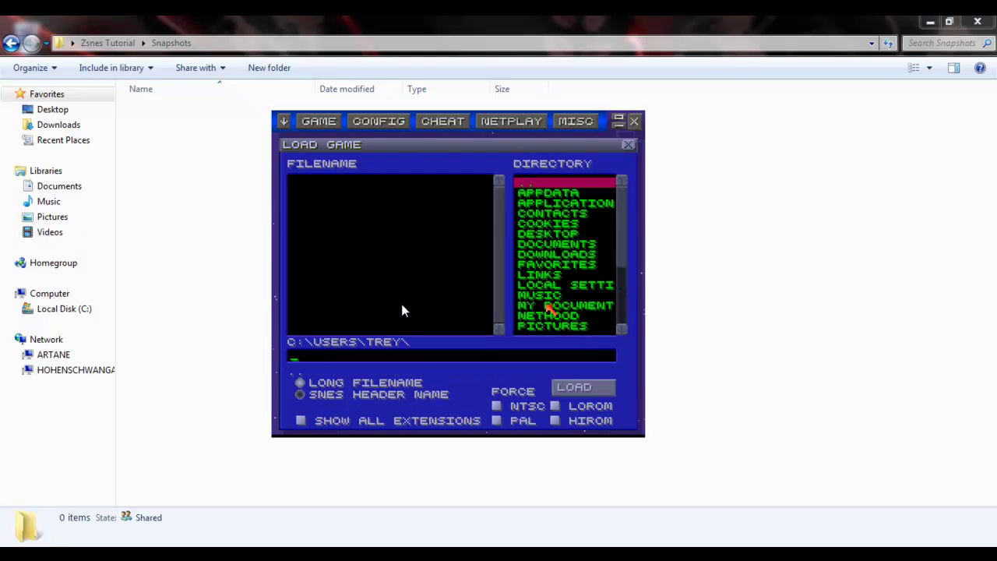
key("Down")
key("Down")
key("Down")
key("Down")
key("Down")
key("Down")
key("Down")
key("Down")
key("Down")
key("Down")
key("Down")
key("Down")
key("Down")
key("Down")
key("Down")
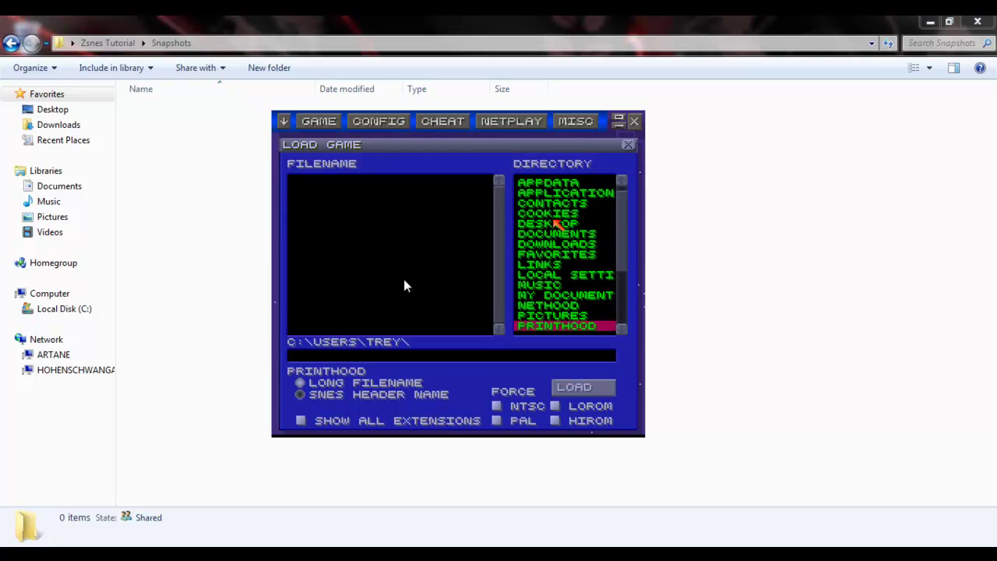
left_click(557, 224)
left_click(558, 224)
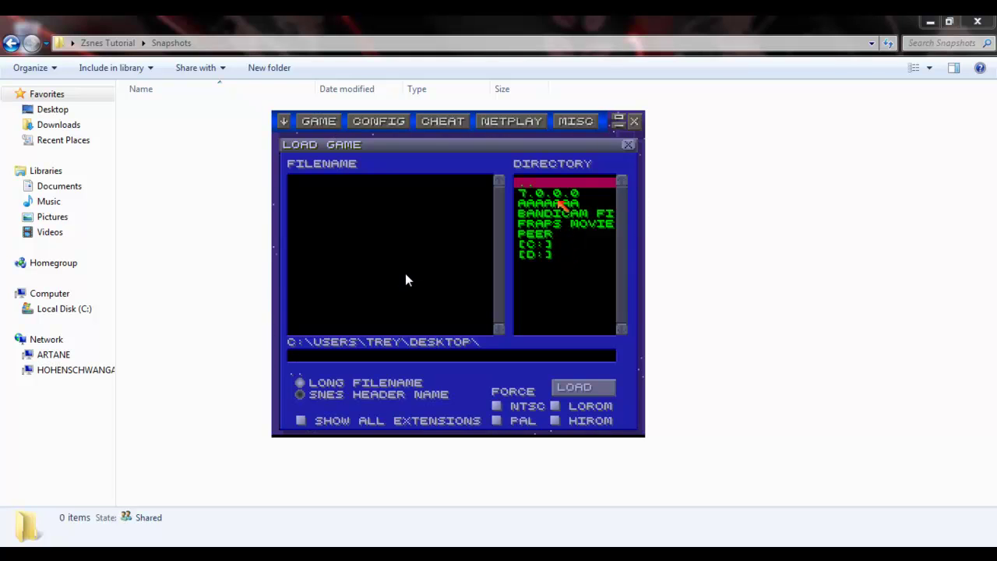
- Go back up to the user profile folder, look through its subfolders, and return to the root of drive C
left_click(558, 186)
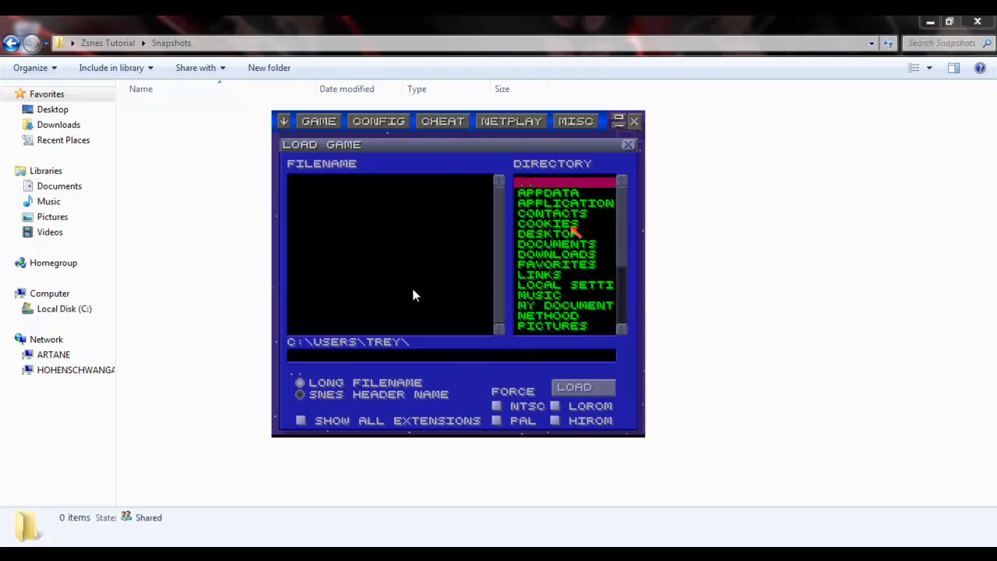
left_click(551, 212)
left_click(537, 274)
left_click(564, 305)
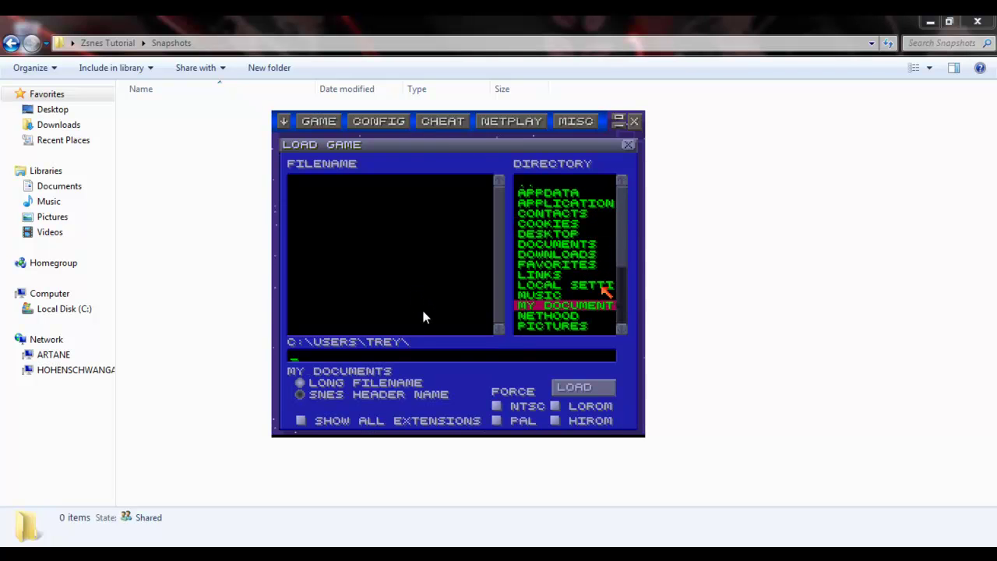
key("Down")
key("Down")
key("Down")
key("Down")
key("Down")
key("Down")
key("Down")
key("Down")
key("Down")
key("Down")
key("Down")
key("Down")
double_click(550, 315)
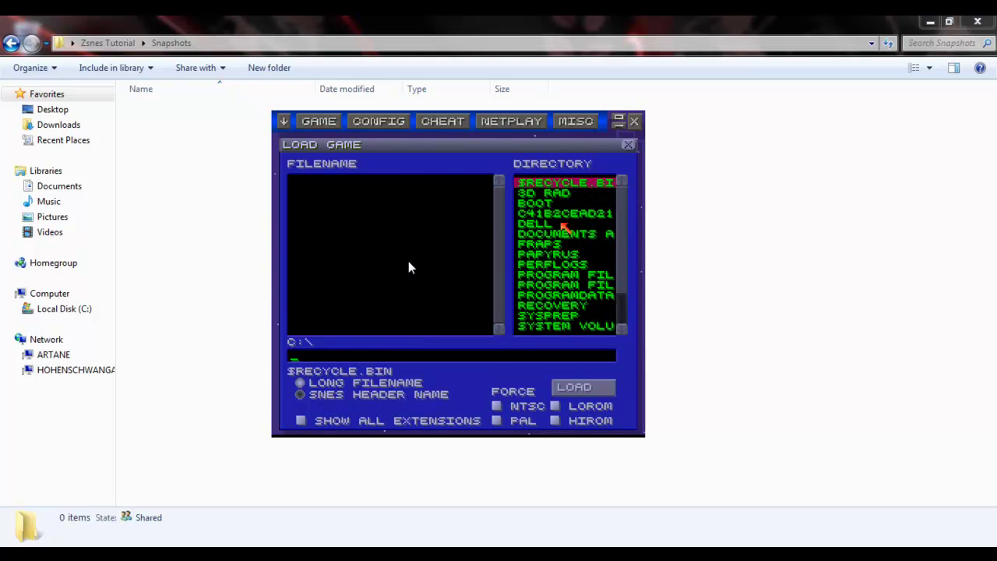
- Check the Documents and Settings folder for subfolders and go back to the root of drive C
left_click_drag(560, 225, 567, 237)
double_click(566, 238)
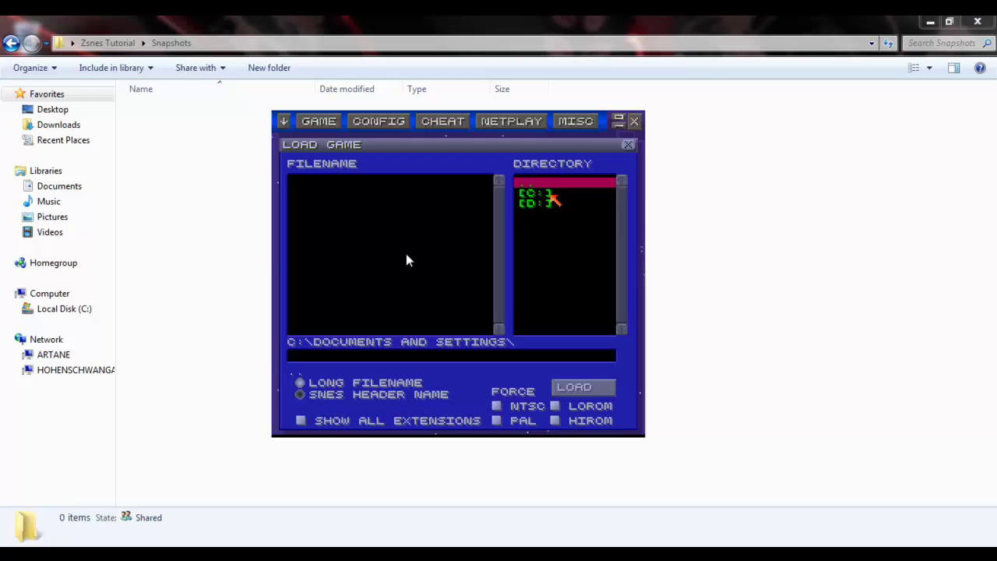
double_click(550, 196)
scroll(604, 325, "down", 5)
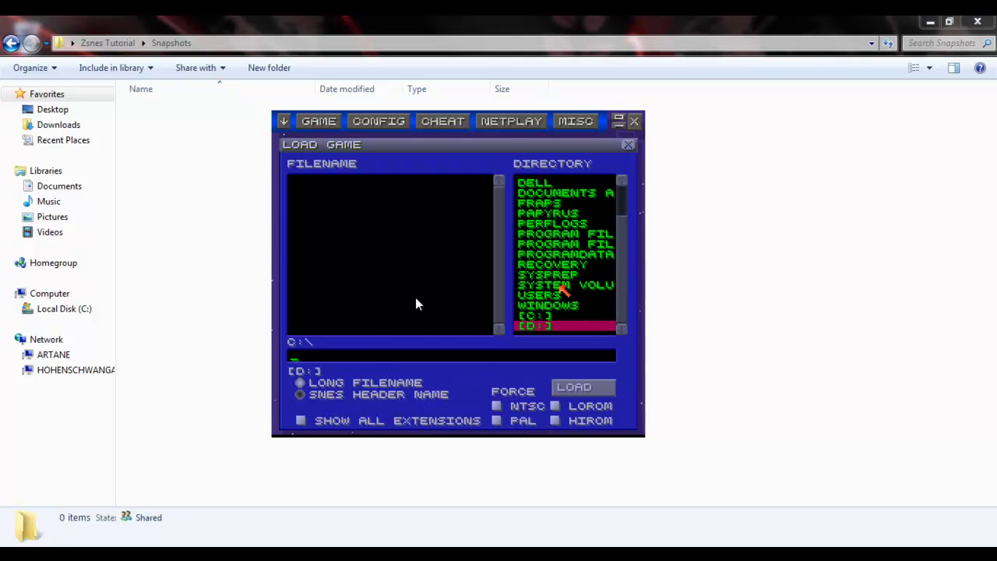
- Look in the AppData and Local folders of the user profile whose name ends in 2, and go back up to Users
double_click(559, 296)
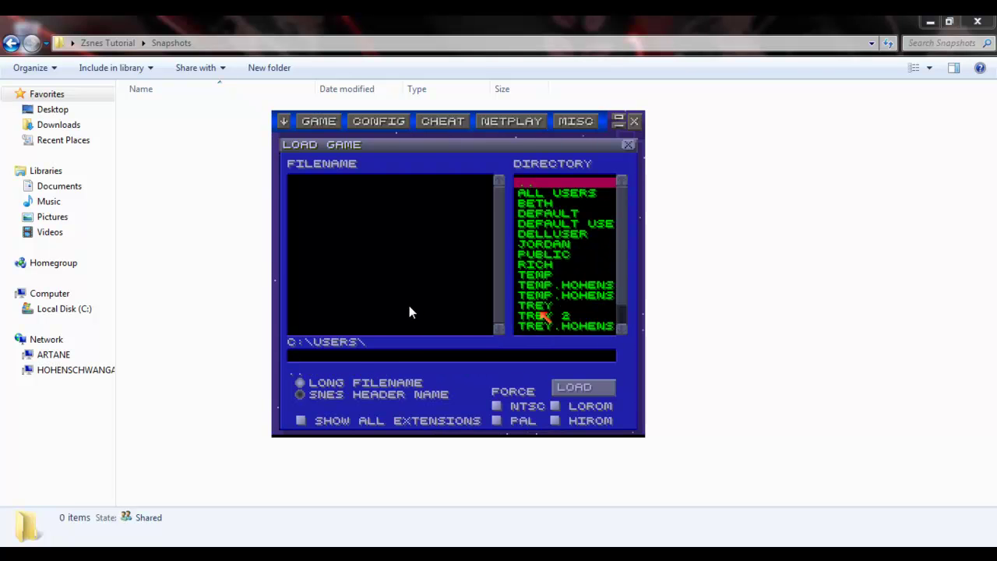
double_click(543, 315)
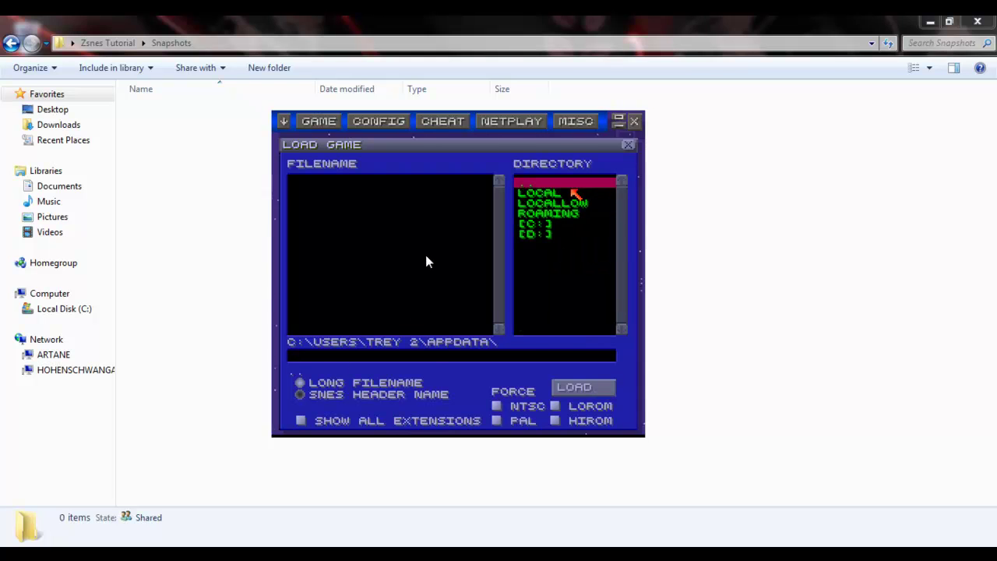
double_click(573, 192)
left_click(573, 193)
double_click(573, 193)
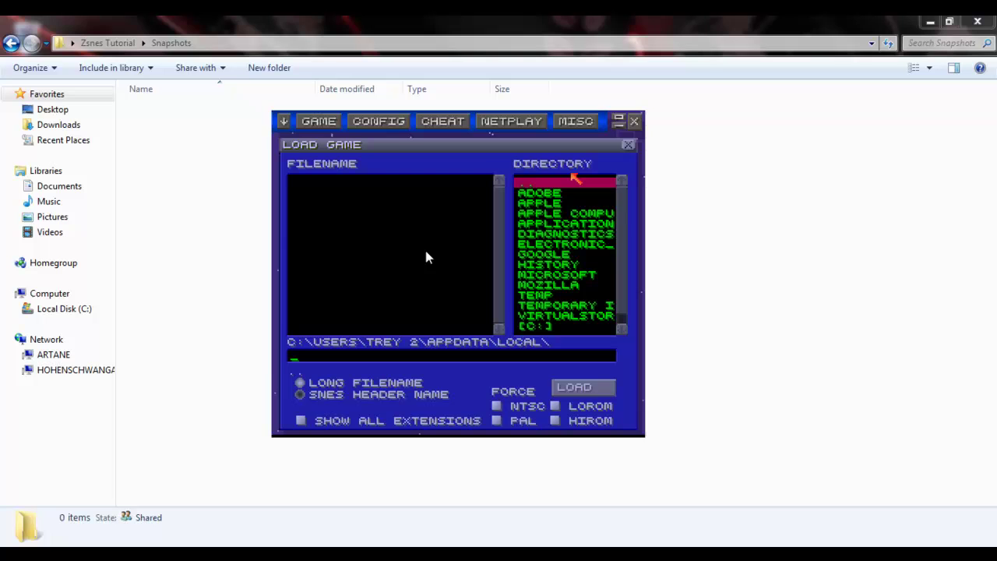
double_click(575, 182)
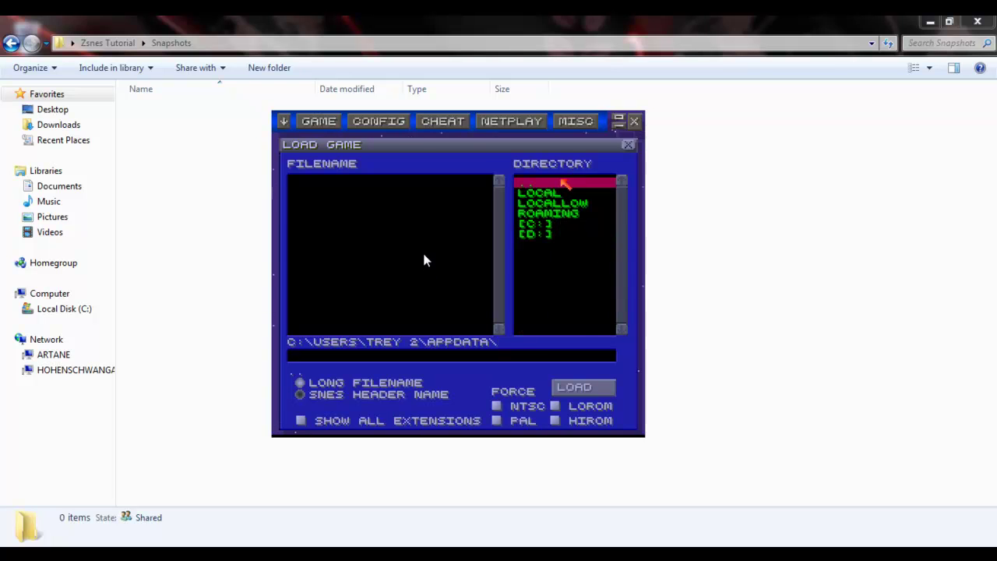
double_click(567, 183)
double_click(571, 184)
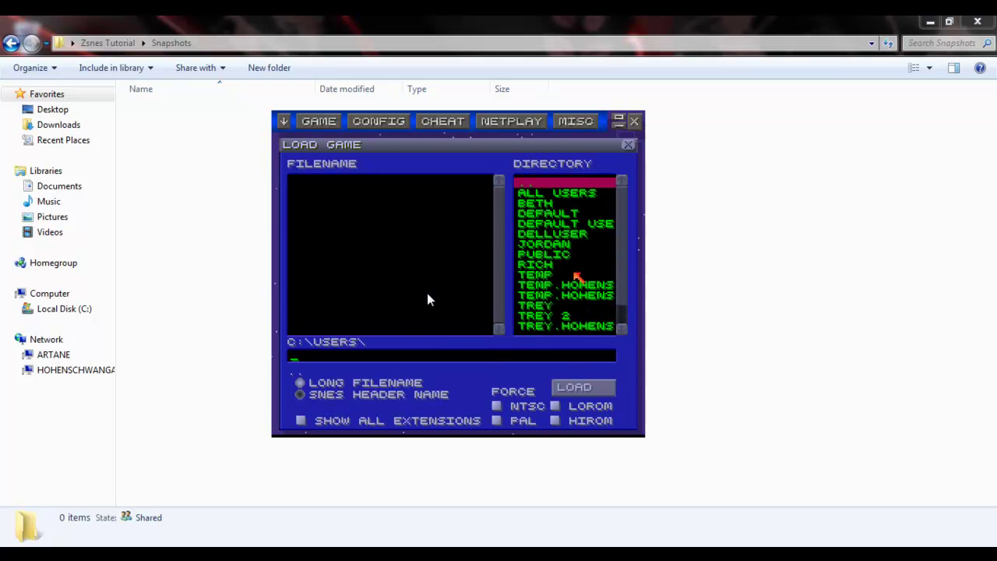
- Check the Desktop folder of the user profile listed just above the one ending in 2, and go back up to that profile
double_click(539, 305)
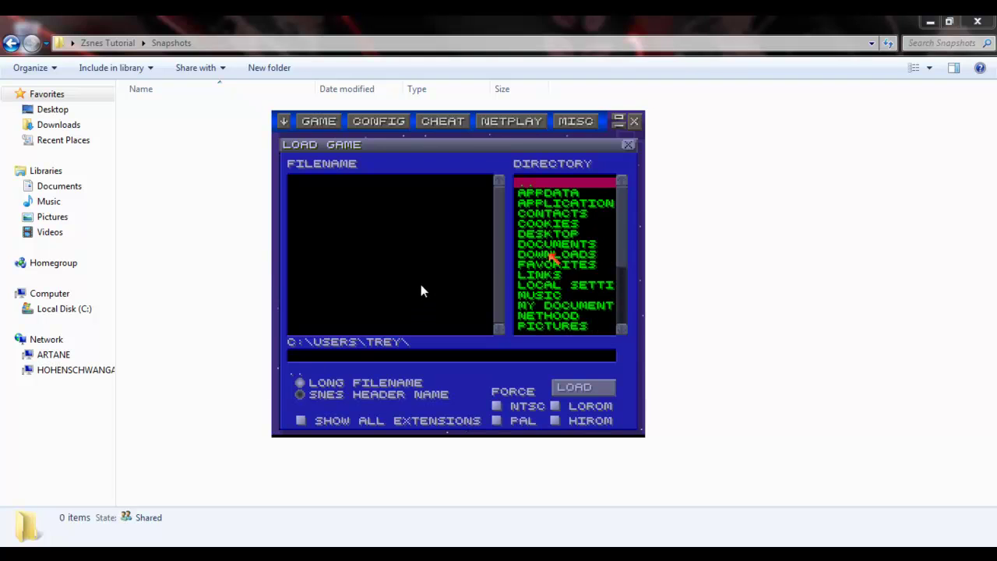
double_click(551, 233)
left_click_drag(557, 244, 564, 189)
double_click(550, 187)
- Switch to the file explorer and go back up to the Zsnes Tutorial folder
left_click(232, 287)
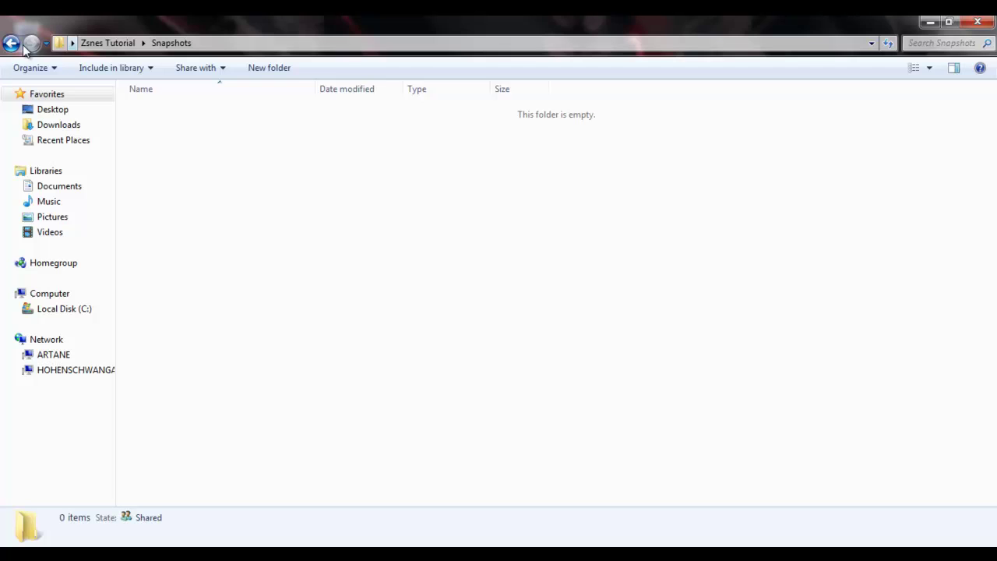
left_click(99, 45)
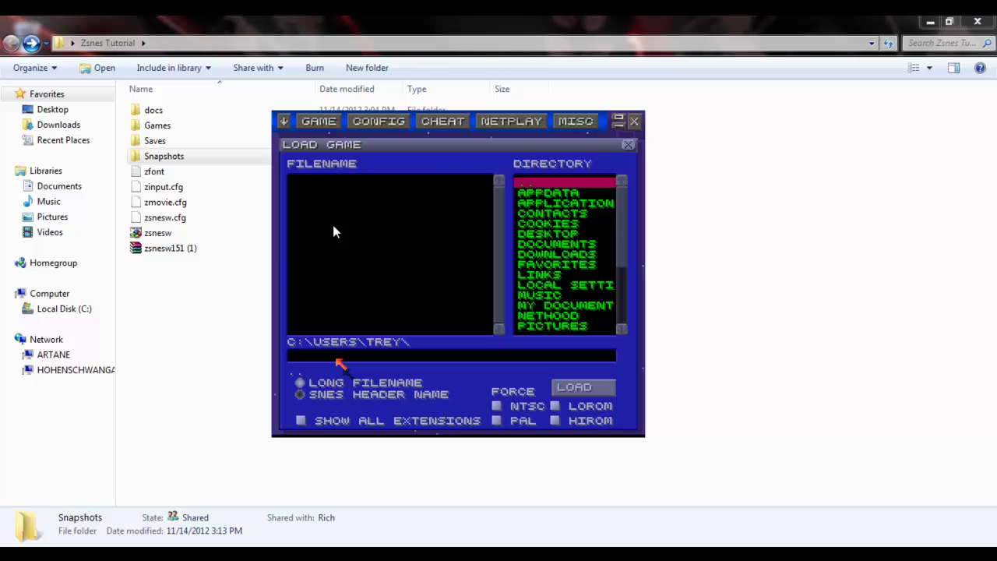
- Close the load game dialog and the path setup, and exit ZSNES
left_click(578, 264)
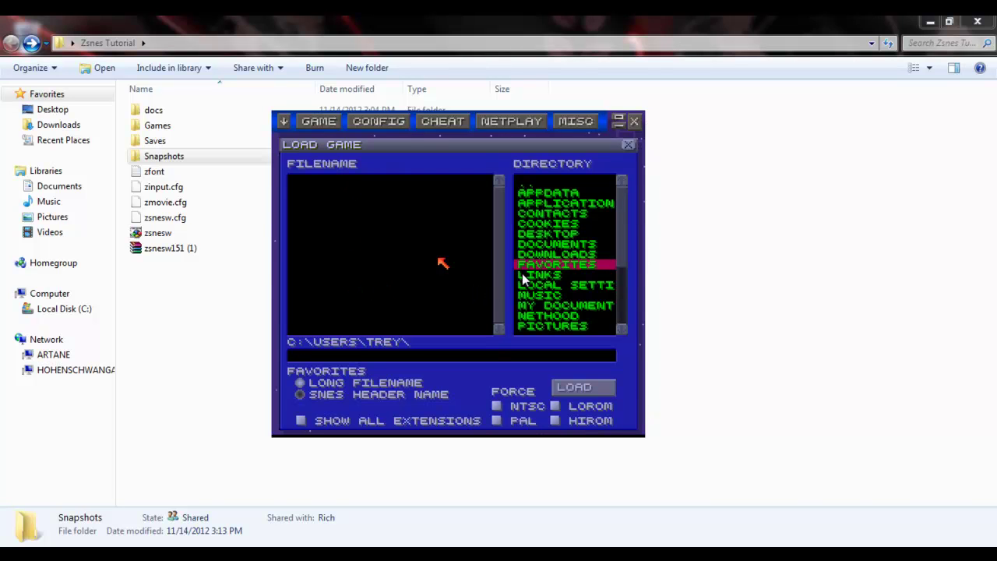
left_click(628, 145)
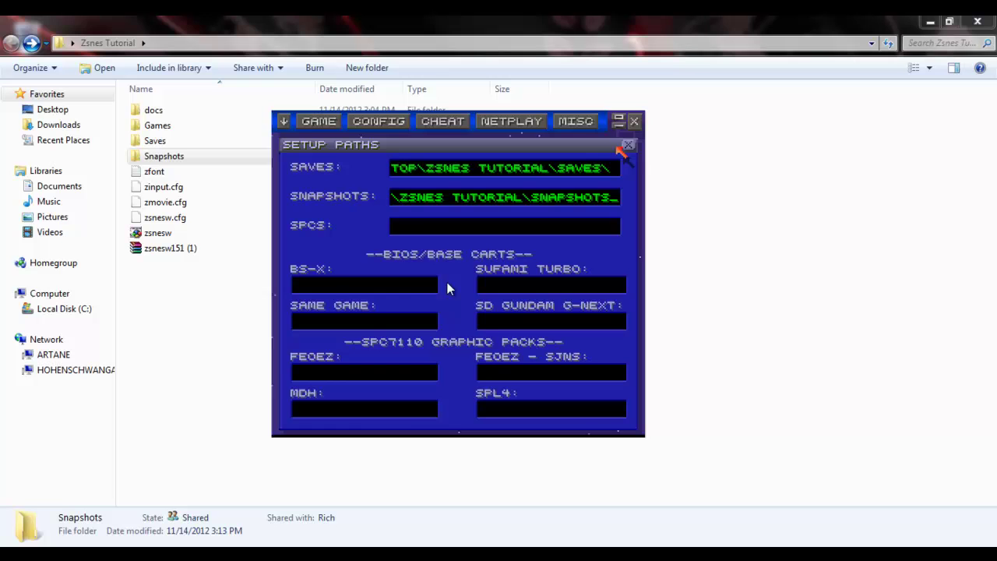
left_click(628, 145)
left_click(634, 145)
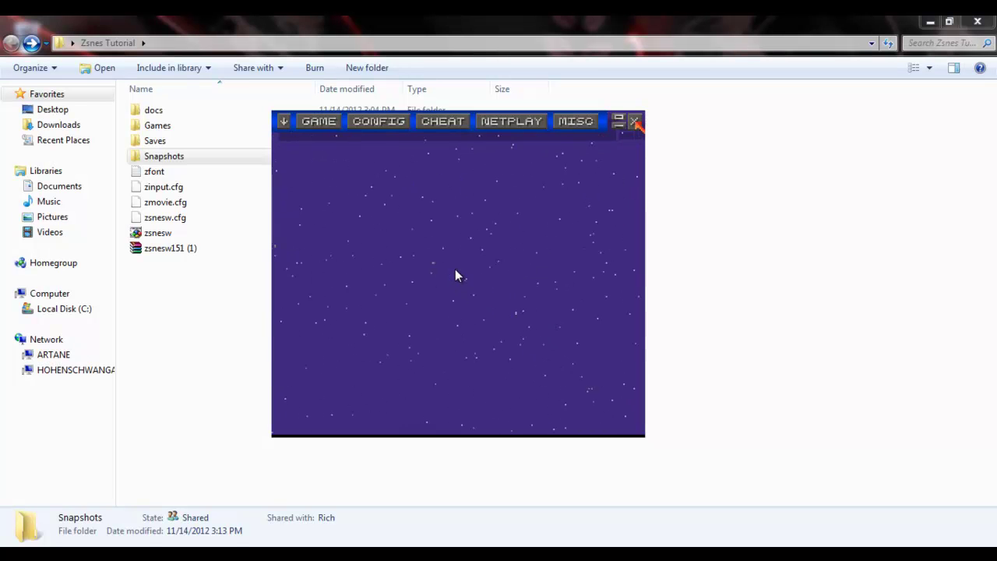
left_click(635, 122)
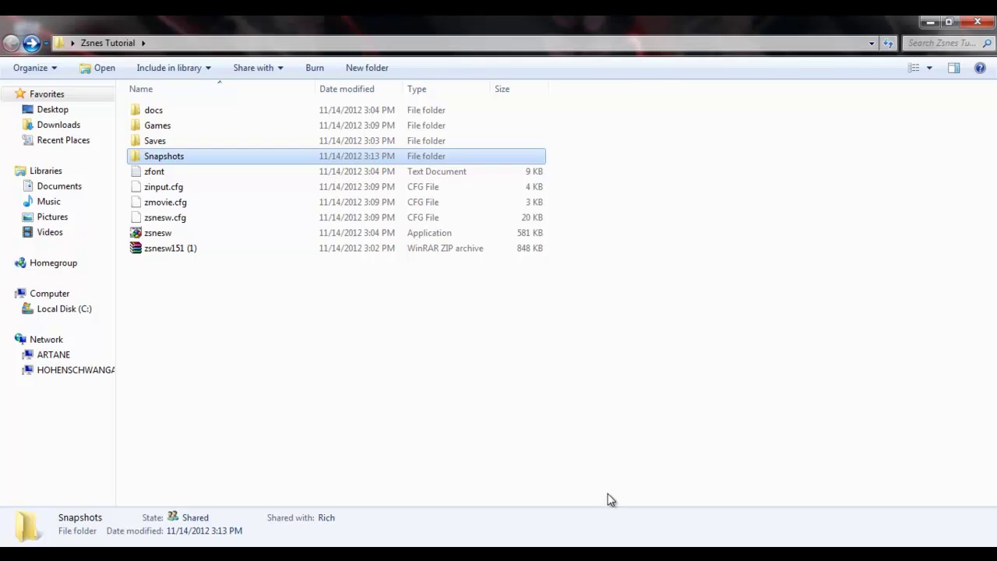
- Reopen the Zsnes Tutorial folder from the desktop and launch the zsnesw application
left_click(565, 537)
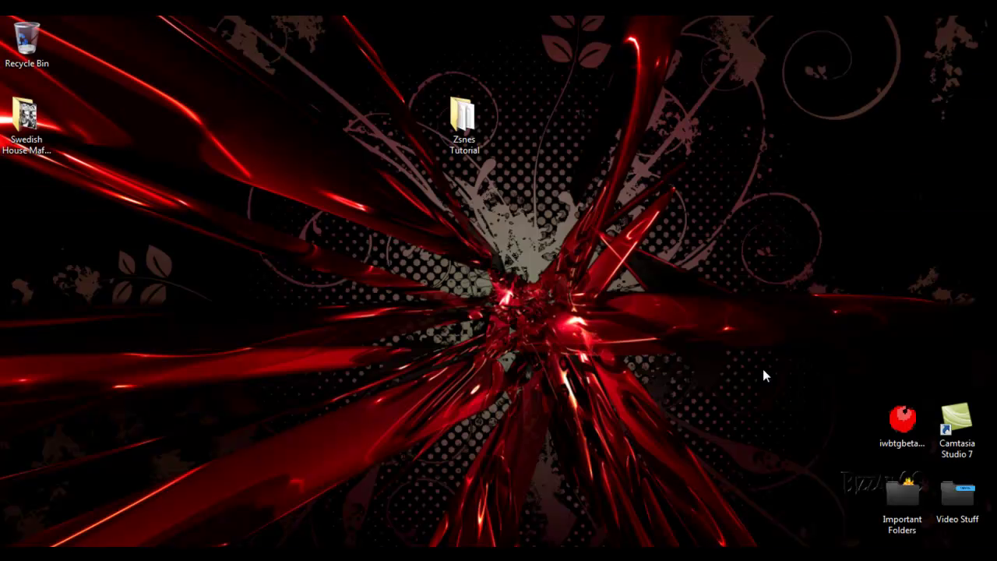
key("z")
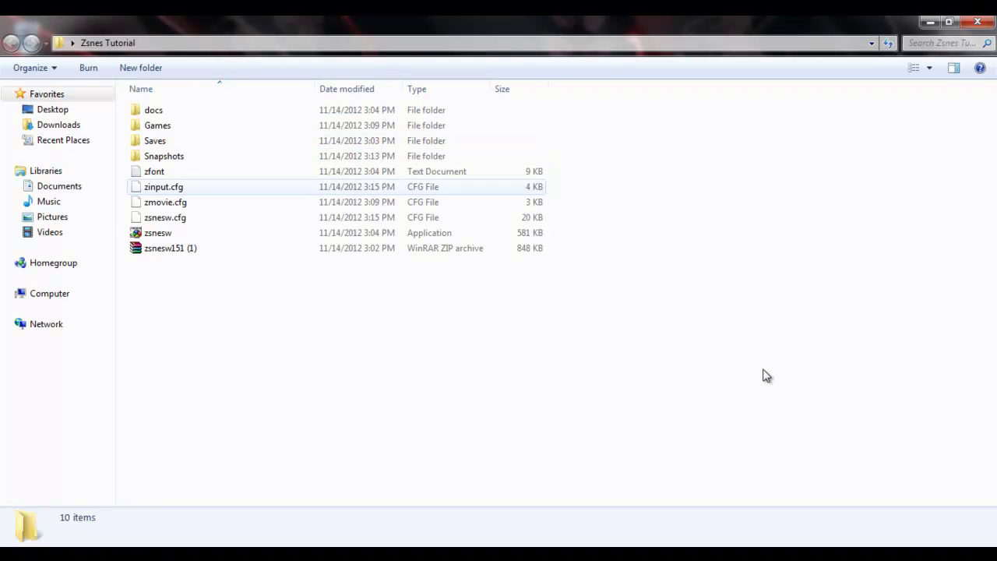
key("space")
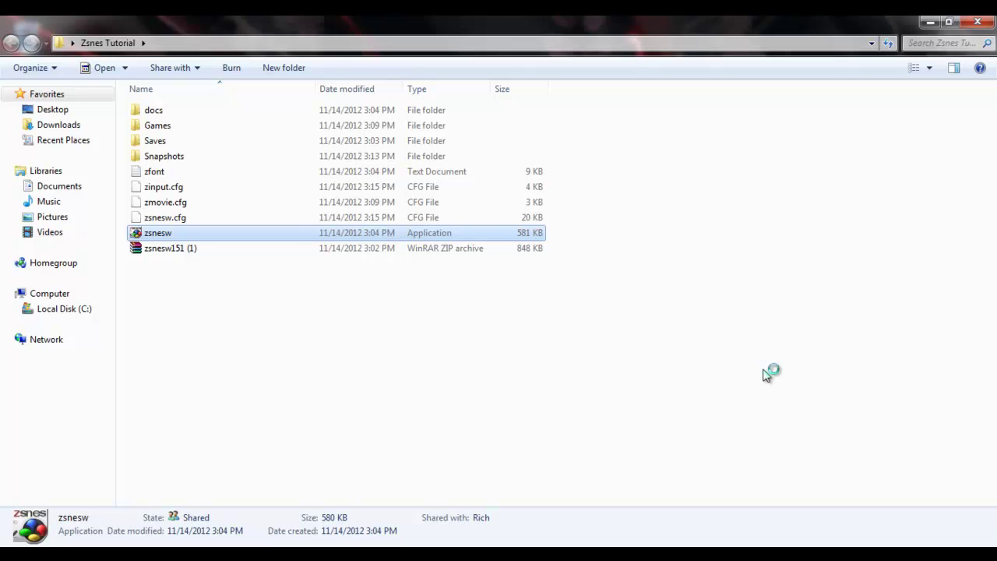
- Open the load game dialog in ZSNES
key("Menu")
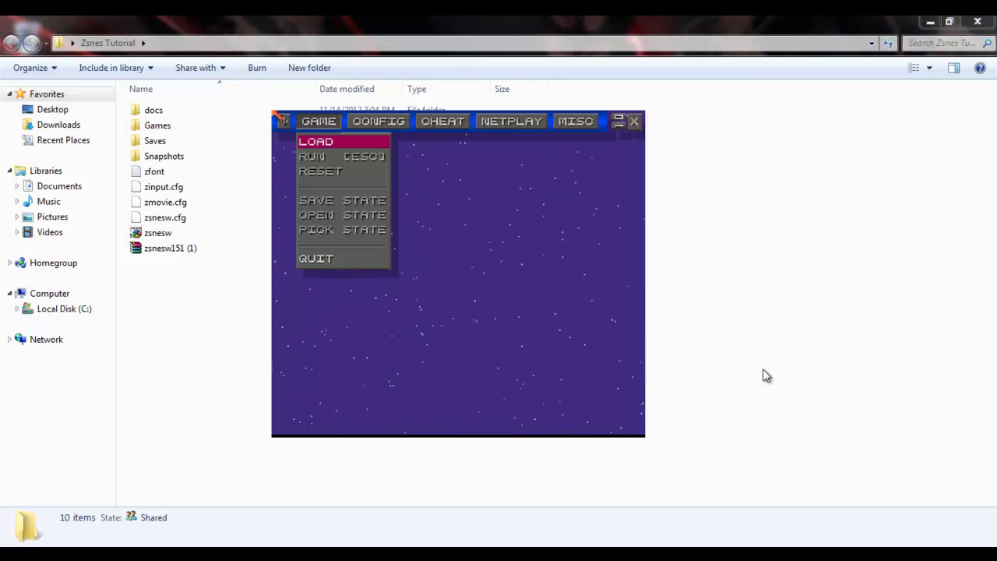
left_click(366, 146)
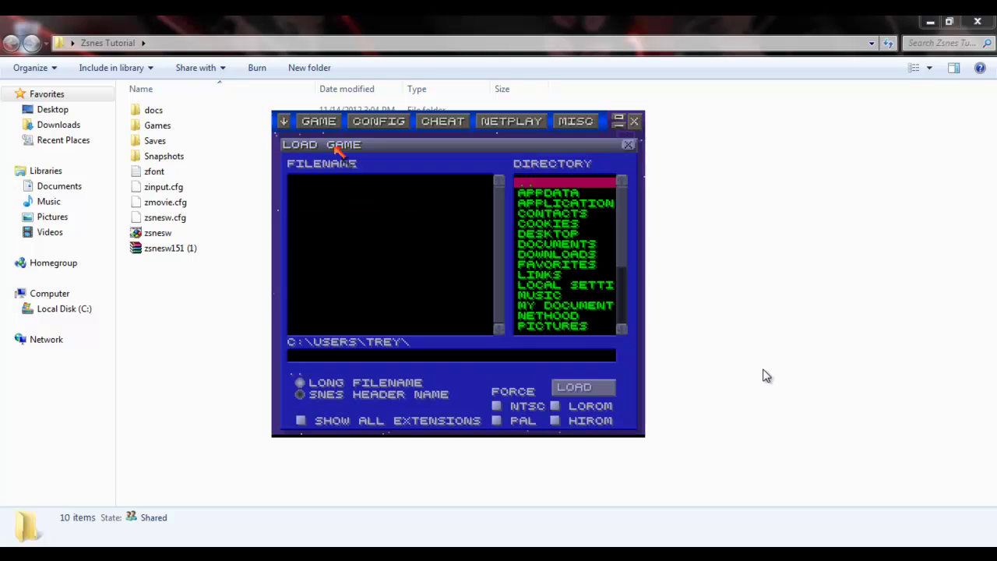
- Switch to the file explorer, open the Games folder and show its full path
key("alt+F4")
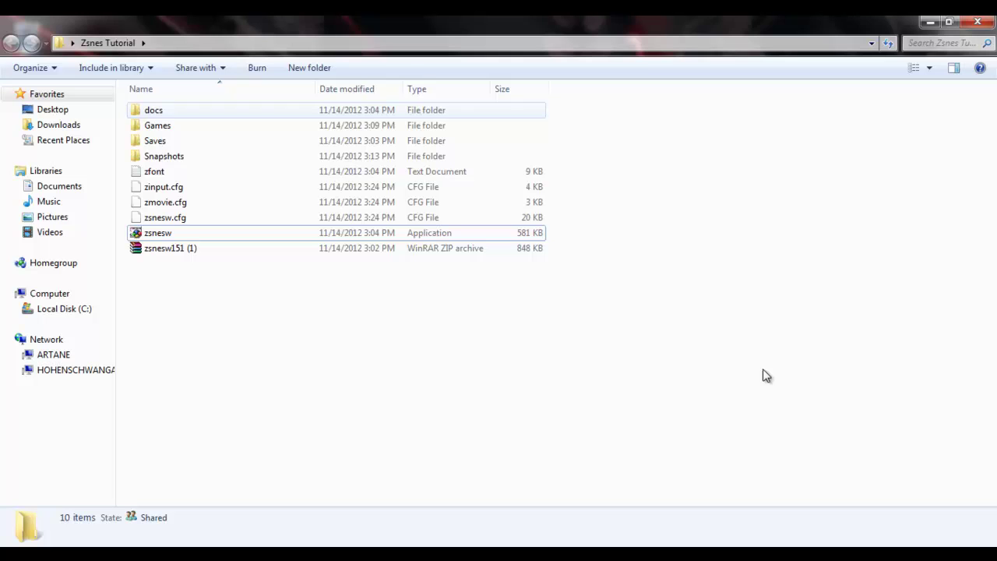
key("g")
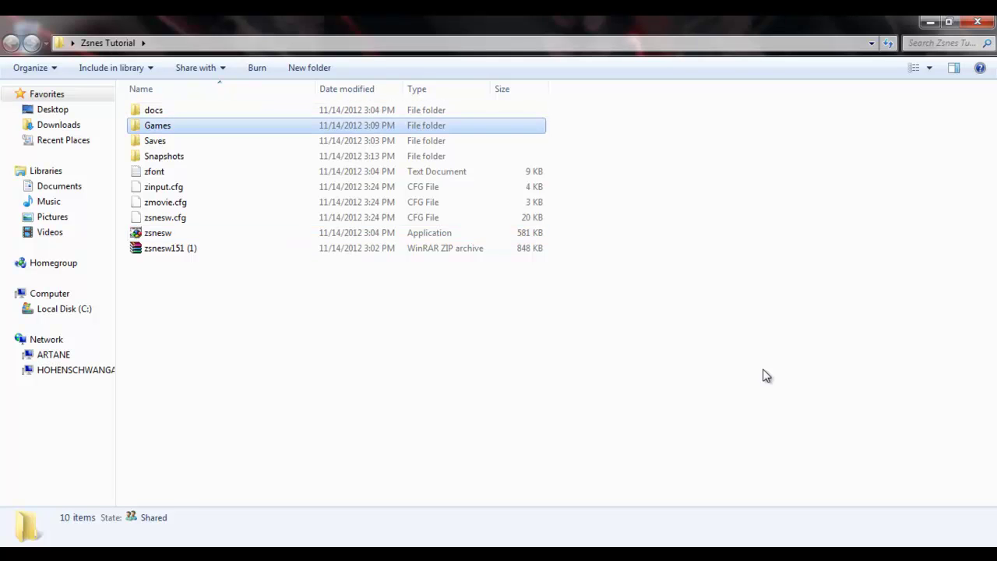
key("Return")
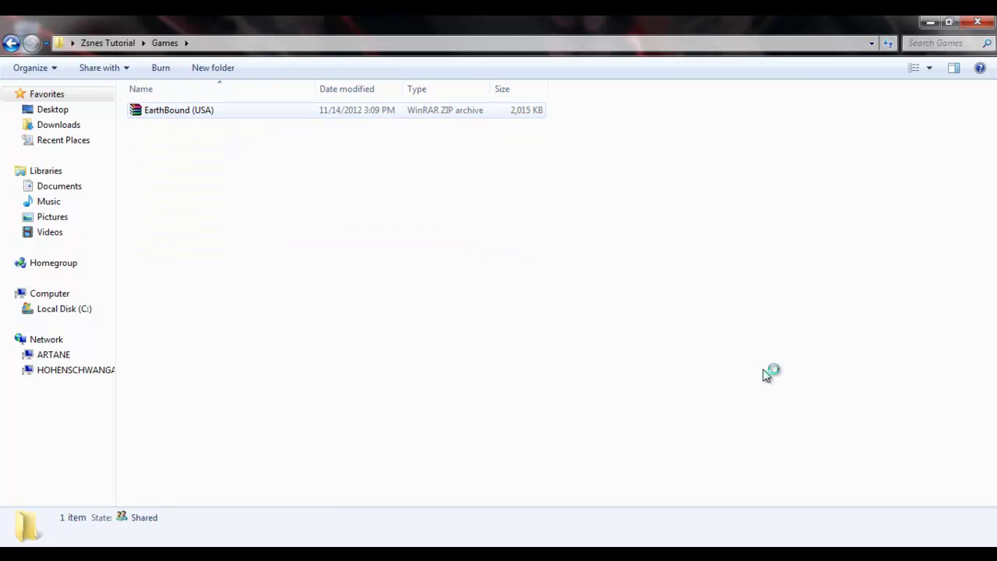
key("alt+d")
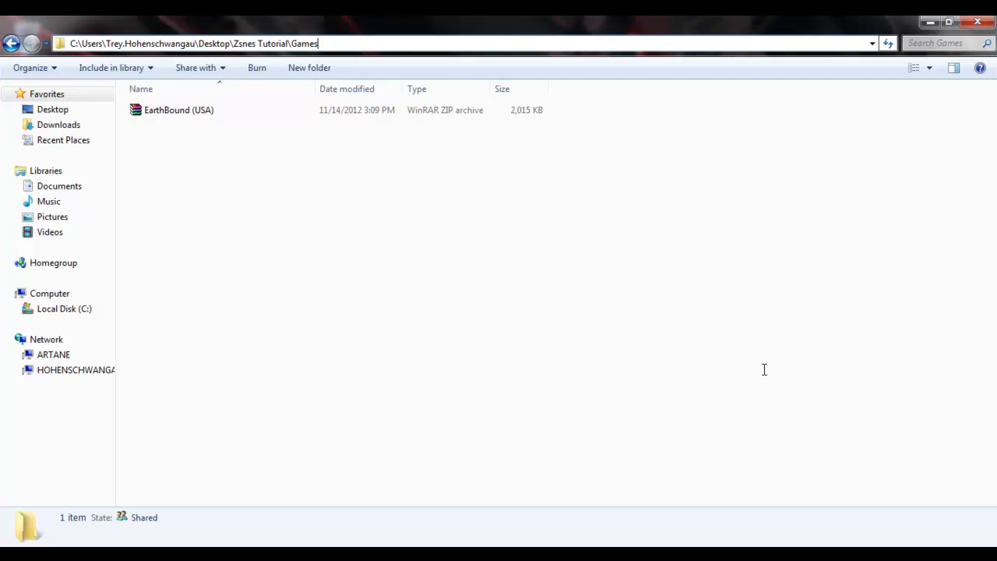
key("ctrl+a")
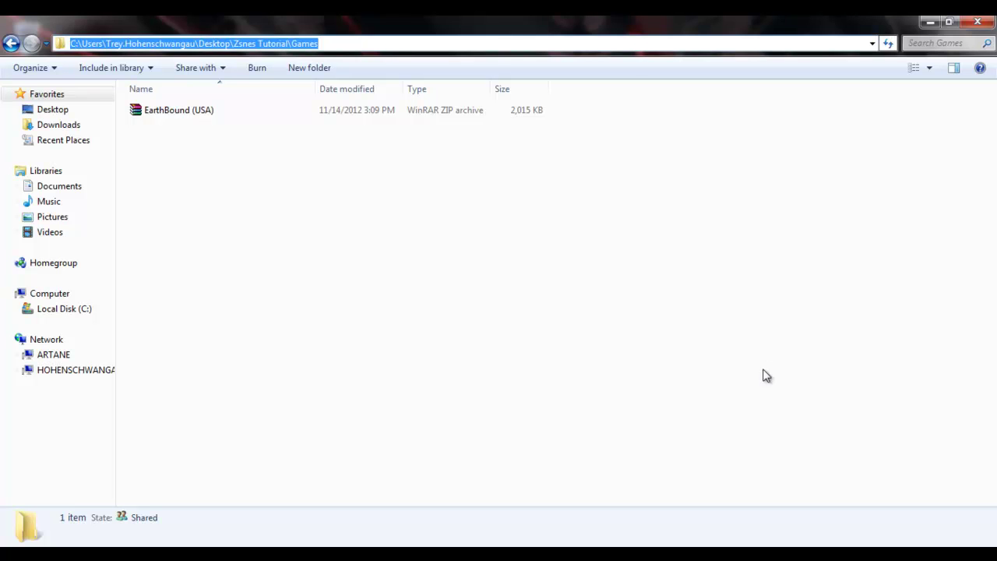
- Go to the root of the C: drive in the ZSNES load game dialog, and recheck the Games path in the file explorer
key("alt+Tab")
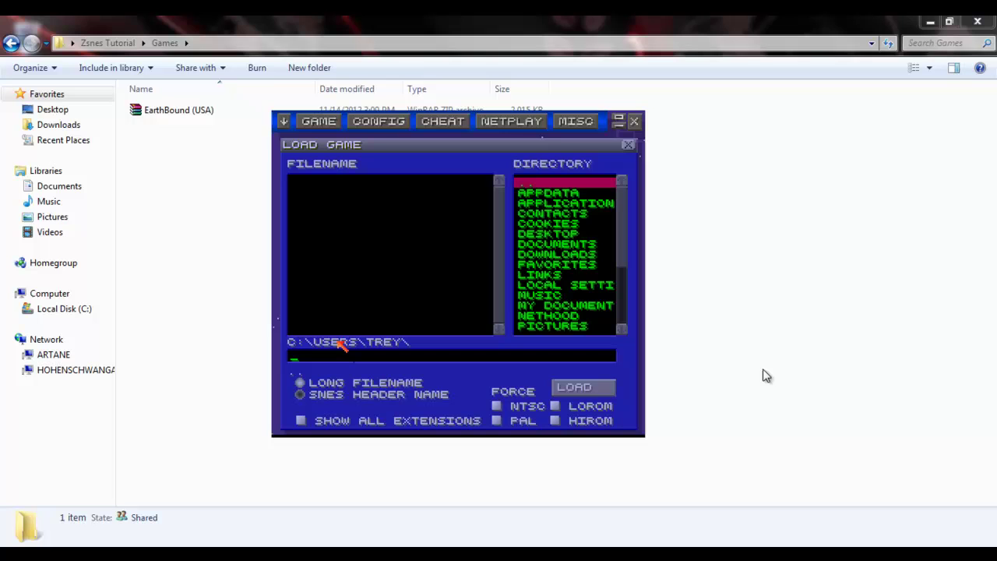
type("v")
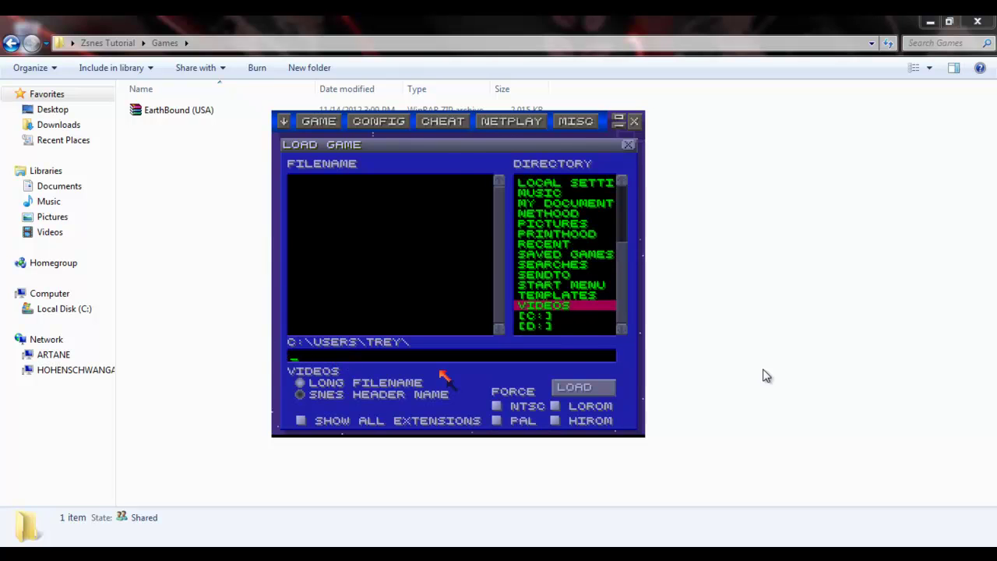
double_click(538, 318)
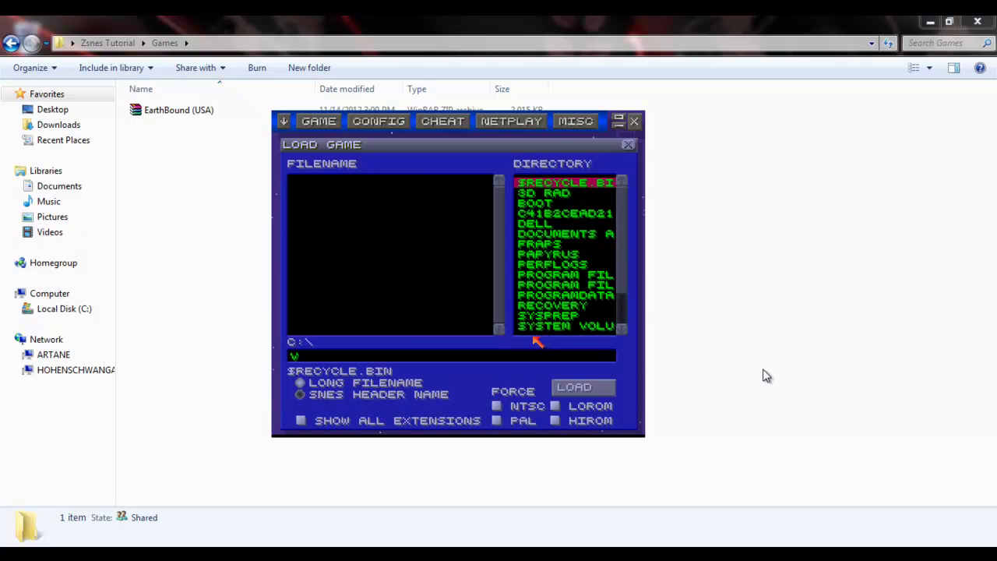
left_click(260, 44)
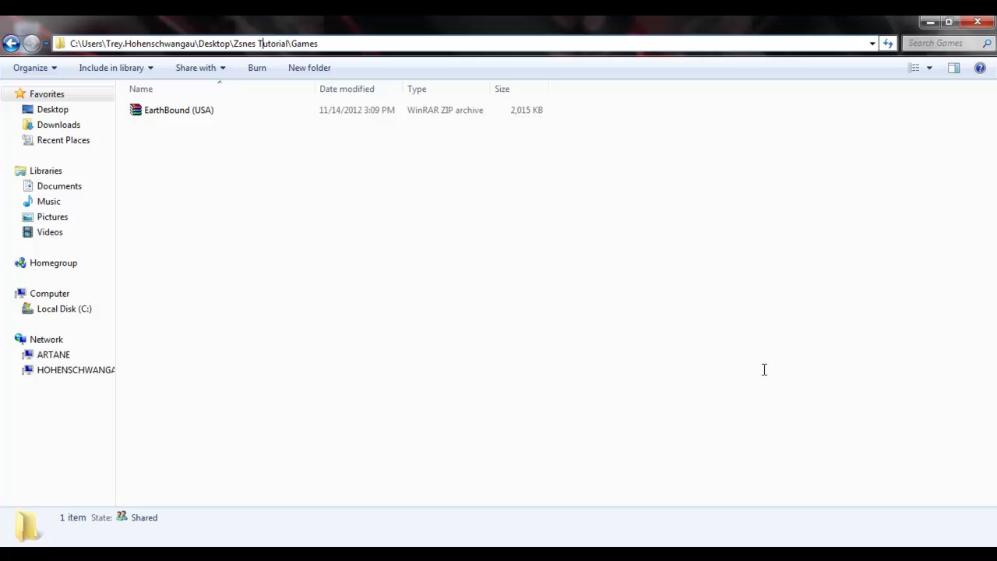
key("alt+Tab")
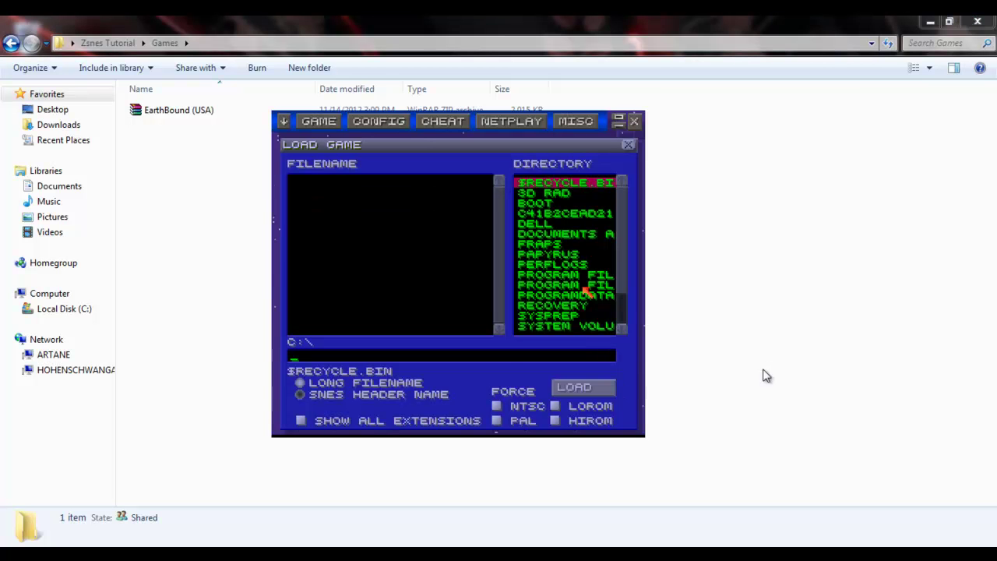
- Open the Users folder, check the temporary profile folder ending in .000, and go back up to Users
scroll(586, 234, "down", 1)
scroll(586, 234, "down", 5)
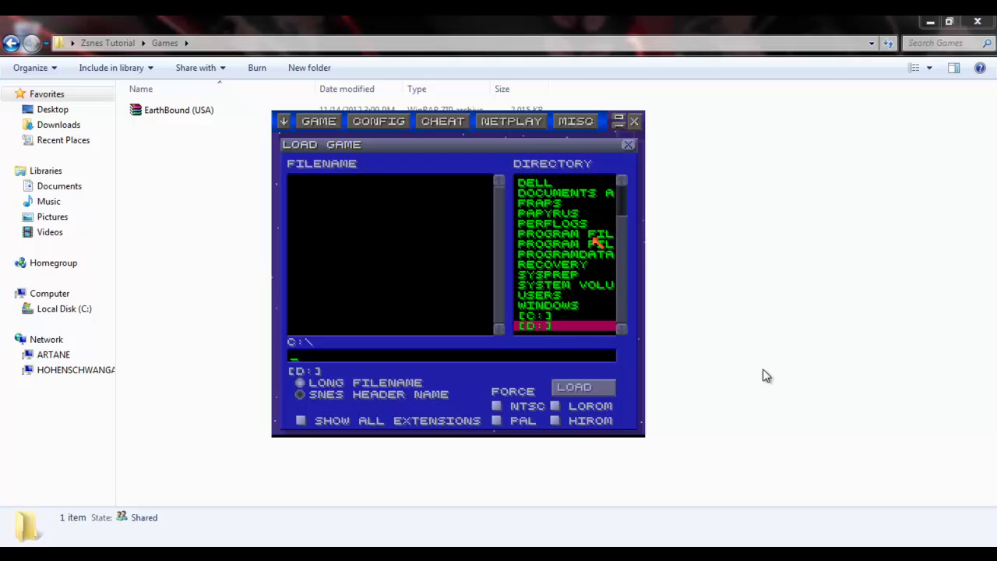
left_click(548, 296)
left_click(548, 296)
left_click(565, 295)
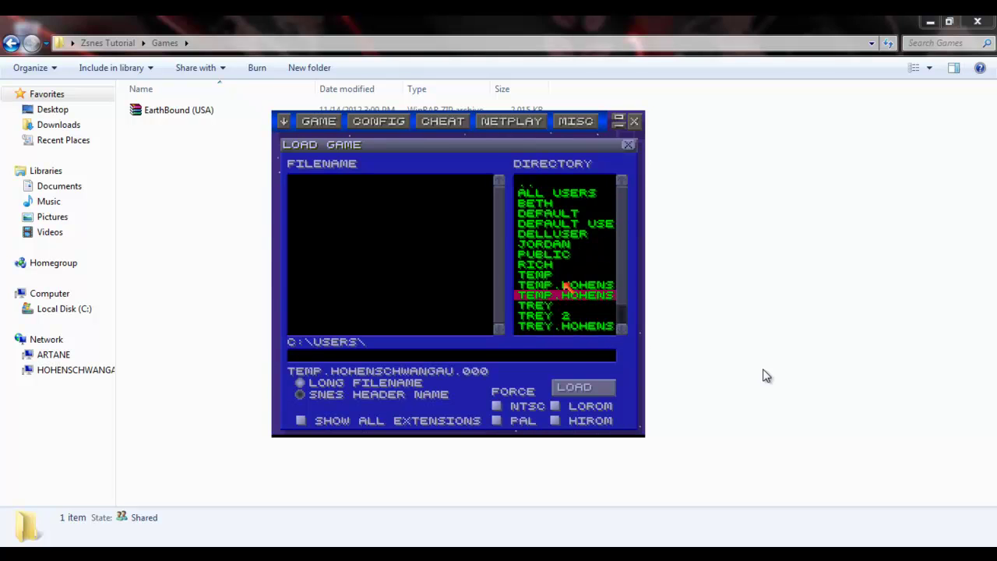
left_click(563, 286)
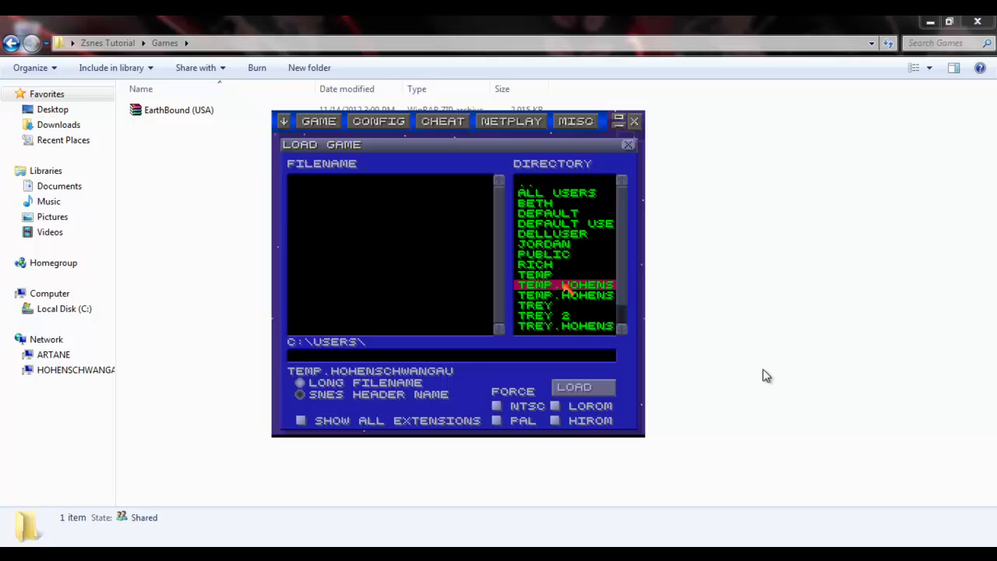
double_click(560, 297)
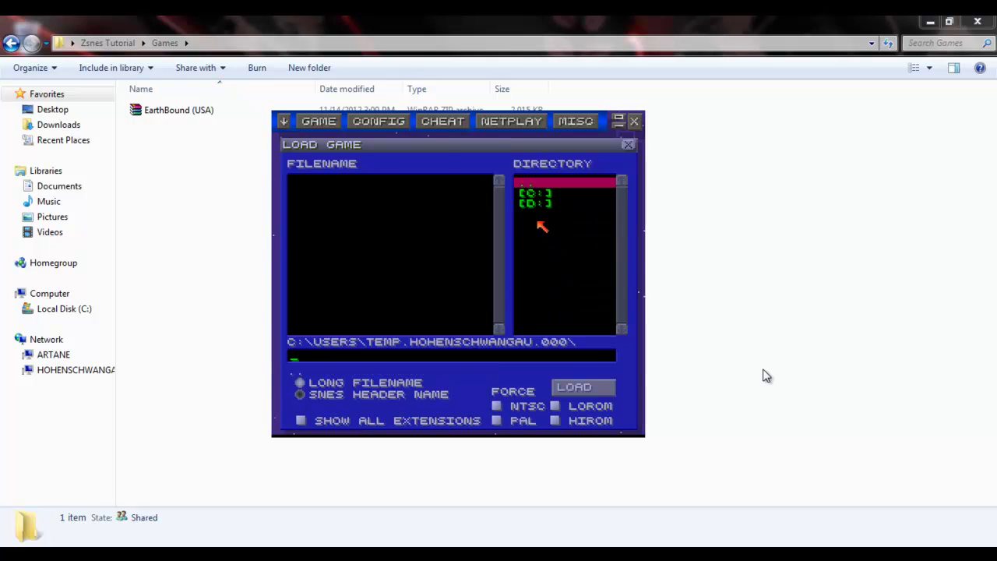
double_click(537, 187)
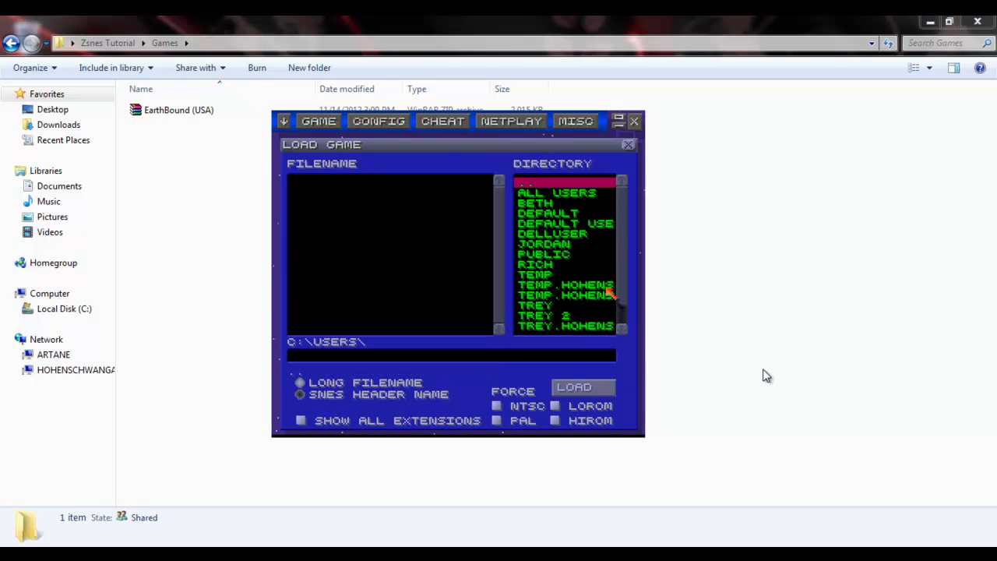
- Open the Desktop folder of the last listed user profile, and compare it with the Games path in the file explorer
double_click(564, 326)
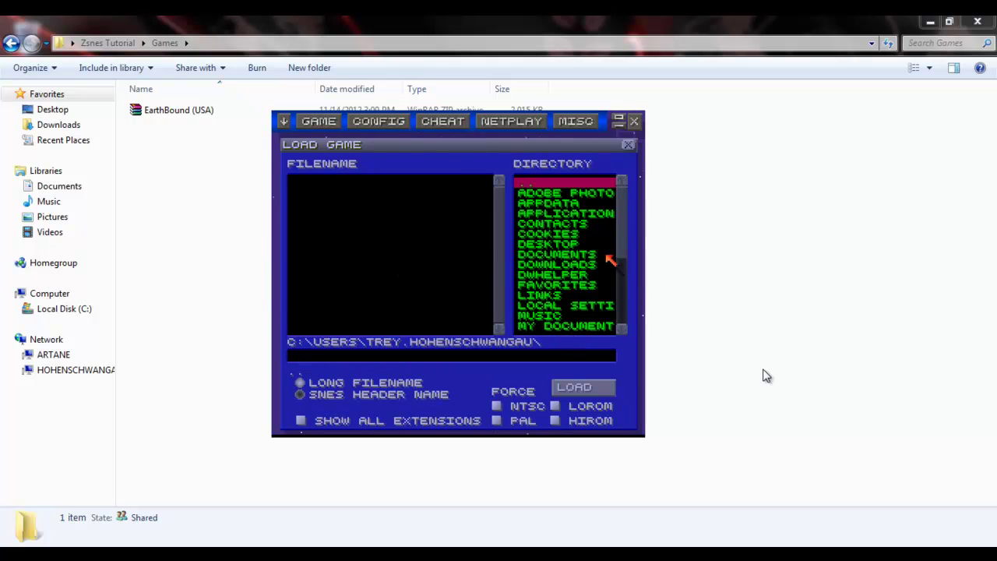
double_click(564, 243)
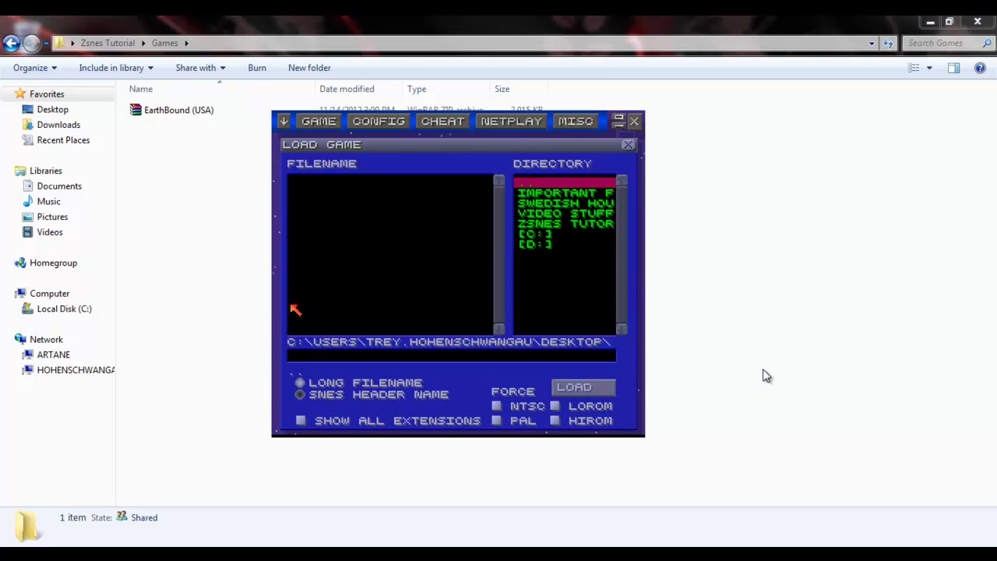
left_click(269, 315)
key("alt+d")
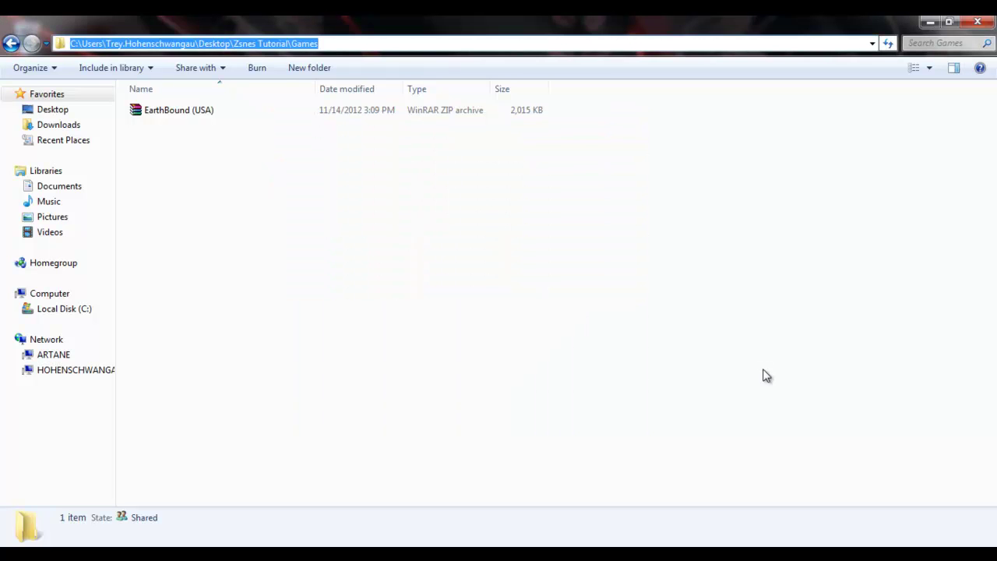
key("End")
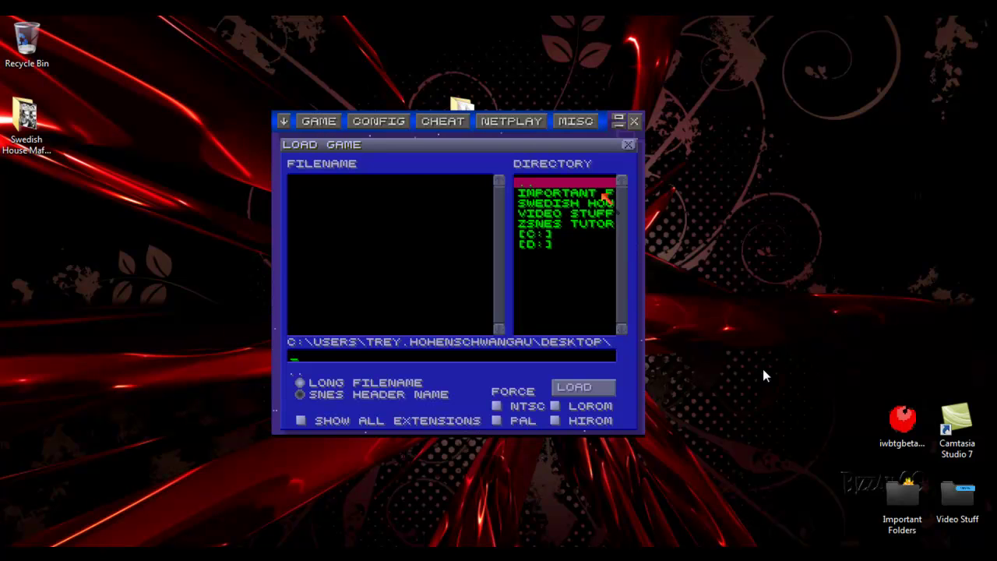
- Go back up from the Desktop folder to the root of the C: drive in the load game dialog
double_click(580, 181)
double_click(580, 181)
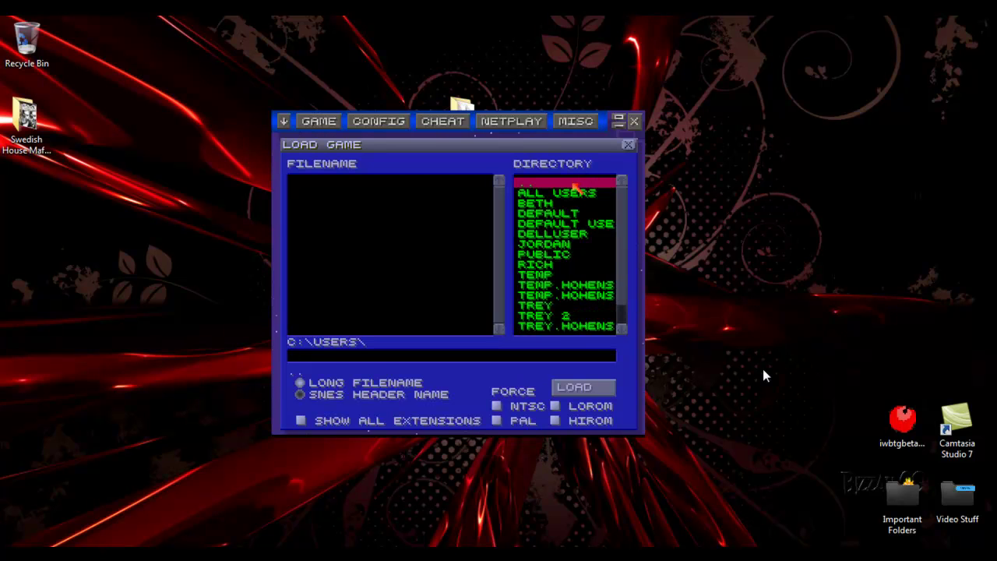
double_click(577, 182)
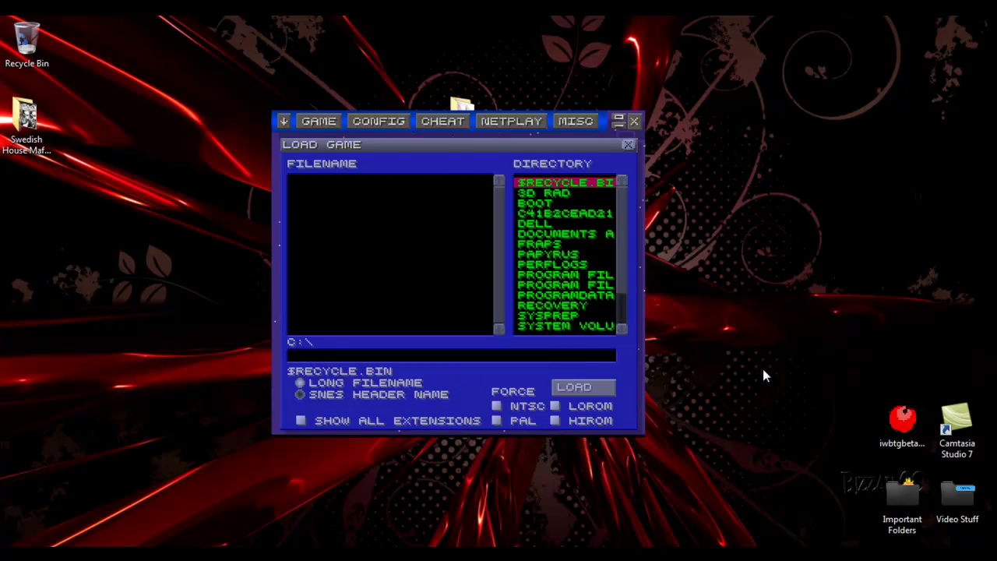
- Switch to the file explorer and highlight the part of the user profile name before the dot in the Games path
key("alt+Tab")
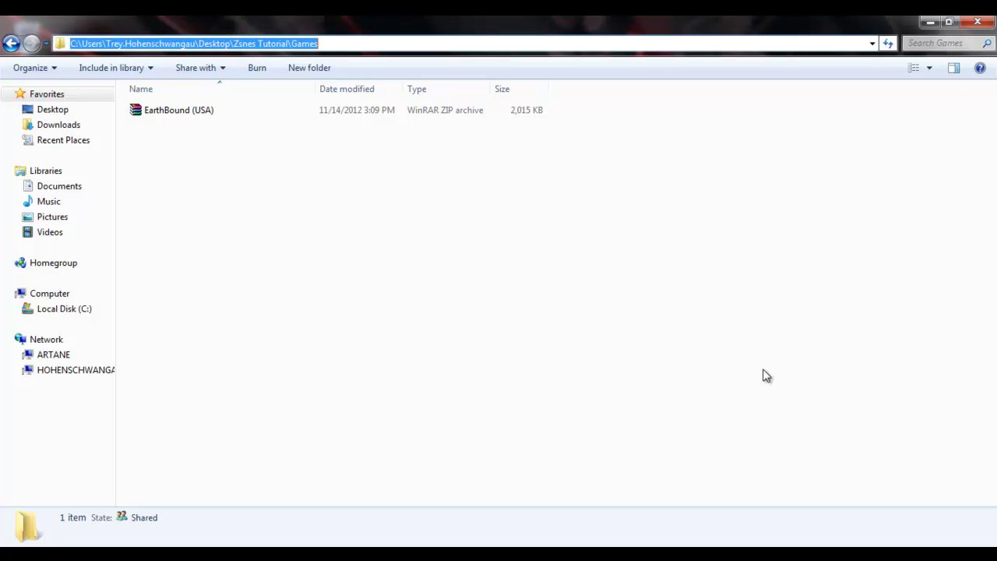
left_click(95, 44)
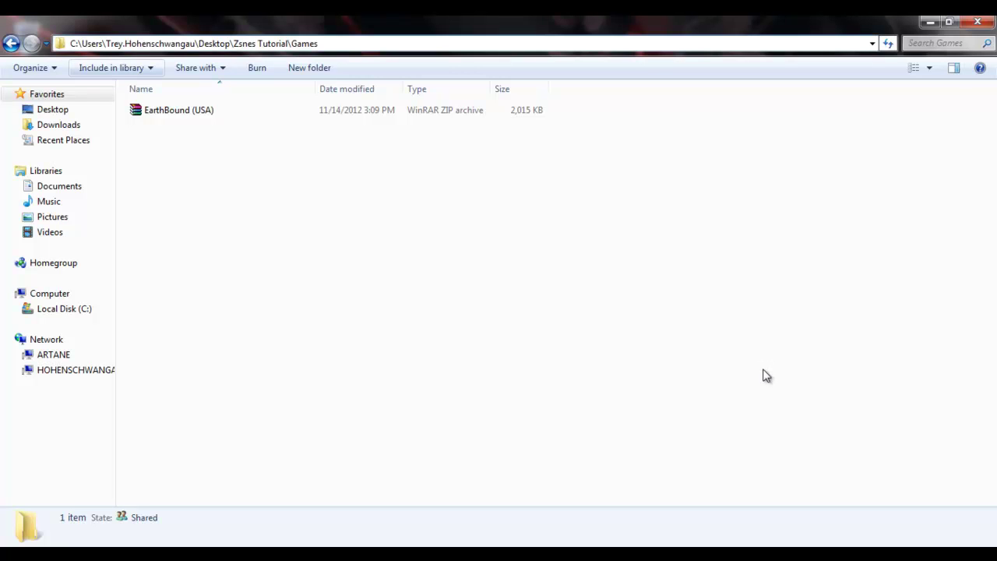
key("Right")
key("Right")
key("Right")
key("Right")
key("Right")
key("Right")
key("Right")
key("Right")
key("Right")
key("shift+Right")
key("shift+Right")
key("shift+Right")
key("shift+Right")
key("shift+Right")
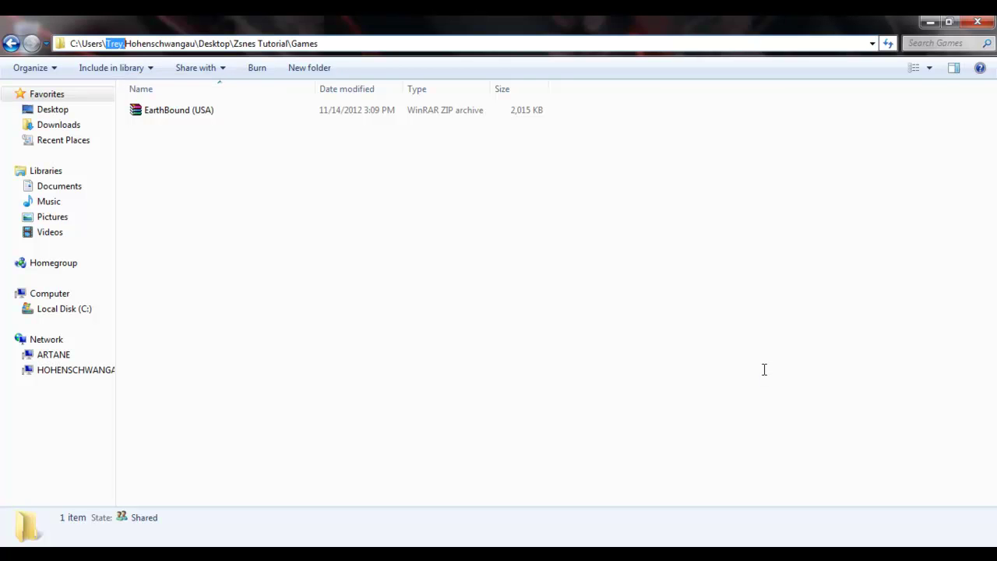
- Highlight the part of the user profile name after the dot in the path, and clear the highlight
key("Right")
key("Right")
key("Right")
key("Right")
key("Right")
key("shift+Right")
key("shift+Right")
key("shift+Right")
key("shift+Right")
key("shift+Right")
key("shift+Right")
key("shift+Right")
key("shift+Right")
key("shift+Right")
key("shift+Right")
key("shift+Right")
key("shift+Right")
key("shift+Right")
key("shift+Right")
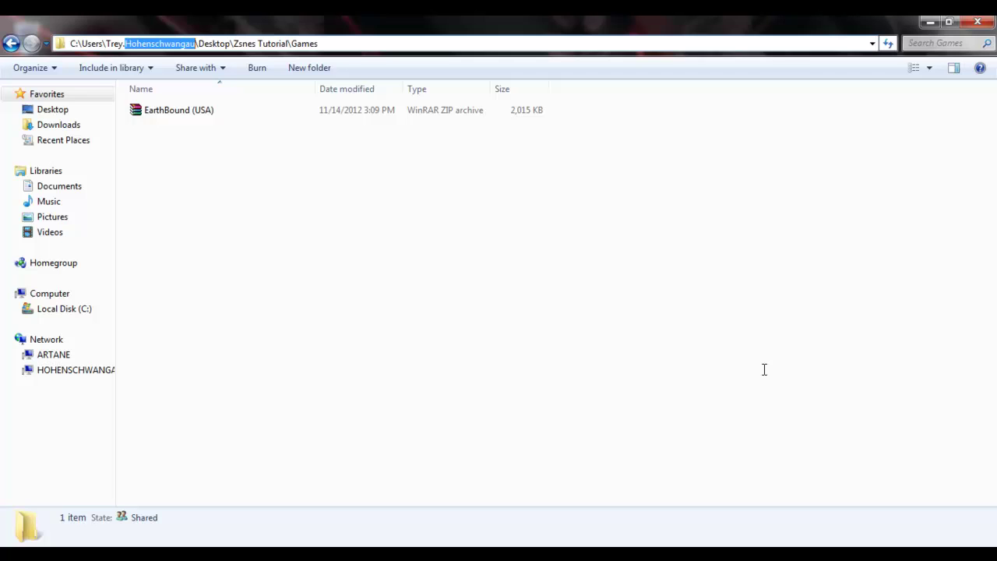
key("Left")
key("Left")
key("Left")
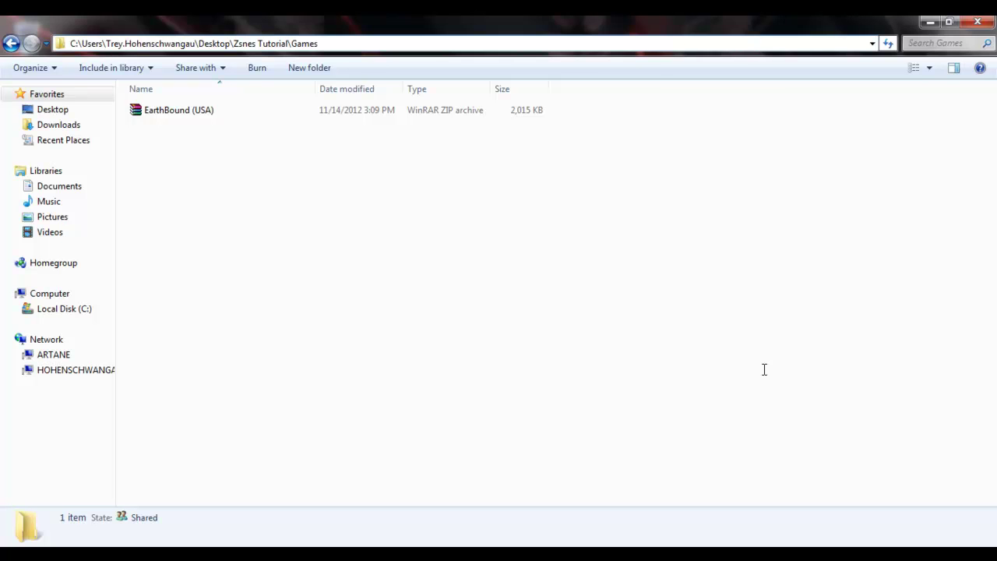
- Trace the Games path from its end back to the user profile name, and minimize the file explorer
key("End")
key("Left")
key("Left")
key("Left")
key("Left")
key("Left")
key("Left")
key("Left")
key("Left")
key("Left")
key("Left")
key("Left")
key("Left")
key("Left")
key("Left")
key("Left")
key("Left")
key("Left")
key("Left")
key("Left")
key("Left")
key("Left")
key("Left")
key("Left")
key("Left")
key("Left")
key("Left")
key("Left")
key("Left")
key("Left")
key("Left")
key("Left")
key("Left")
key("Left")
key("Left")
key("Left")
key("Left")
key("Left")
key("super+Down")
key("super+Down")
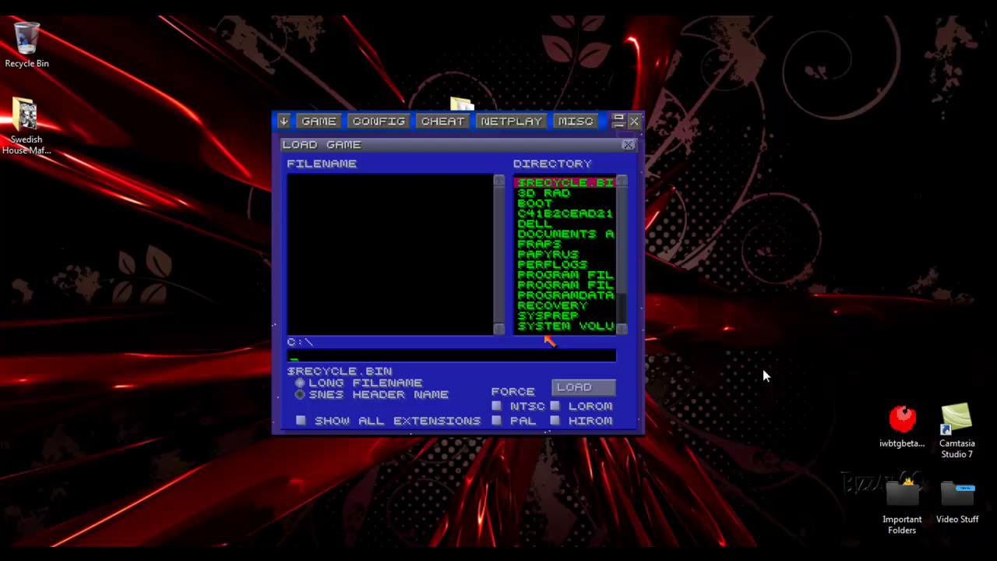
- Open the Users folder on the C: drive in the load game dialog
key("Down")
key("Down")
key("Down")
key("Down")
key("Down")
key("Down")
key("Down")
key("Down")
key("Down")
key("Down")
key("Down")
key("Down")
key("Down")
key("Down")
key("Down")
key("Down")
key("Down")
key("Up")
key("Up")
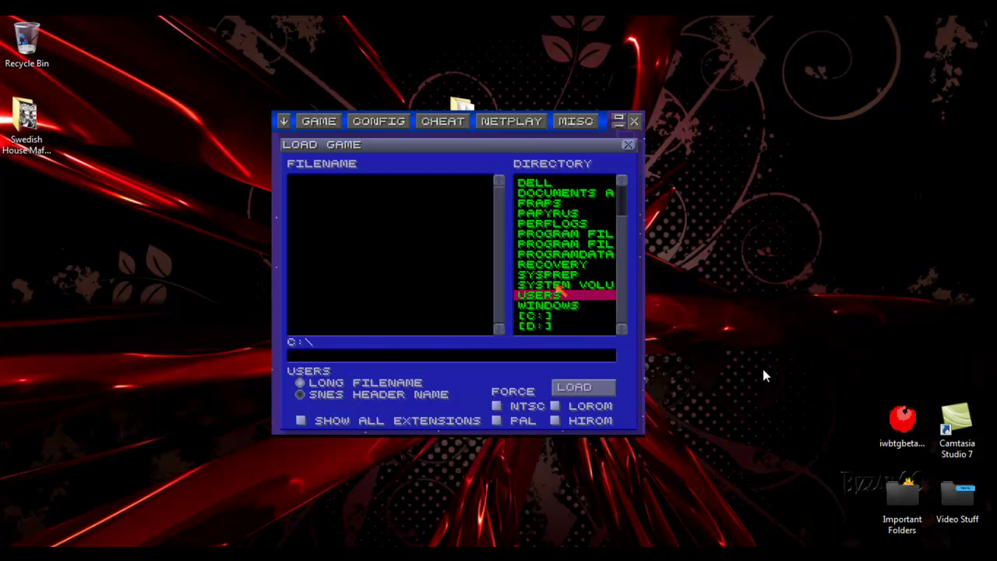
key("Return")
- Open the last user profile folder in the Users directory, matching the profile in the Games path
key("Down")
key("Down")
key("Down")
key("Down")
key("Down")
key("Down")
key("Down")
key("Down")
key("Down")
key("Down")
key("Down")
key("Down")
key("Down")
key("Down")
key("Down")
key("Down")
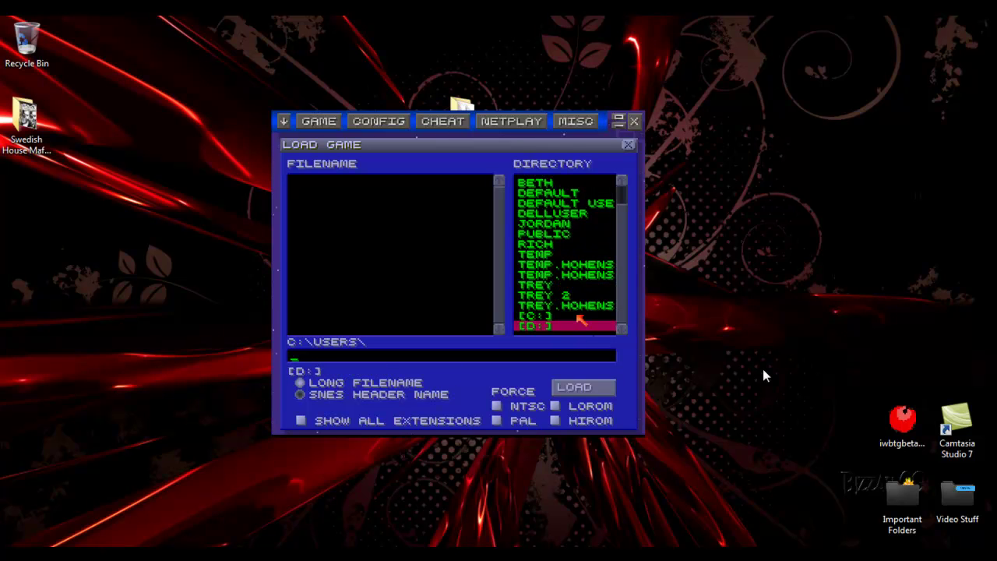
key("Up")
key("Up")
key("Return")
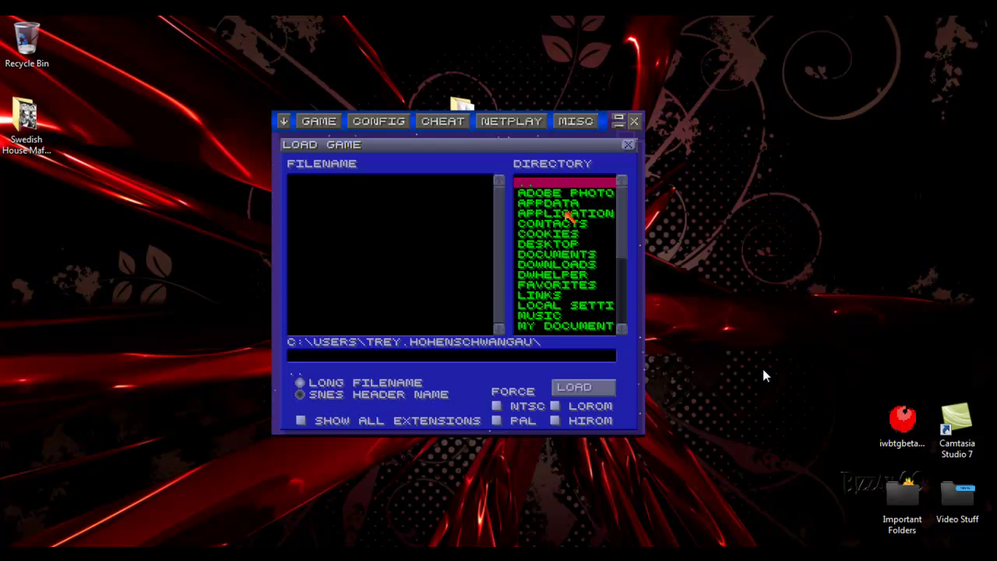
- Open the Games folder inside the Zsnes Tutorial folder on that profile's Desktop
double_click(573, 244)
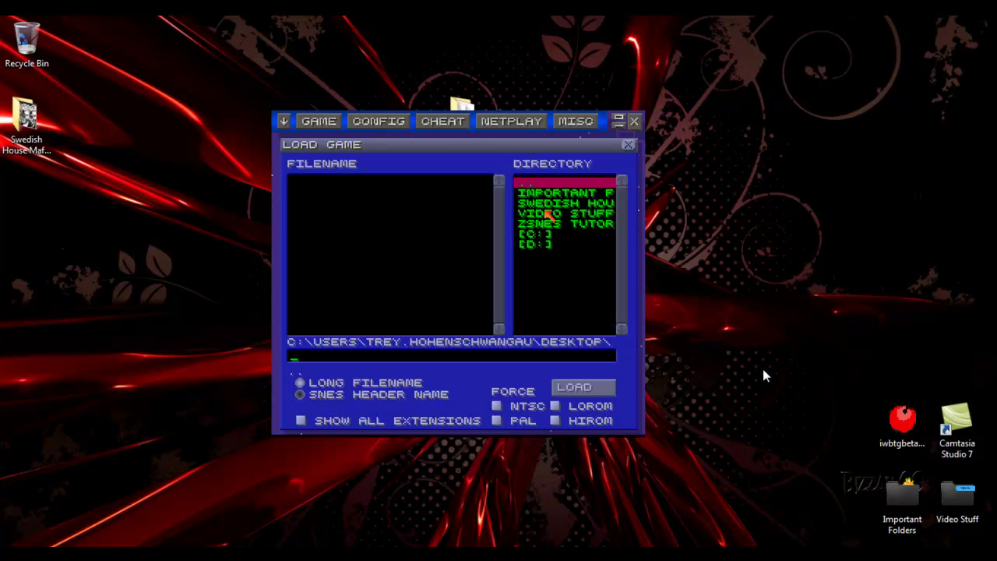
left_click(545, 225)
left_click(544, 224)
left_click(546, 204)
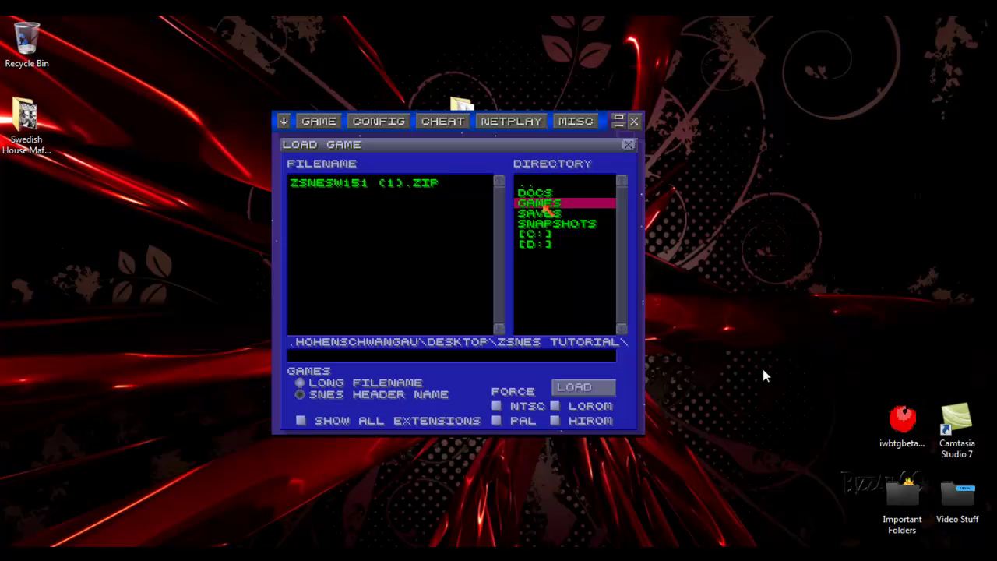
left_click(546, 205)
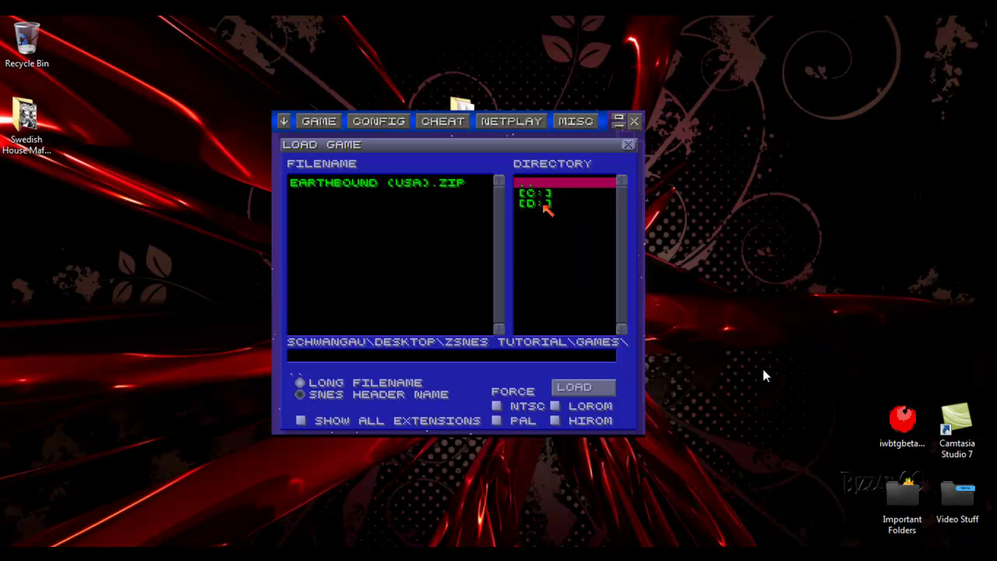
- Load EARTHBOUND (USA).ZIP, let it run to the title screen, and return to the ZSNES menu
left_click(399, 183)
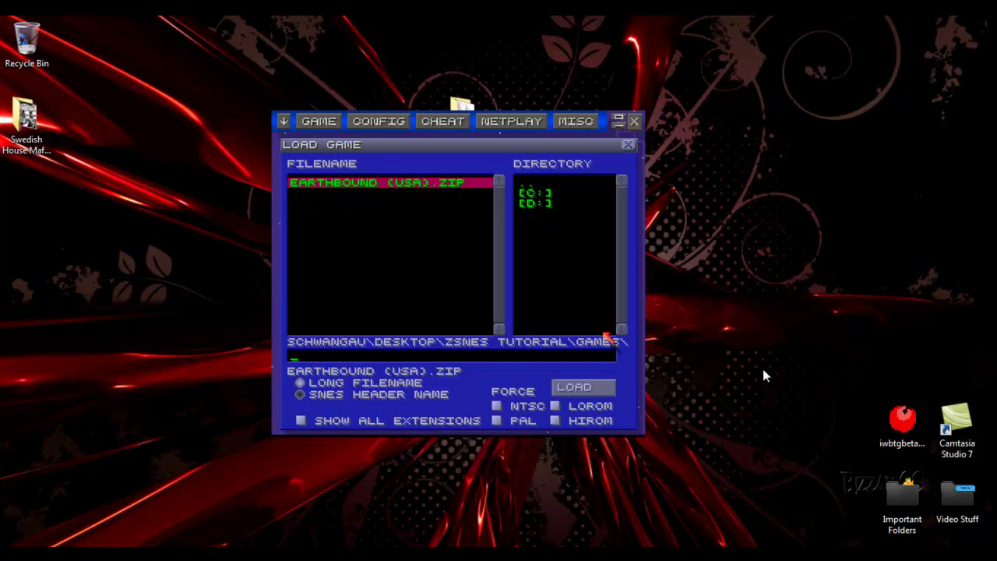
double_click(427, 184)
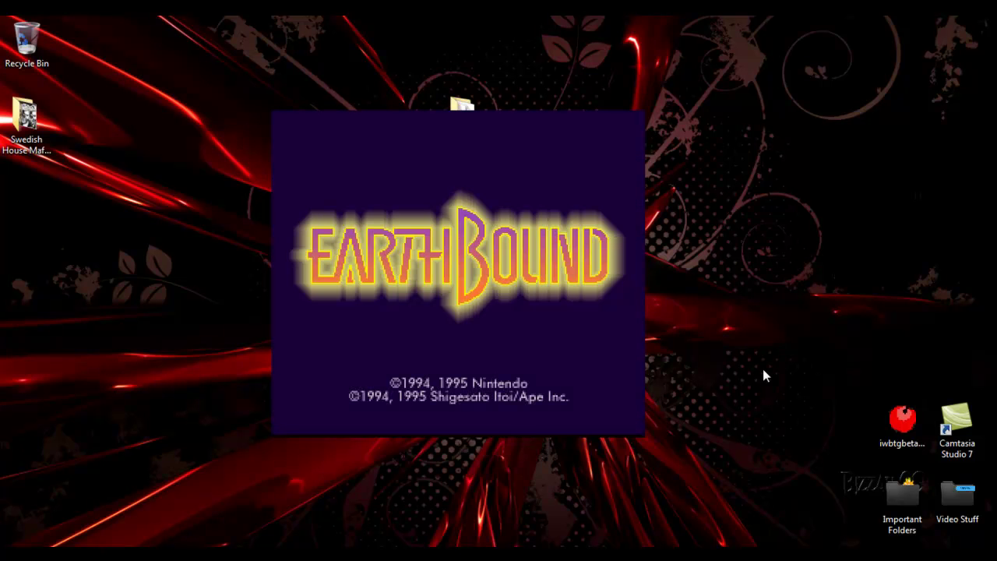
key("Escape")
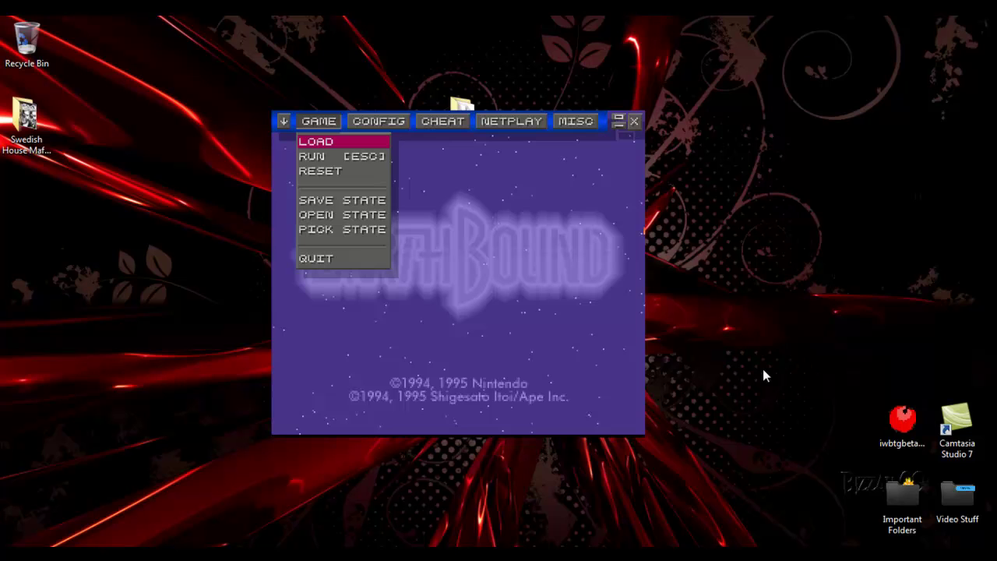